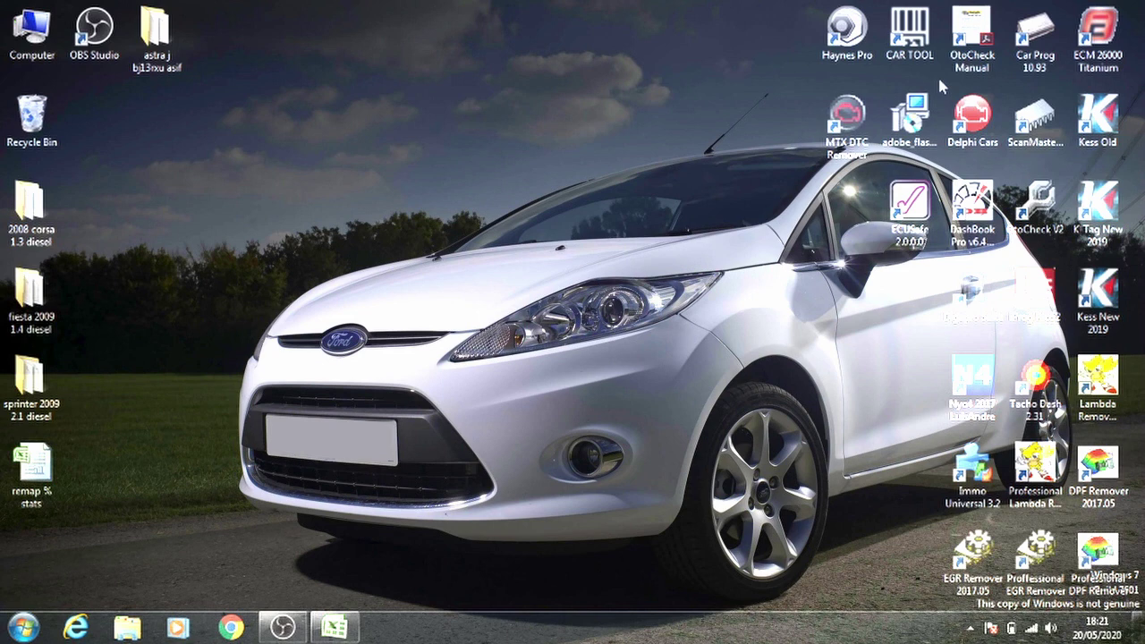
Step: Switch to ECM Titanium and load the original Fiesta file from the desktop folder "fiesta 2009 1.4 diesel" as the original EPROM
click(1089, 49)
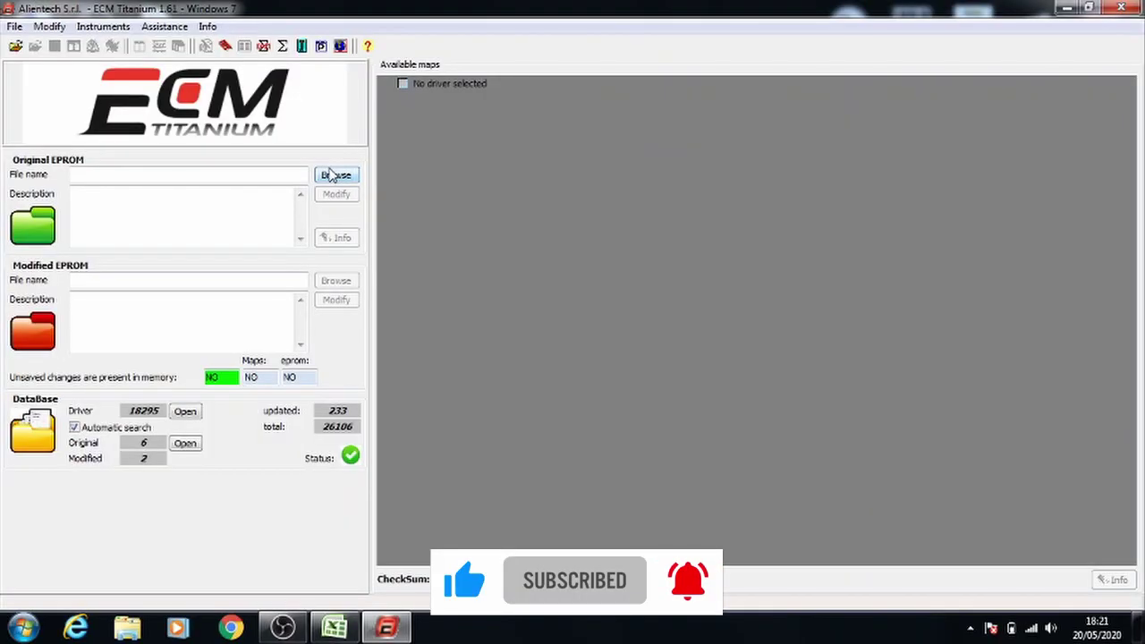
click(331, 175)
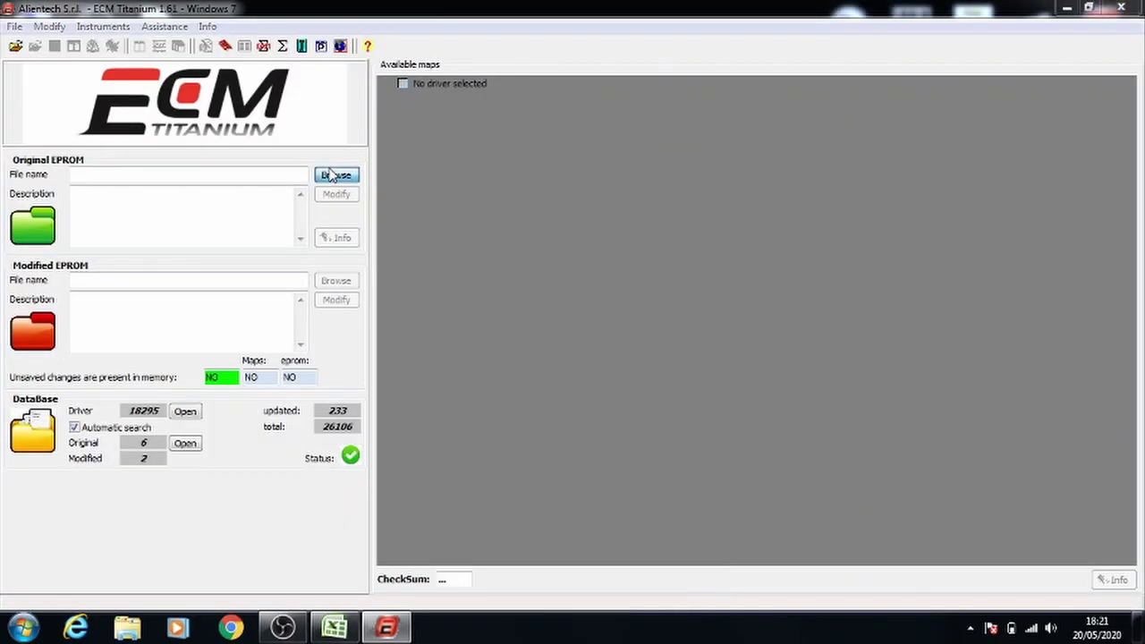
click(381, 228)
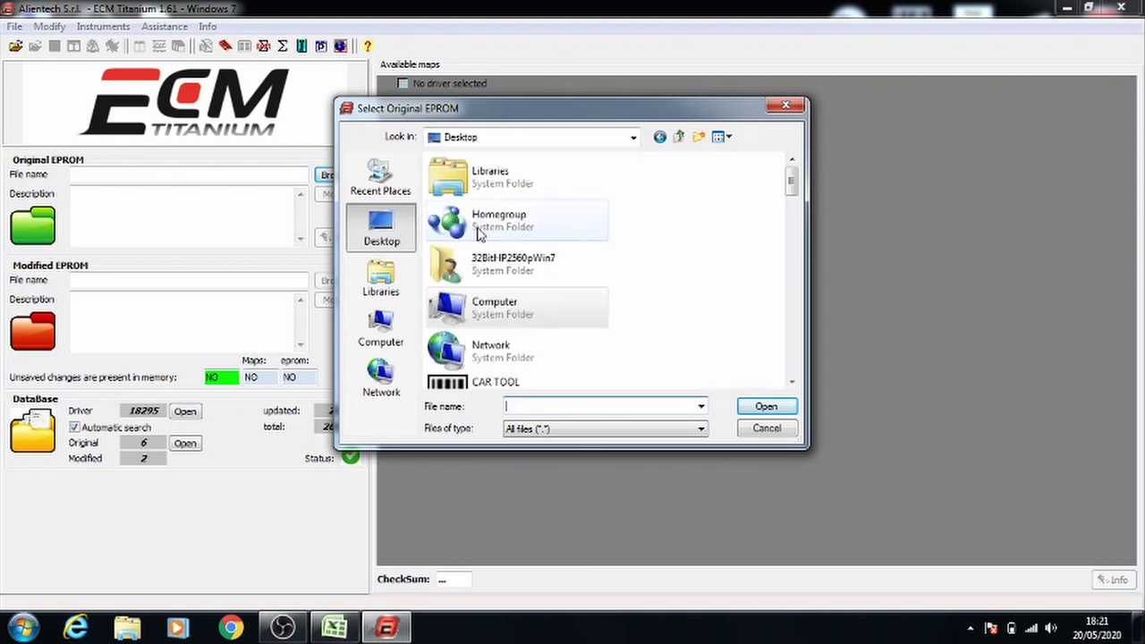
click(791, 383)
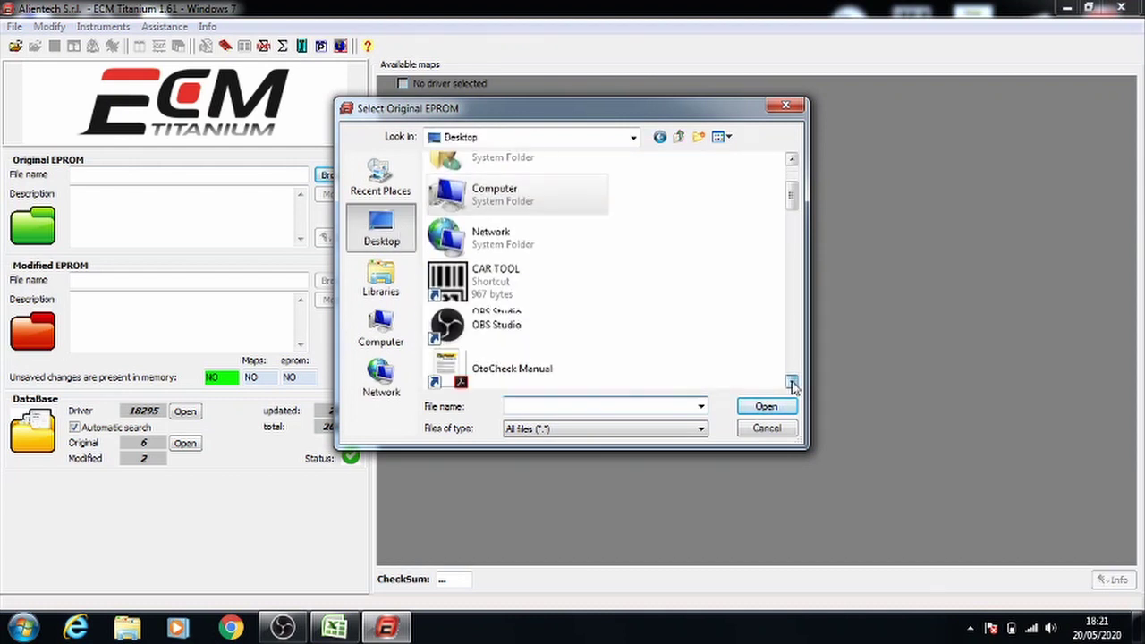
click(792, 383)
click(791, 384)
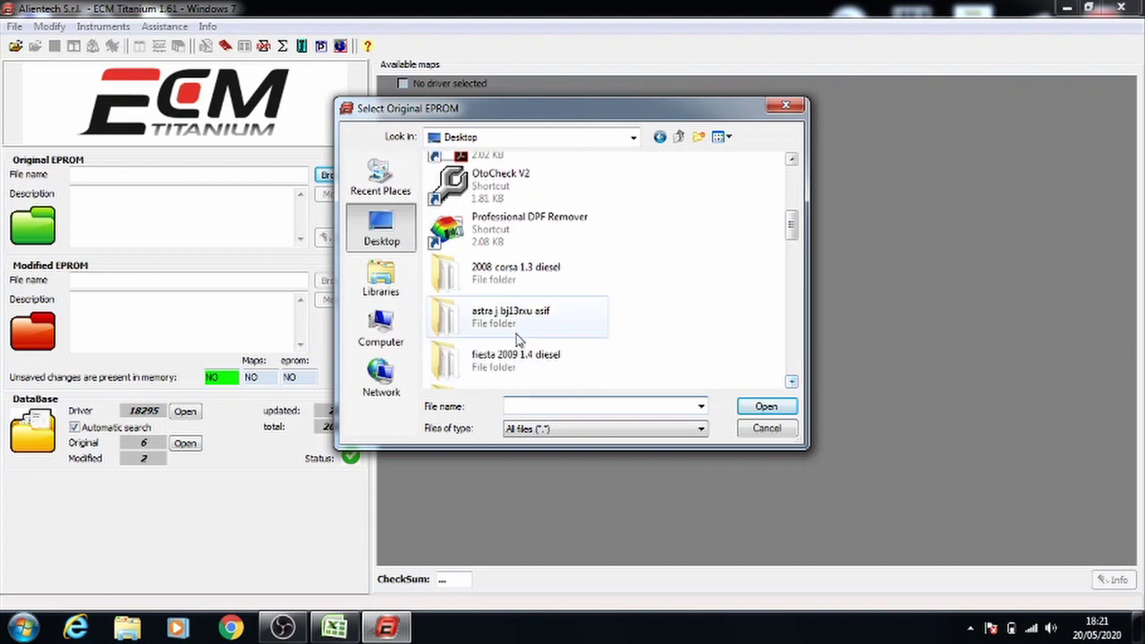
double_click(523, 363)
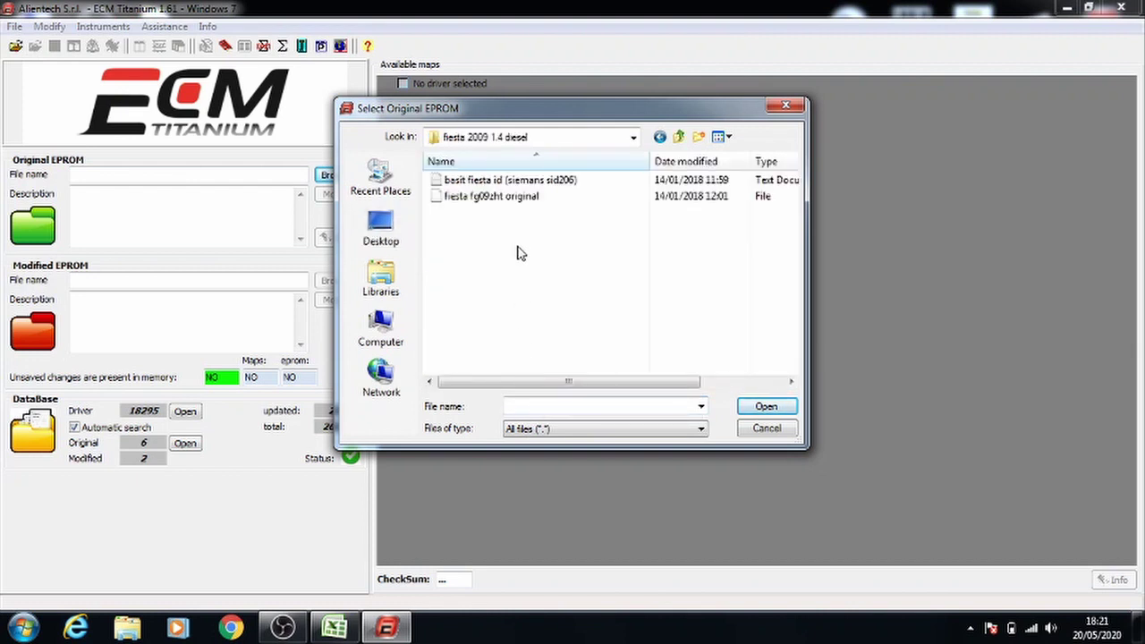
click(514, 182)
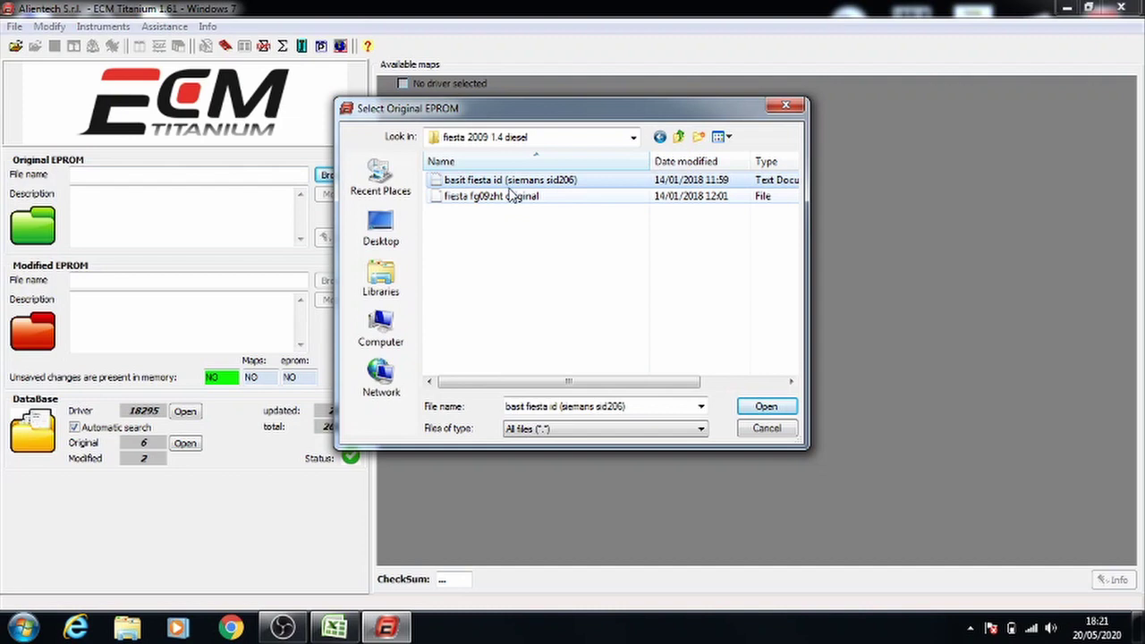
double_click(512, 196)
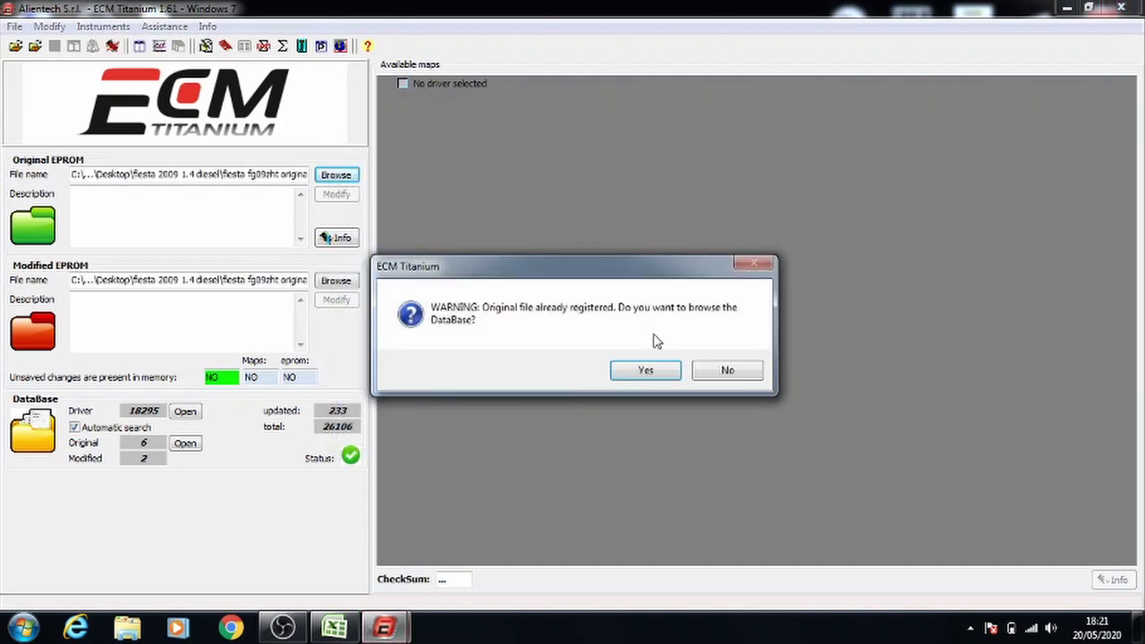
Step: Decline browsing the database, abort the driver search, and load the F14_D523 Ford Fiesta 1400 TDCI 68CV driver without downloading its new version
click(698, 369)
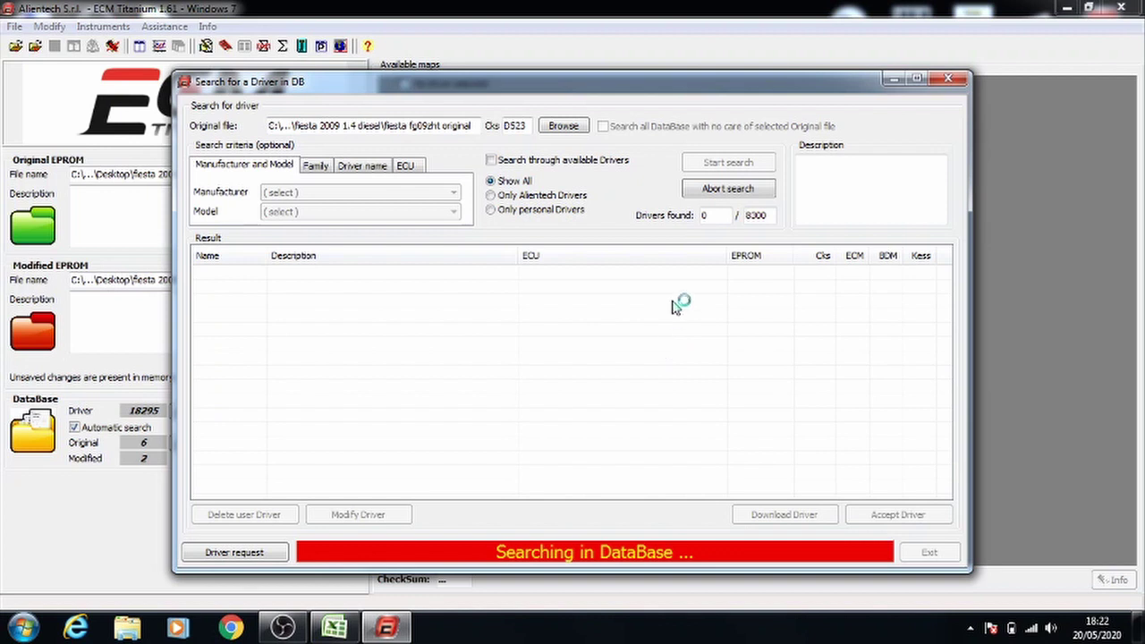
click(709, 188)
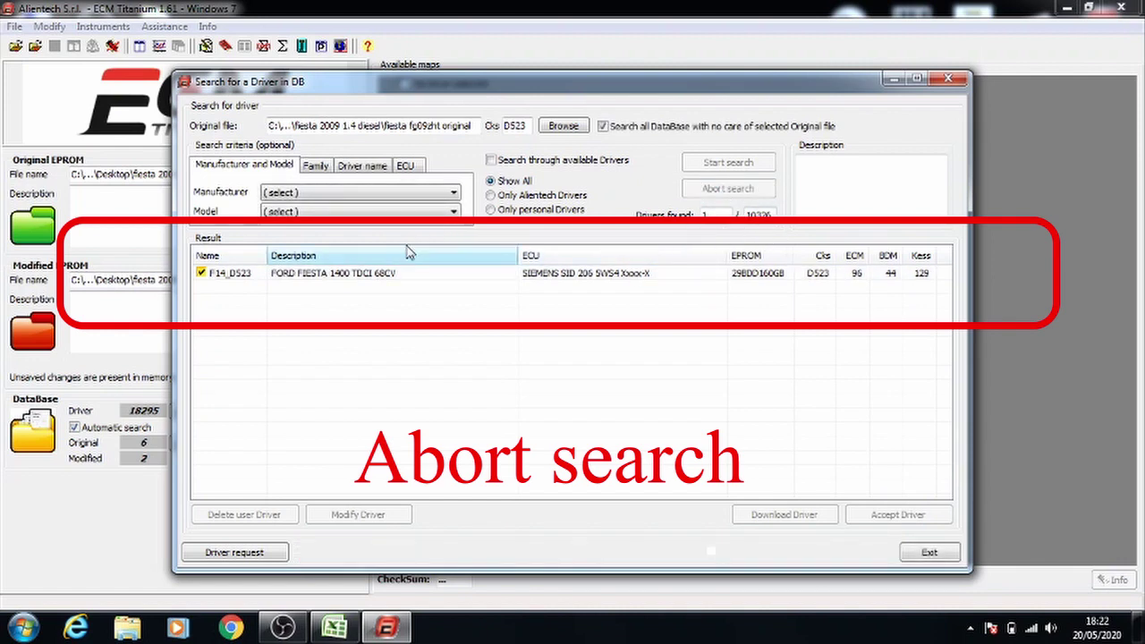
click(398, 277)
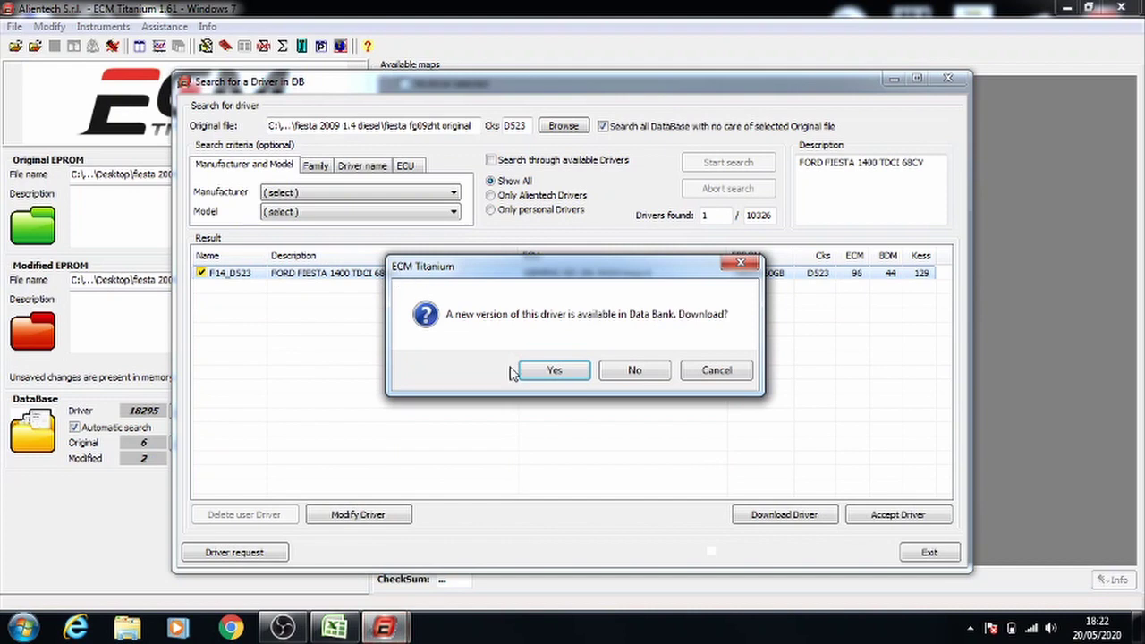
click(615, 372)
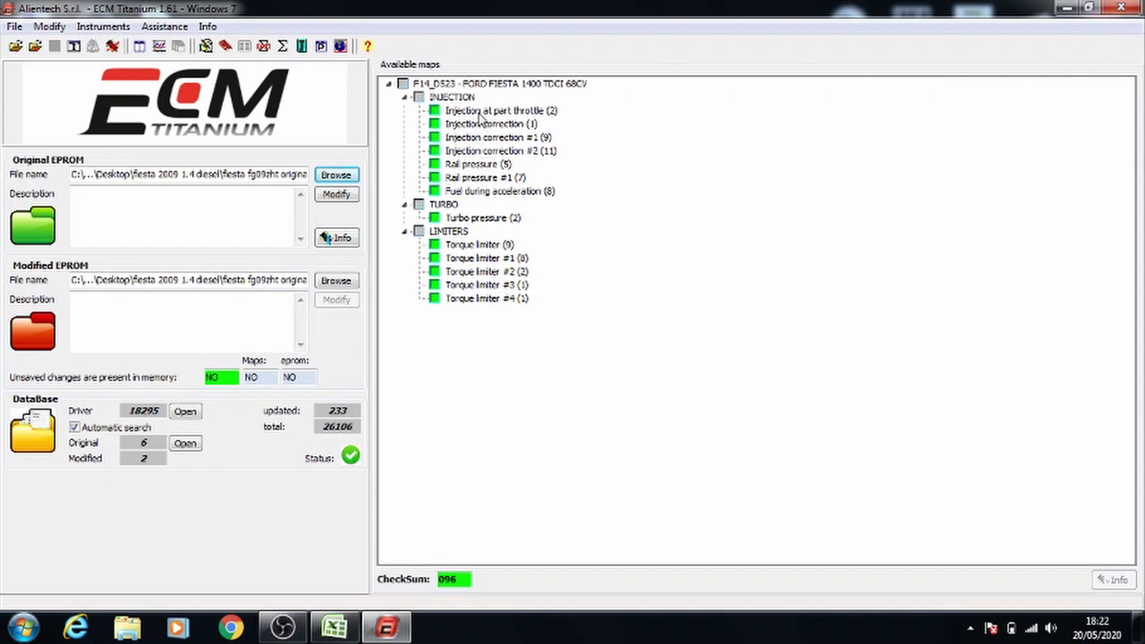
Step: Open the Injection at part throttle map for editing
double_click(479, 113)
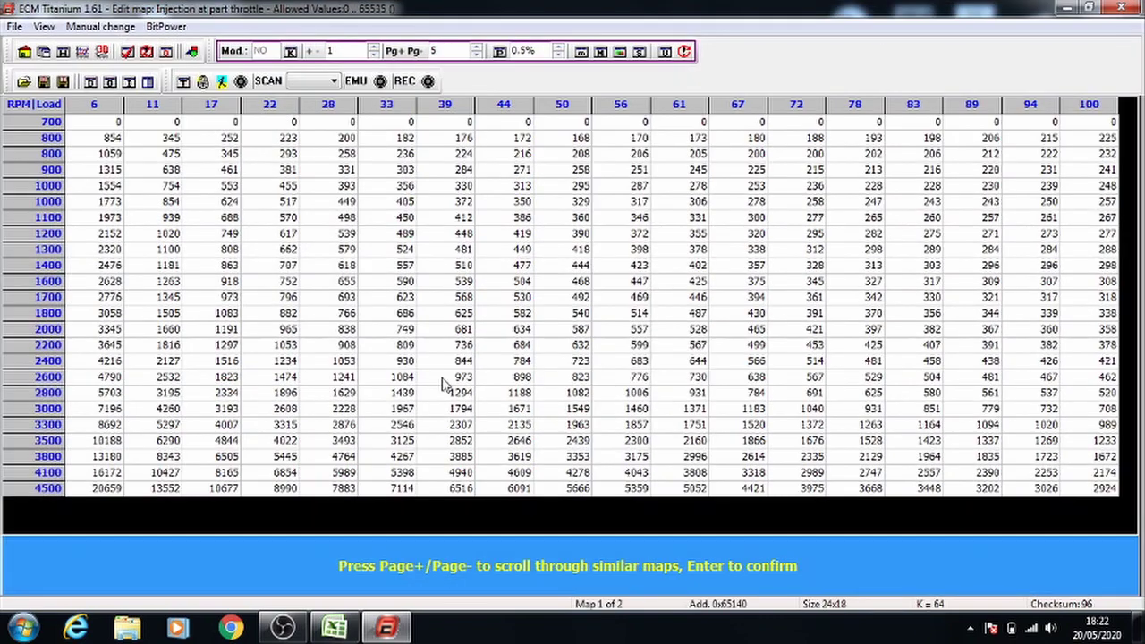
click(739, 559)
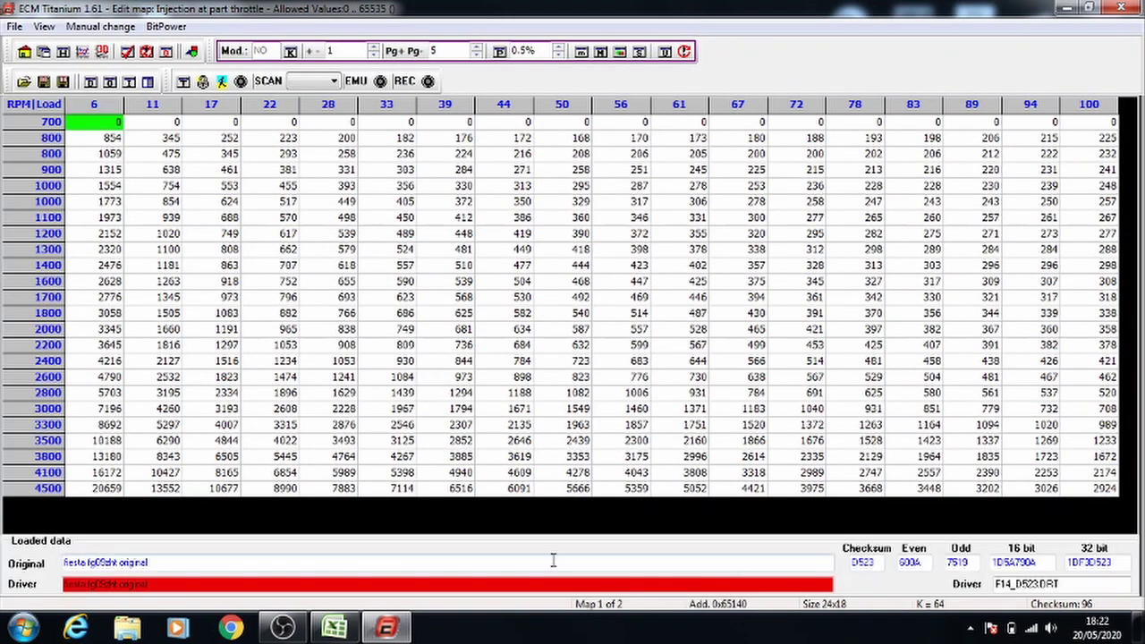
Step: Switch to the "remap % stats" workbook in Excel, check the stage 1 injection increase, and return to the map
click(322, 622)
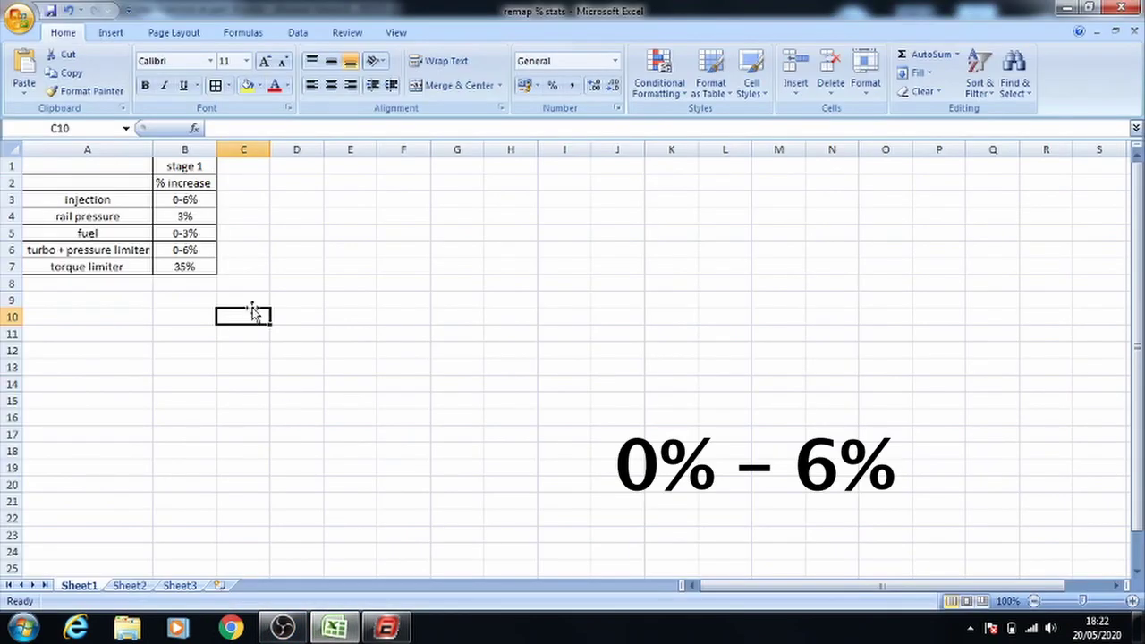
click(190, 198)
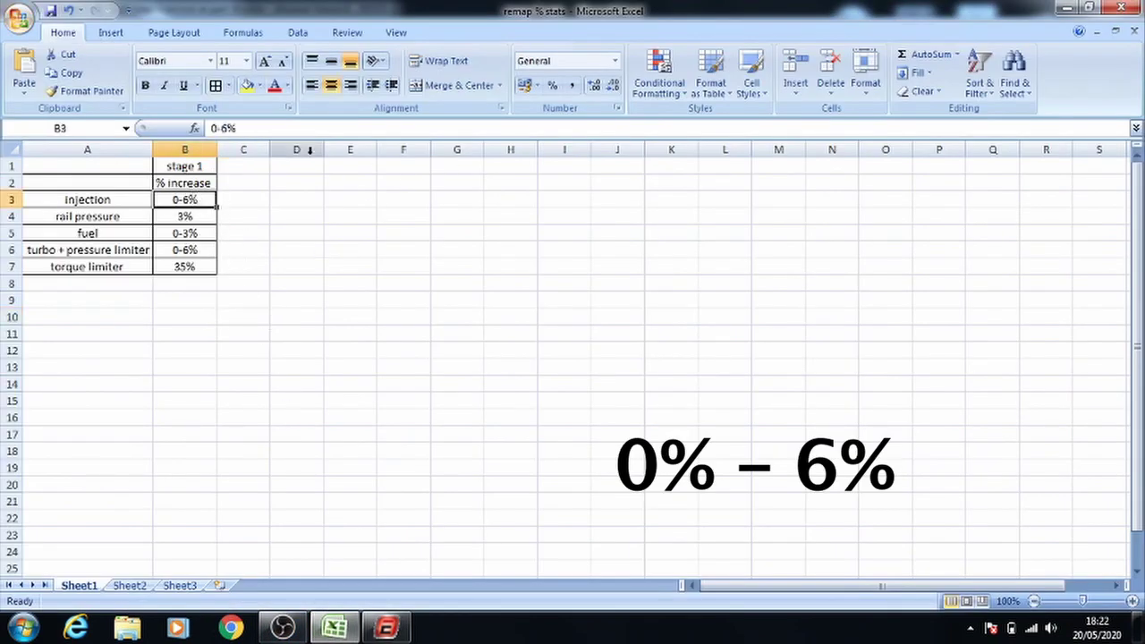
click(1063, 7)
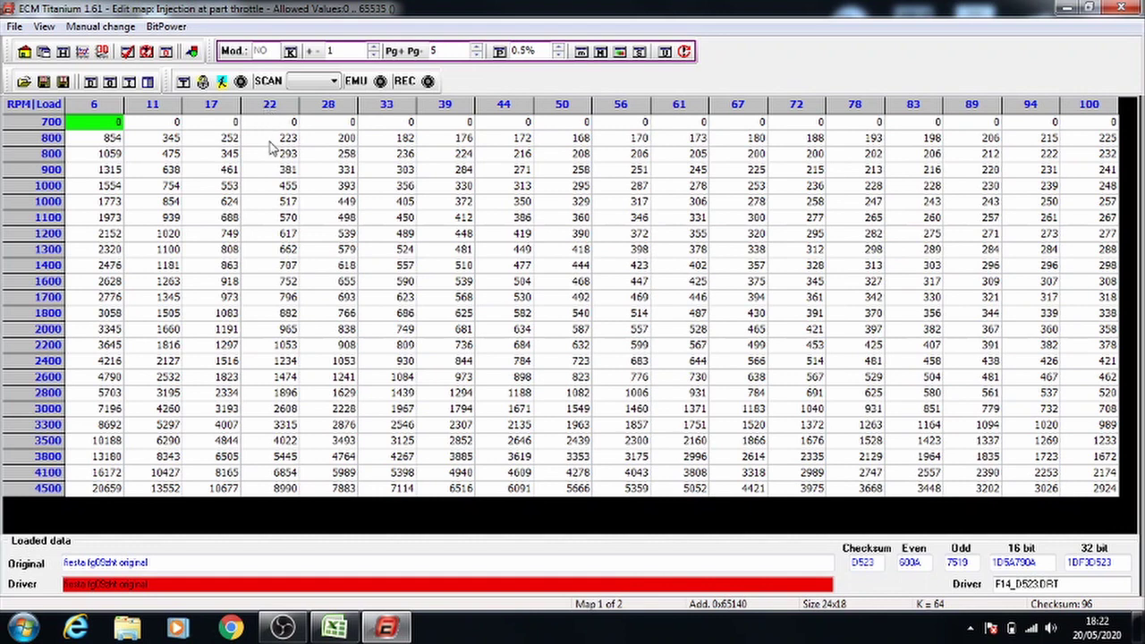
Step: Raise all map cells from 1000 RPM at load 22 through 4500 RPM at load 100 by 0.5% in percentage mode
click(264, 188)
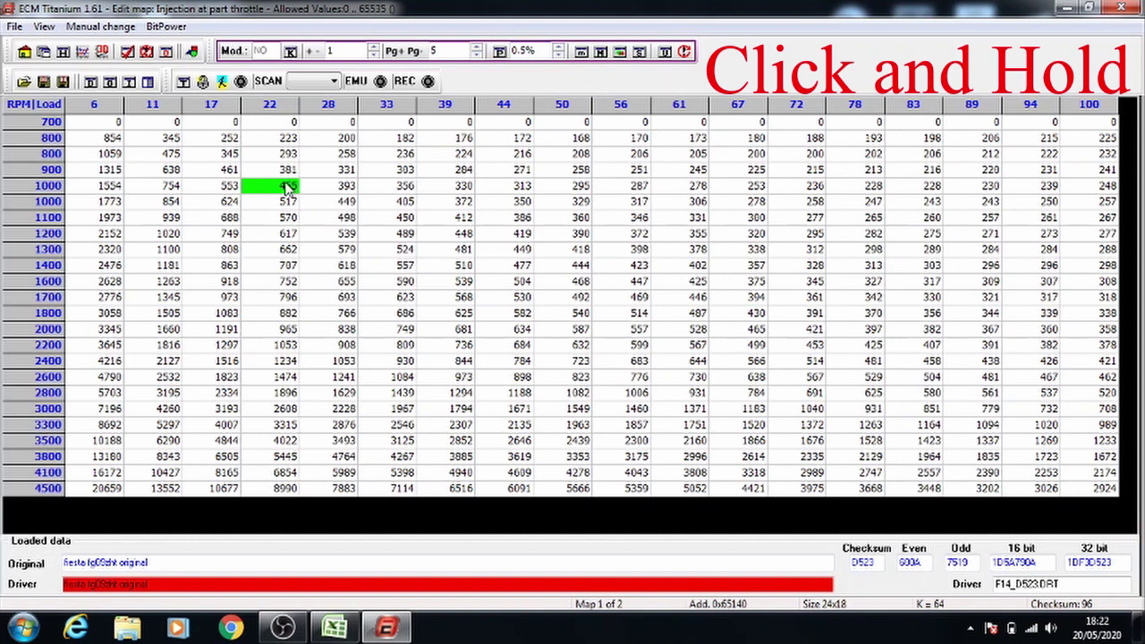
drag(288, 188, 1100, 511)
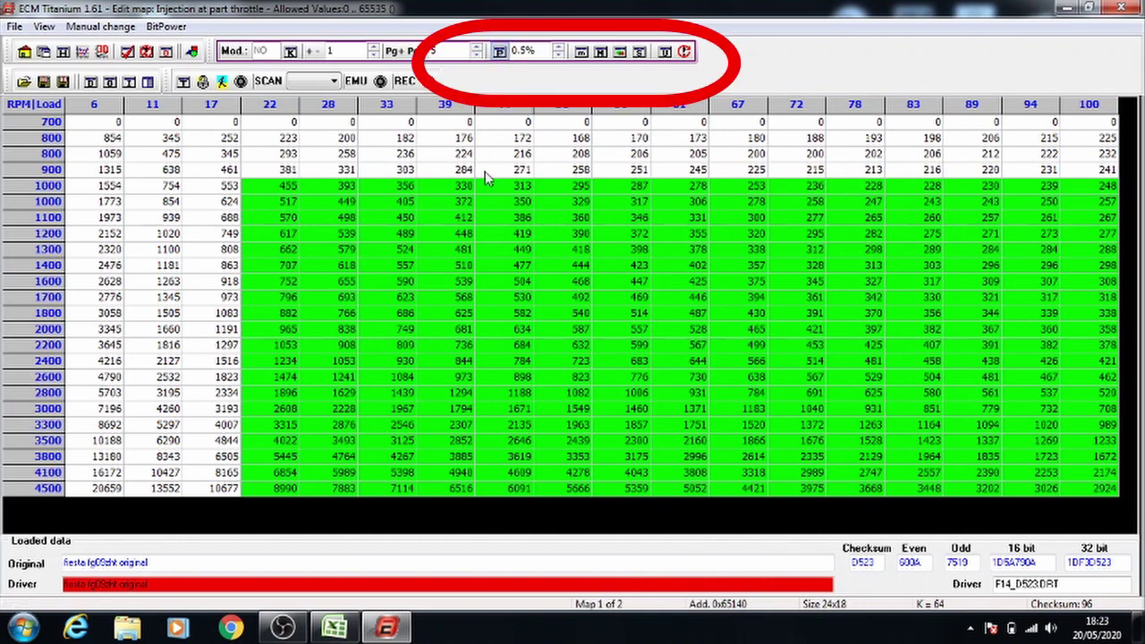
key(Page_Up)
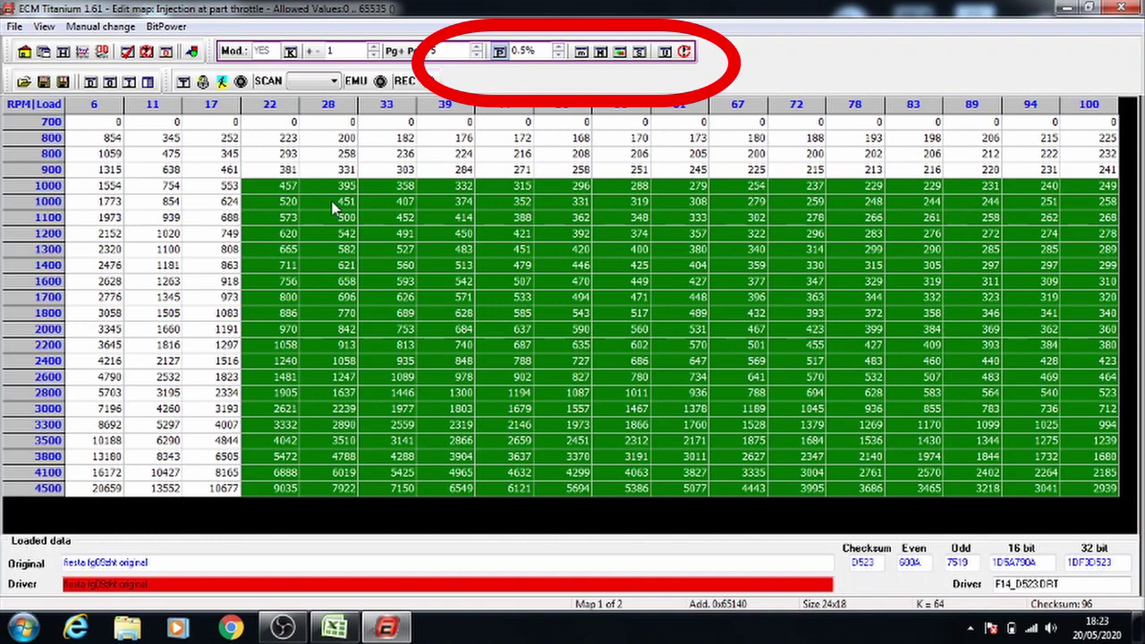
Step: Add 0.5% each to nested blocks starting at 1000 RPM/load 28, 1100 RPM/load 33 and 1200 RPM/load 39, all ending at 4500 RPM/load 100
drag(332, 207, 1085, 496)
key(plus)
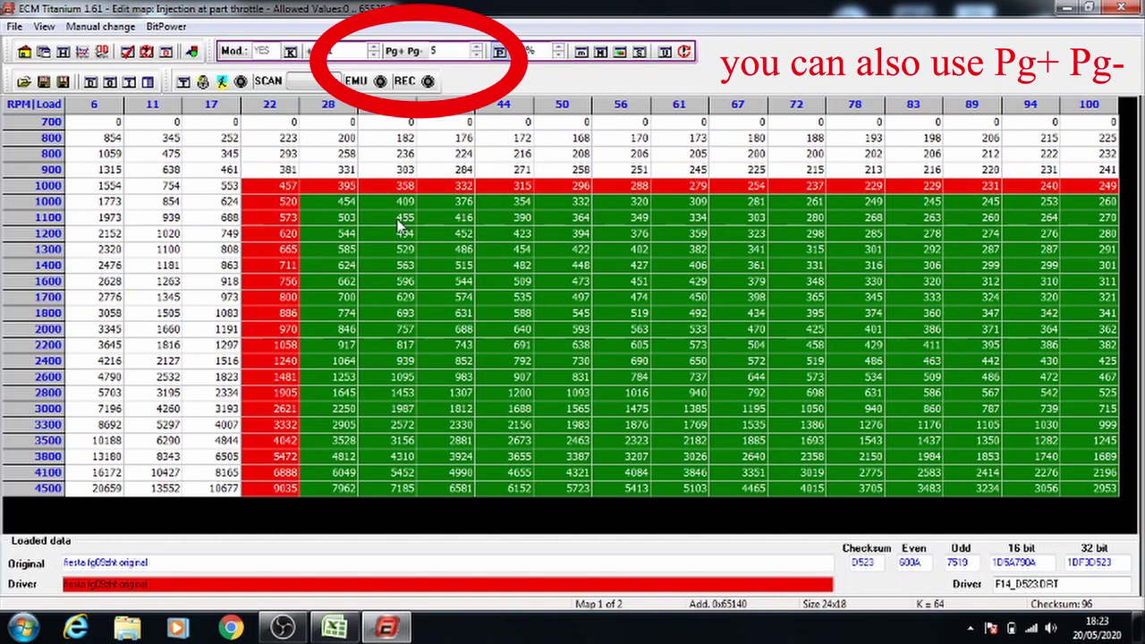
drag(396, 219, 1071, 488)
key(ctrl+plus)
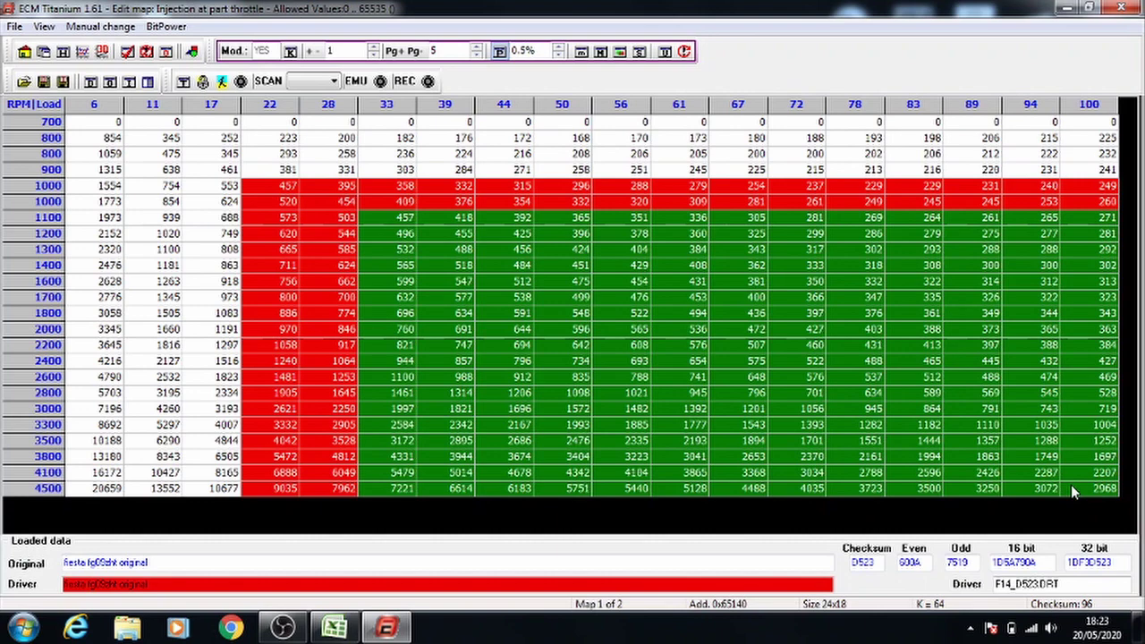
drag(449, 231, 1105, 512)
key(ctrl+plus)
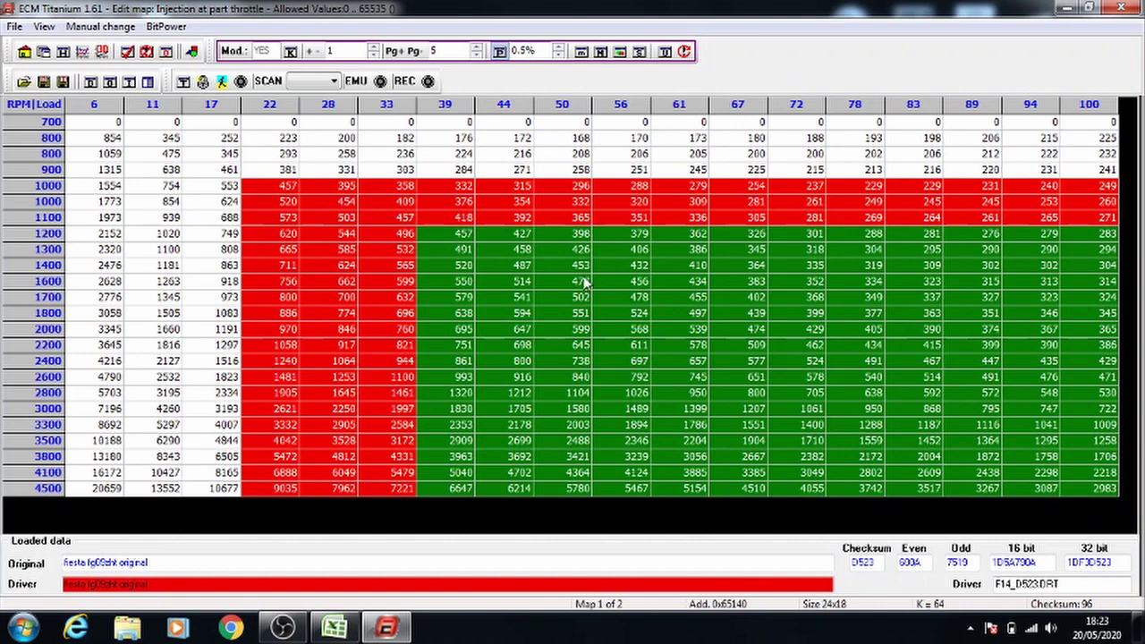
Step: Add 0.5% each to nested blocks starting at 1300 RPM/load 44, 1400 RPM/load 50 and 1600 RPM/load 56, through the map's last cell
drag(490, 247, 1122, 528)
key(ctrl+plus)
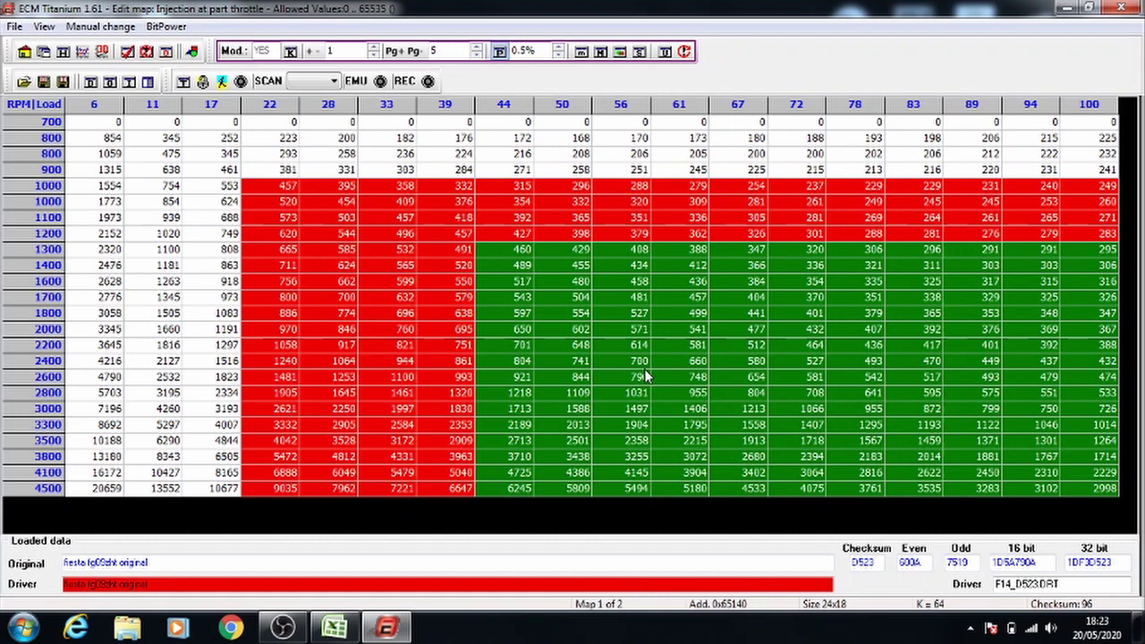
click(577, 267)
drag(577, 267, 1071, 469)
key(ctrl+plus)
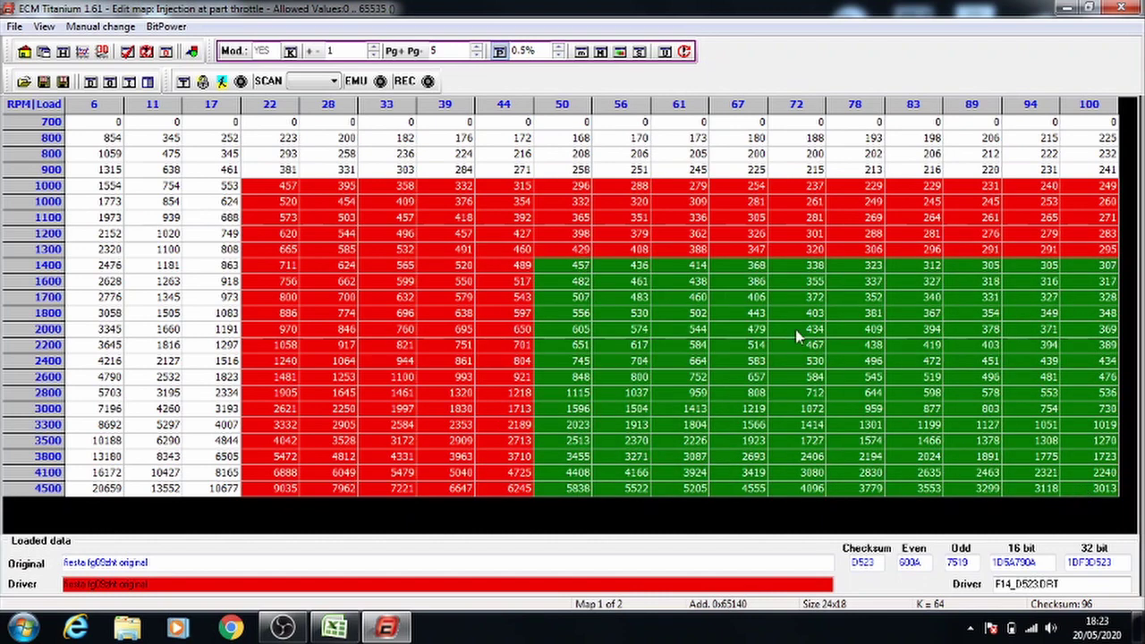
drag(608, 281, 1132, 509)
key(ctrl+plus)
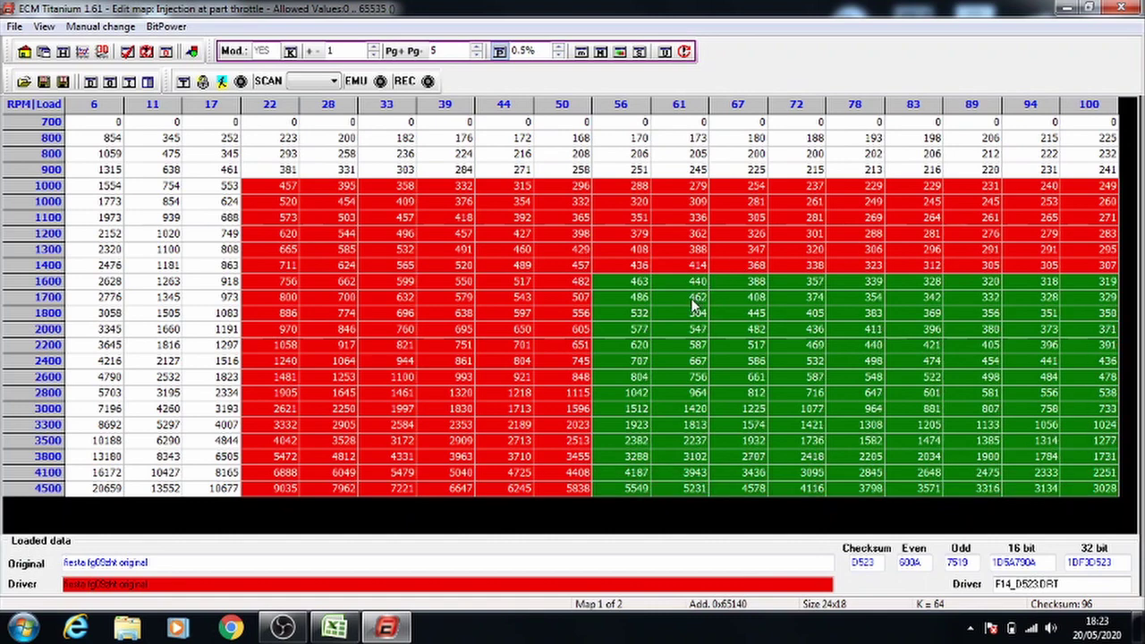
Step: Add 0.5% each to nested blocks starting at 1700 RPM/load 61, 1800 RPM/load 67 and 2000 RPM/load 72, through the map's last cell
drag(695, 305, 1083, 490)
key(ctrl+plus)
drag(722, 315, 921, 361)
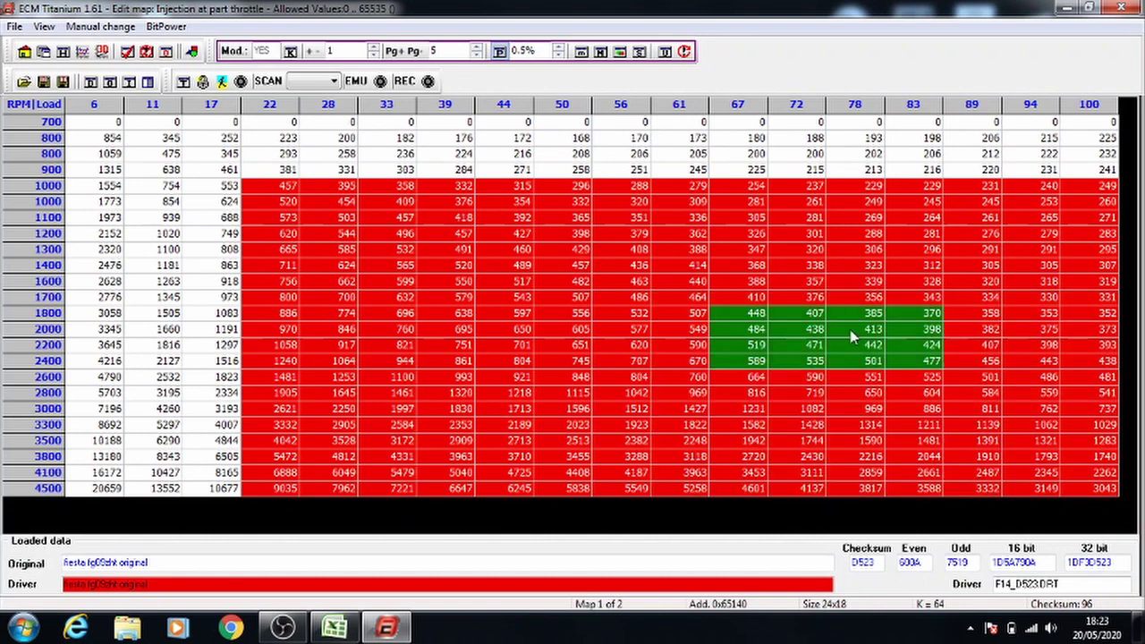
drag(852, 336, 1084, 503)
key(ctrl+plus)
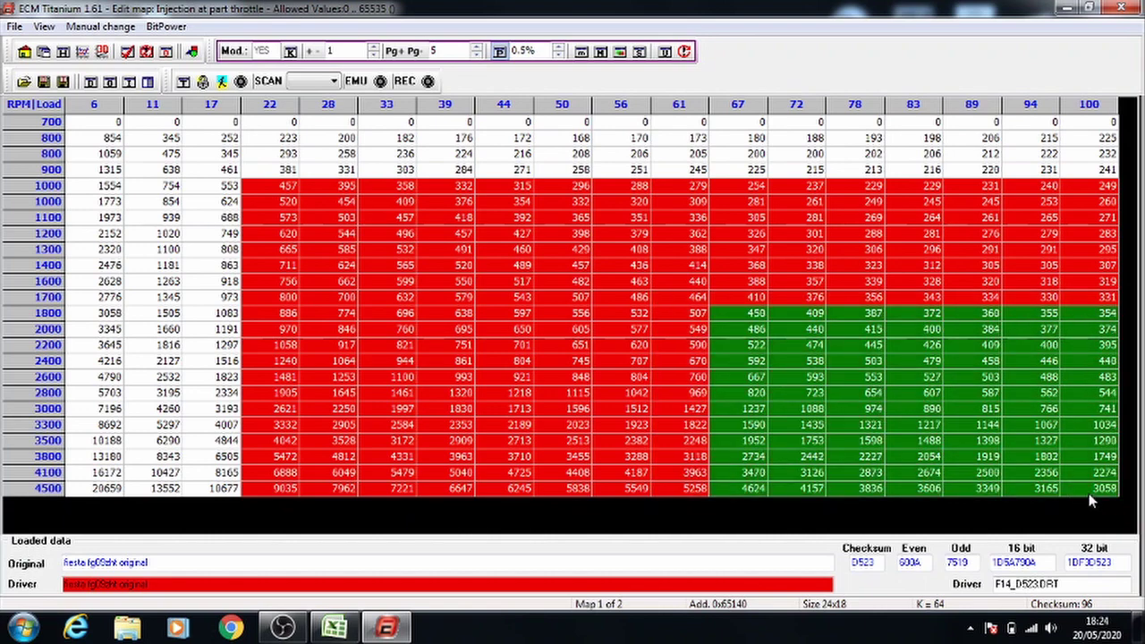
drag(791, 333, 1093, 507)
key(ctrl+plus)
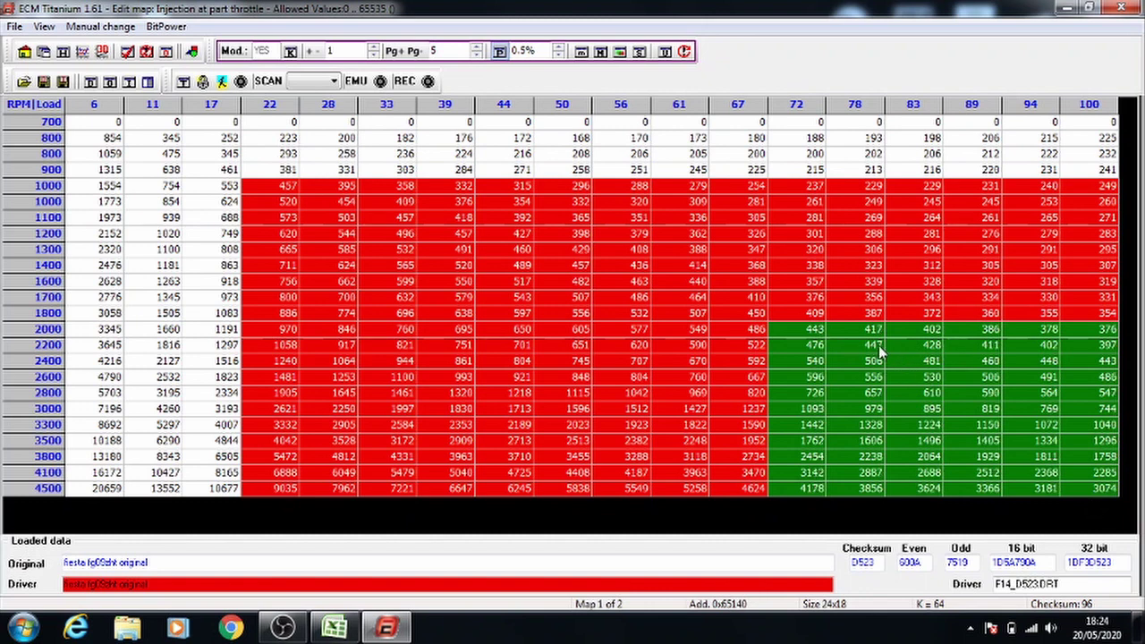
Step: Add 0.5% each to the nested blocks starting at 2200 RPM/load 78 and 2400 RPM/load 83, through the map's last cell
drag(870, 347, 1066, 476)
key(plus)
drag(932, 366, 1072, 478)
key(plus)
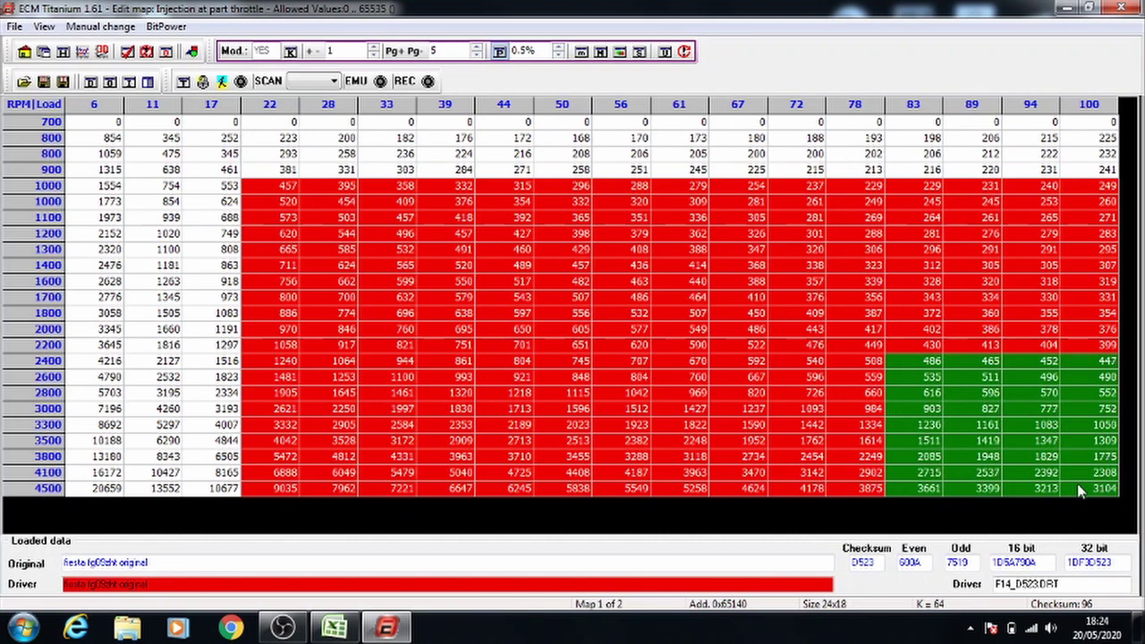
click(538, 299)
Step: Close the part throttle injection map, saving the changes with the option not to modify similar maps
click(1121, 7)
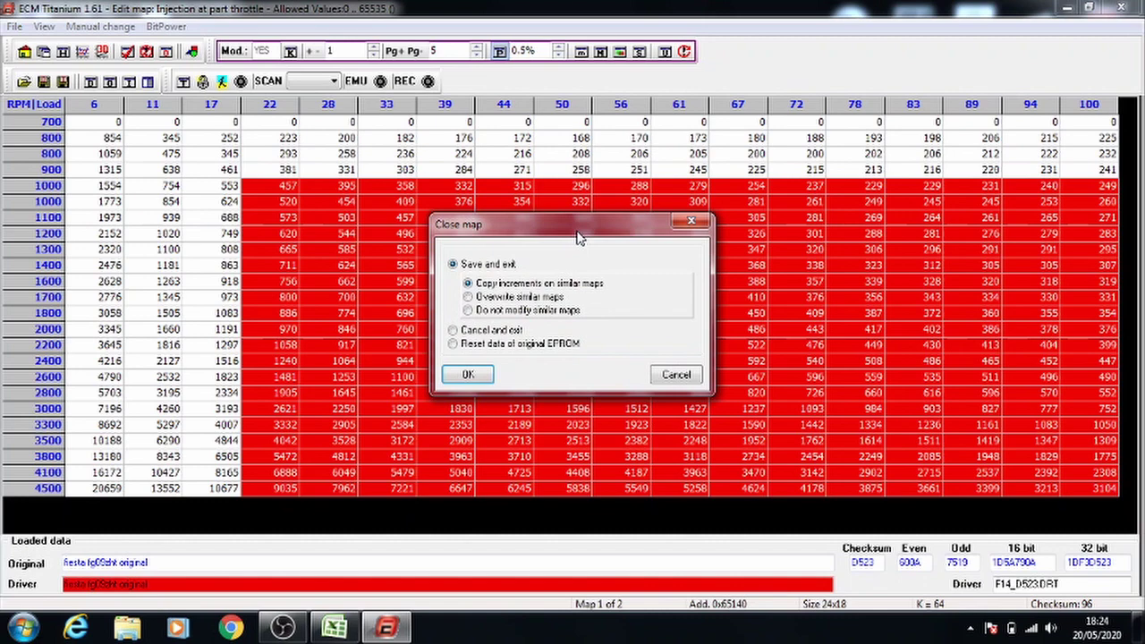
click(472, 310)
click(466, 379)
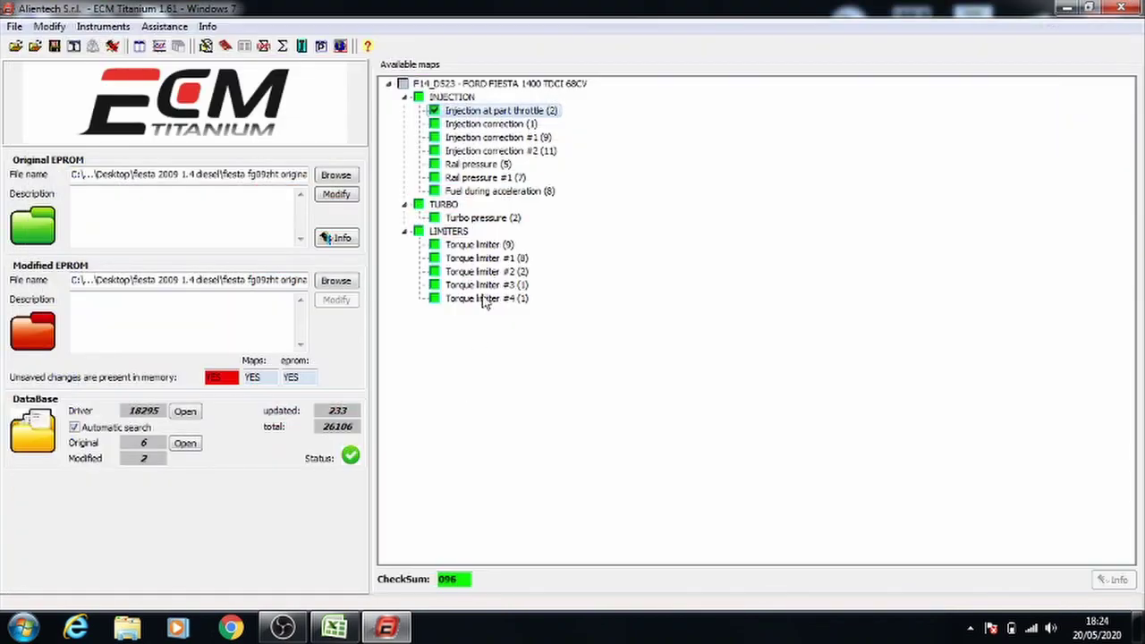
Step: Open the Injection correction map and raise the cells from 1000 RPM/load 18 through 4500 RPM/load 100 by 5
double_click(483, 124)
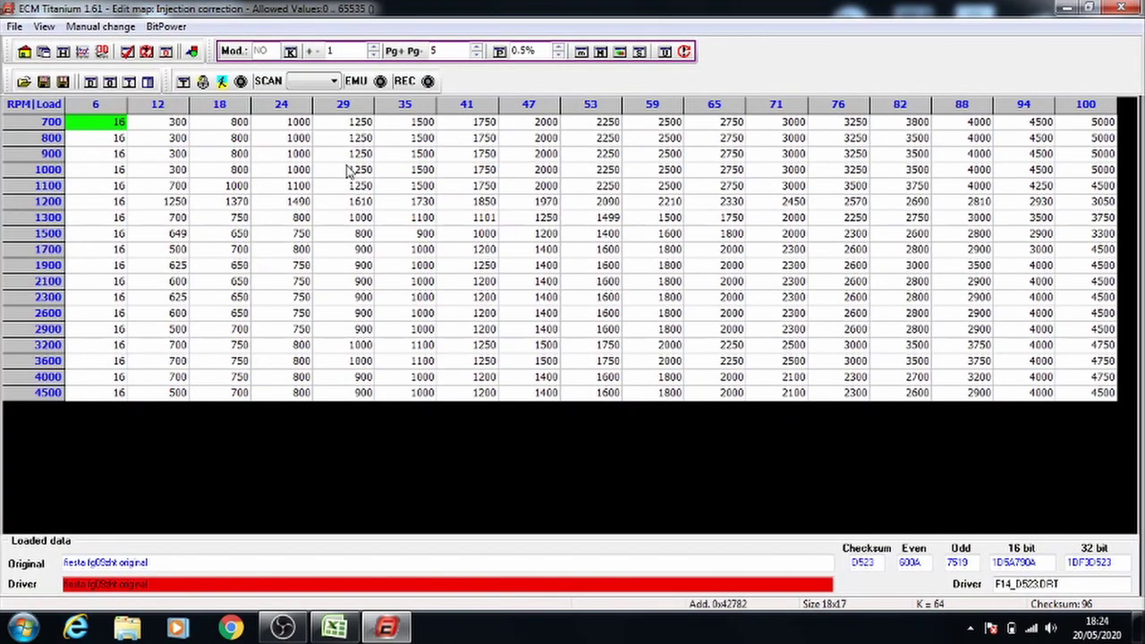
click(238, 170)
drag(240, 177, 1078, 398)
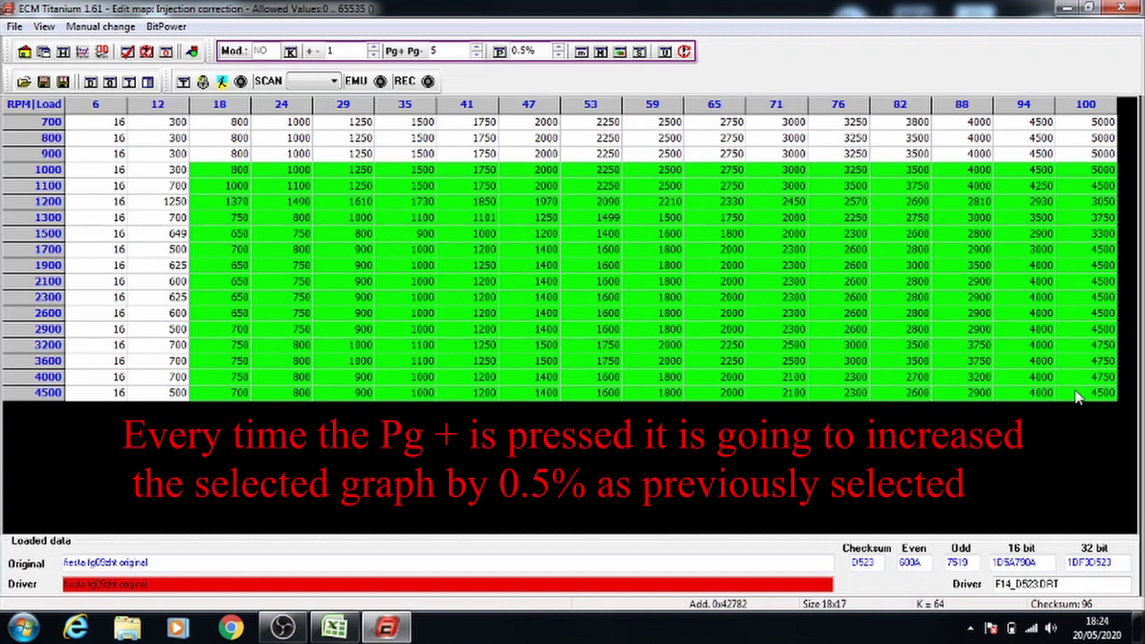
key(Page_Up)
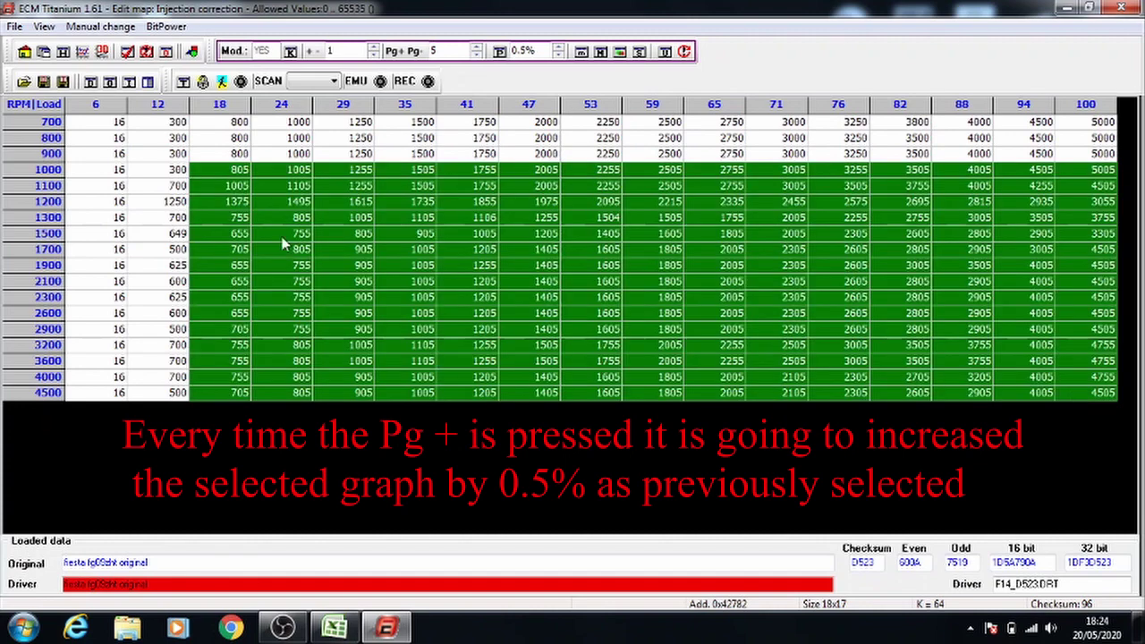
Step: Raise the nested blocks starting at 1100 RPM/load 24, 1200 RPM/load 29 and 1300 RPM/load 35 by 5 each, through the map's last cell
drag(275, 186, 1109, 396)
key(Page_Up)
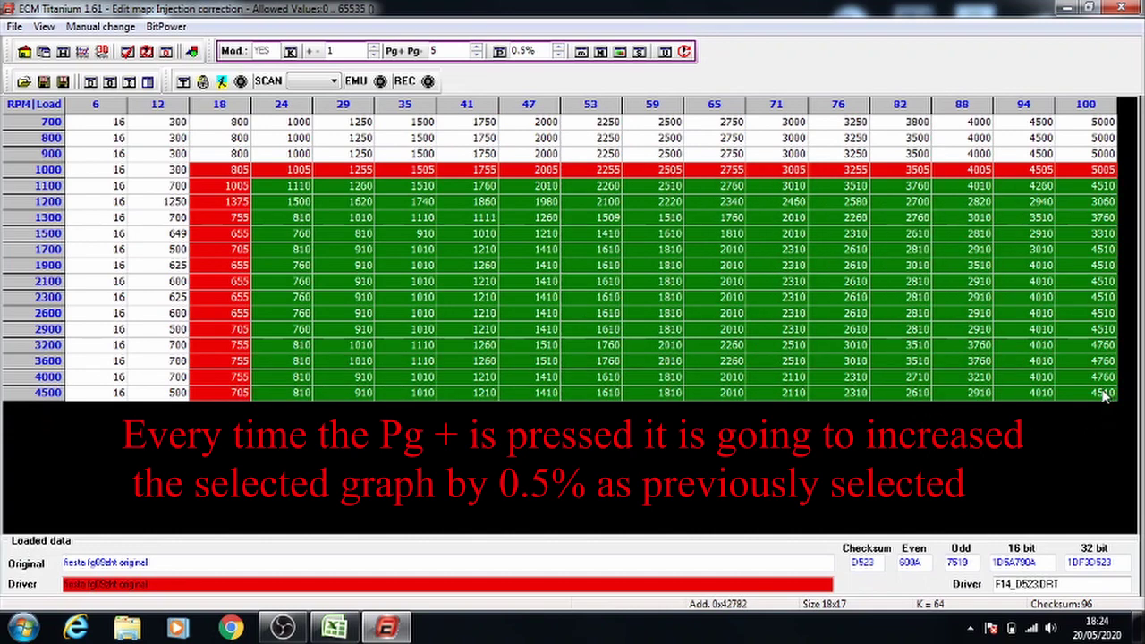
click(336, 204)
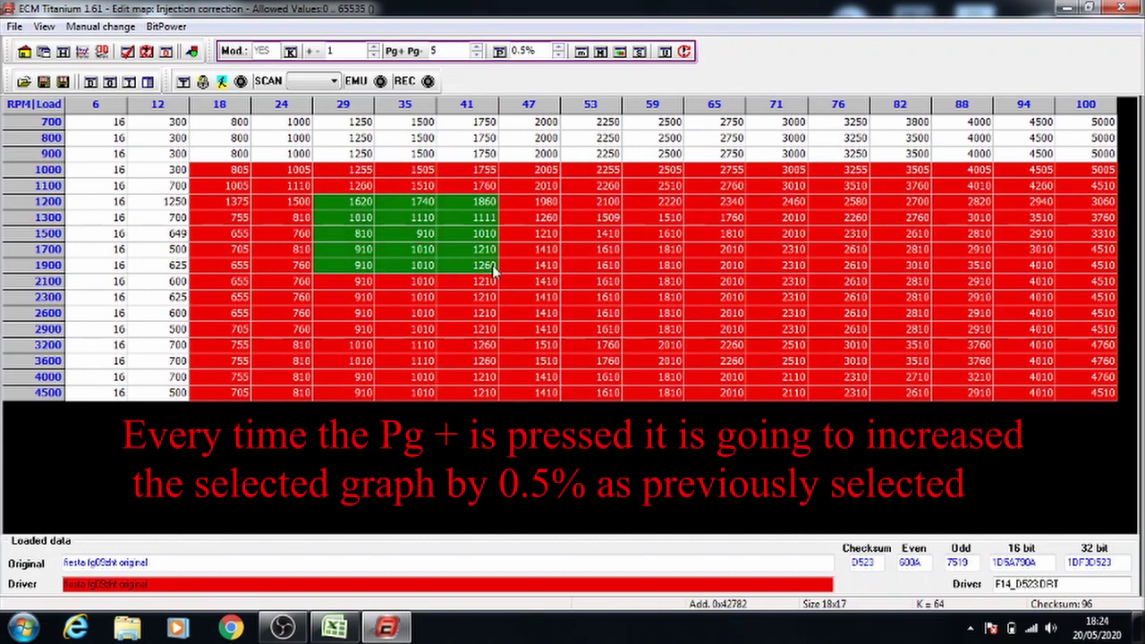
drag(493, 271, 1080, 405)
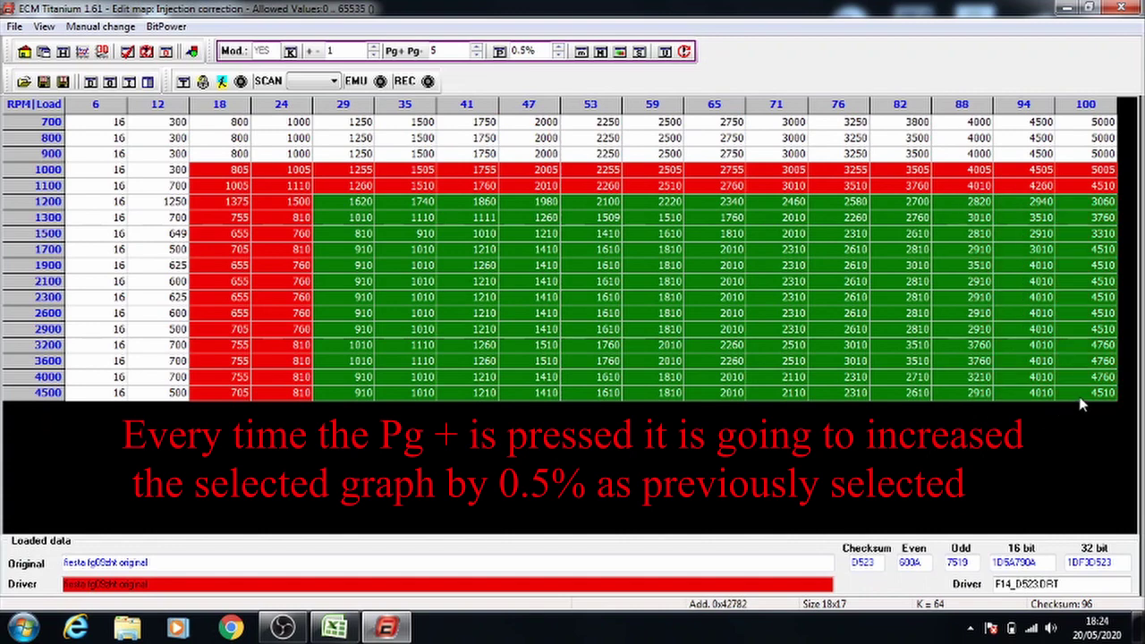
key(Page_Up)
drag(415, 220, 1080, 407)
key(Page_Up)
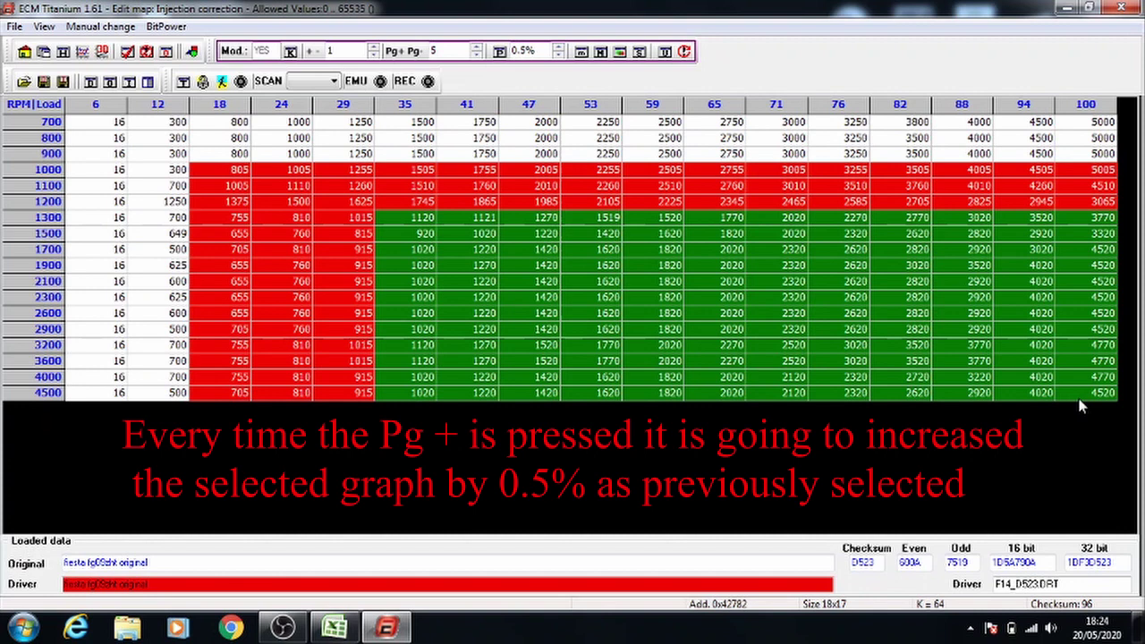
Step: Raise the nested blocks starting at 1500 RPM/load 41 and 1700 RPM/load 47 by 5 each, through the map's last cell
click(463, 237)
drag(465, 243, 1087, 391)
key(Page_Up)
click(551, 250)
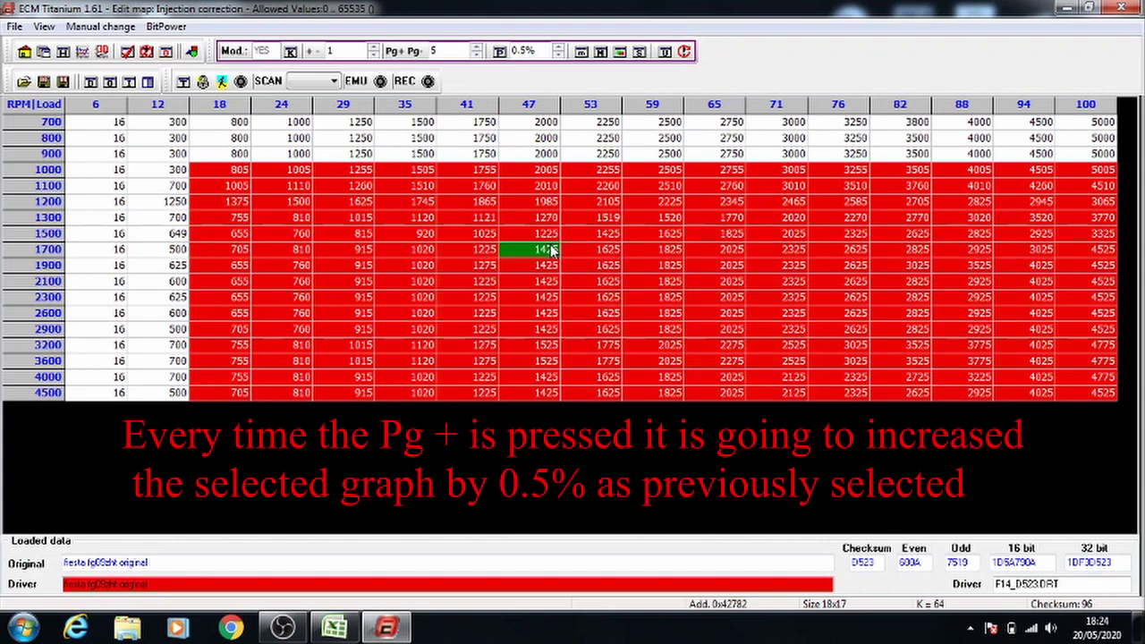
drag(551, 251, 1122, 411)
key(Page_Up)
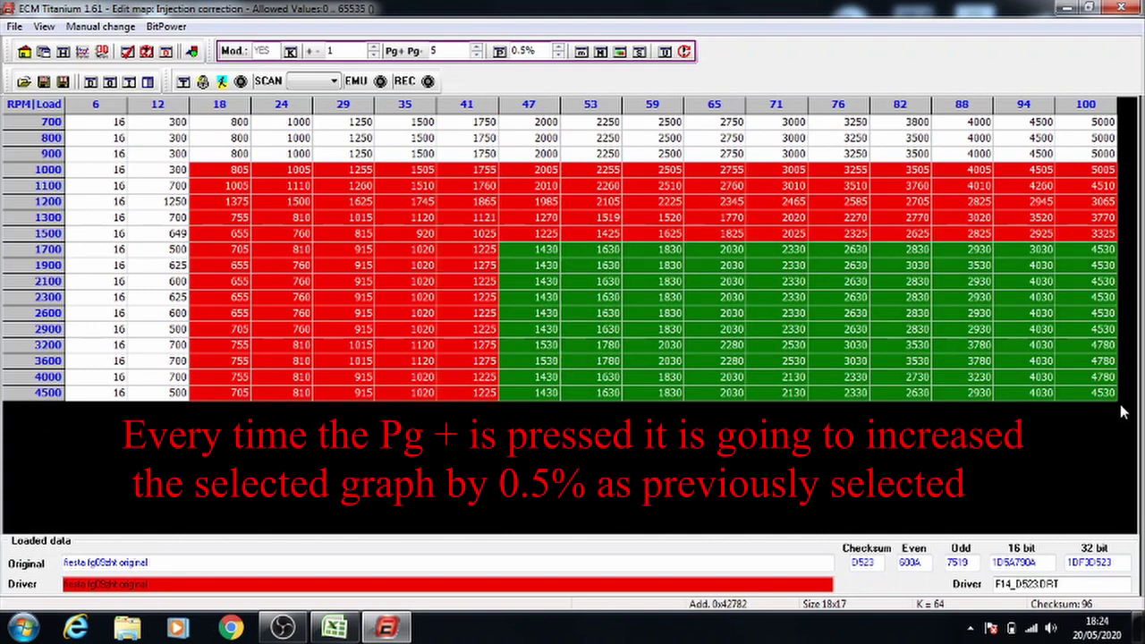
Step: Raise the nested blocks starting at 1900 RPM/load 53 and 2100 RPM/load 59 by 5 each, through the map's last cell
click(583, 268)
drag(583, 267, 1111, 427)
key(Page_Up)
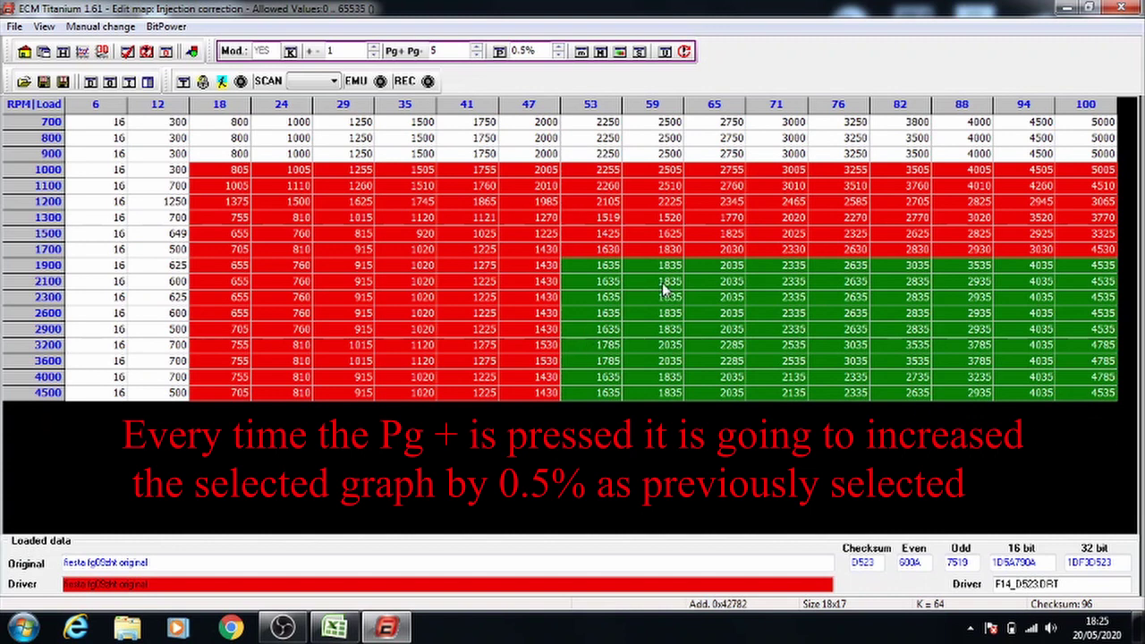
drag(662, 284, 1107, 404)
key(Page_Up)
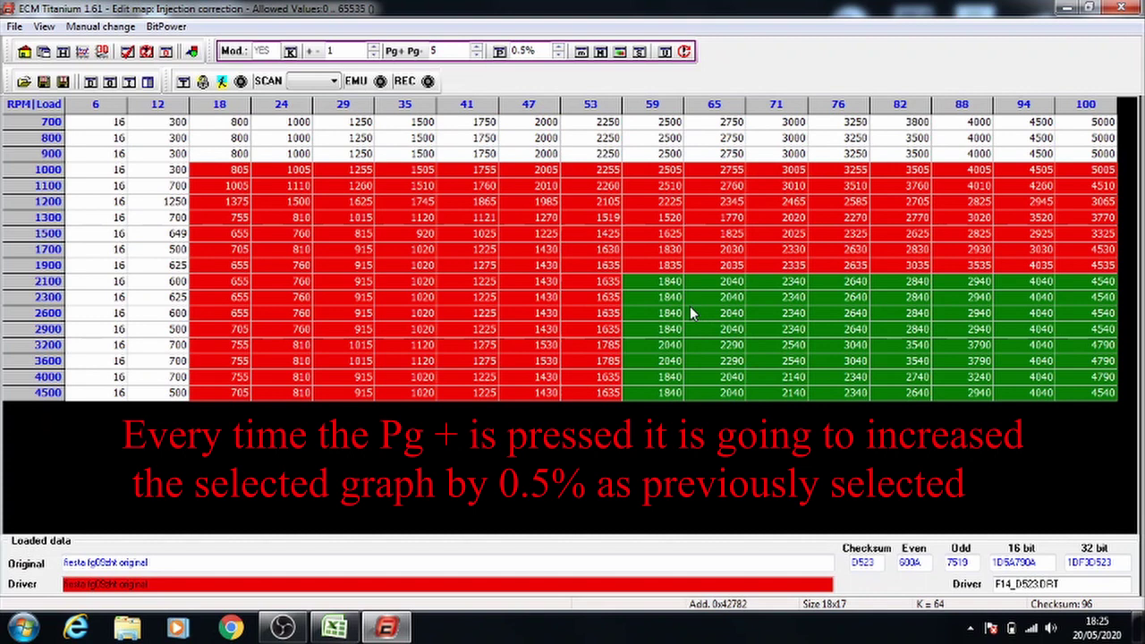
Step: Raise the nested blocks starting at 2300 RPM/load 65 and 2600 RPM/load 71 by 5 each, through the map's last cell
drag(693, 299, 1087, 390)
key(Page_Up)
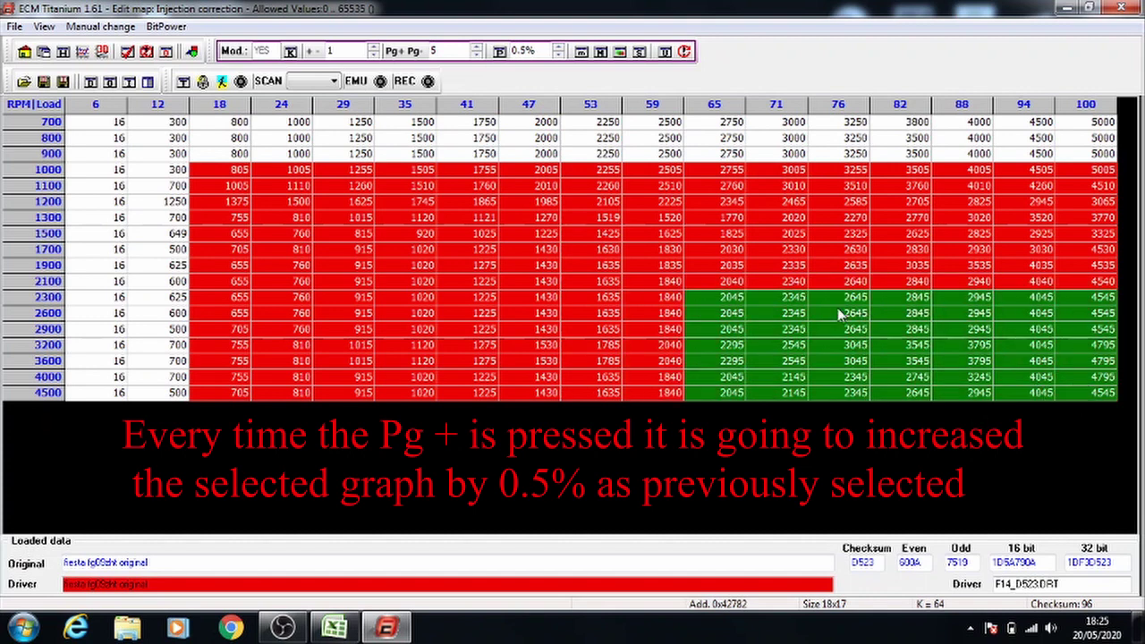
click(792, 317)
drag(795, 321, 1029, 385)
key(Page_Up)
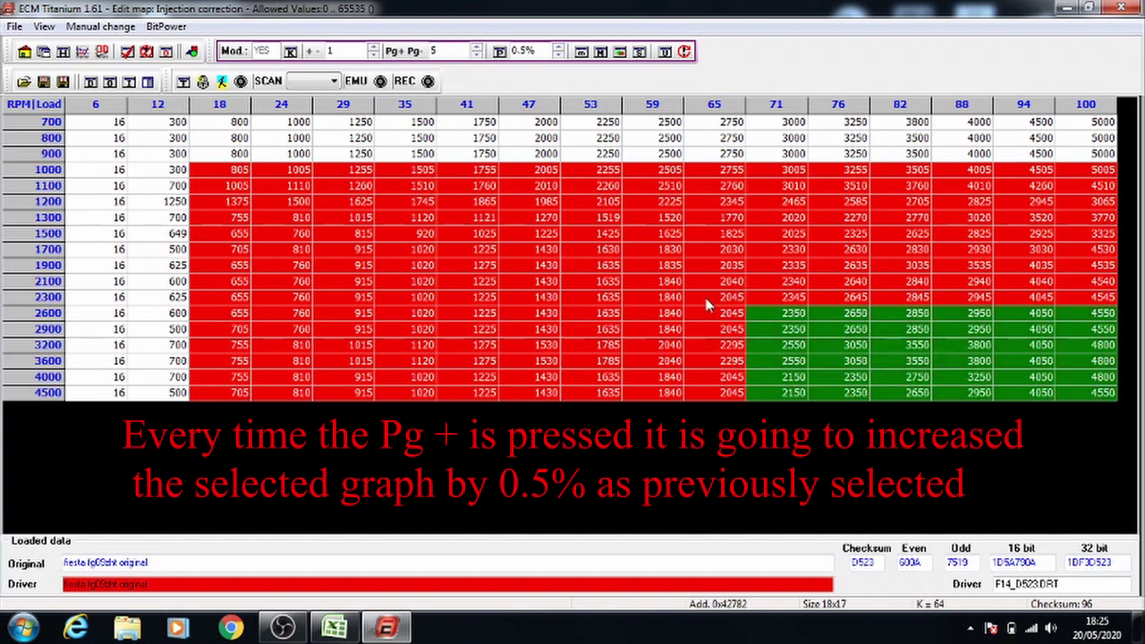
Step: Raise the nested blocks starting at 2900 RPM/load 76 and 3200 RPM/load 82 by 5 each, through the map's last cell
drag(854, 332, 1077, 377)
key(Page_Up)
drag(911, 345, 1070, 403)
key(Page_Up)
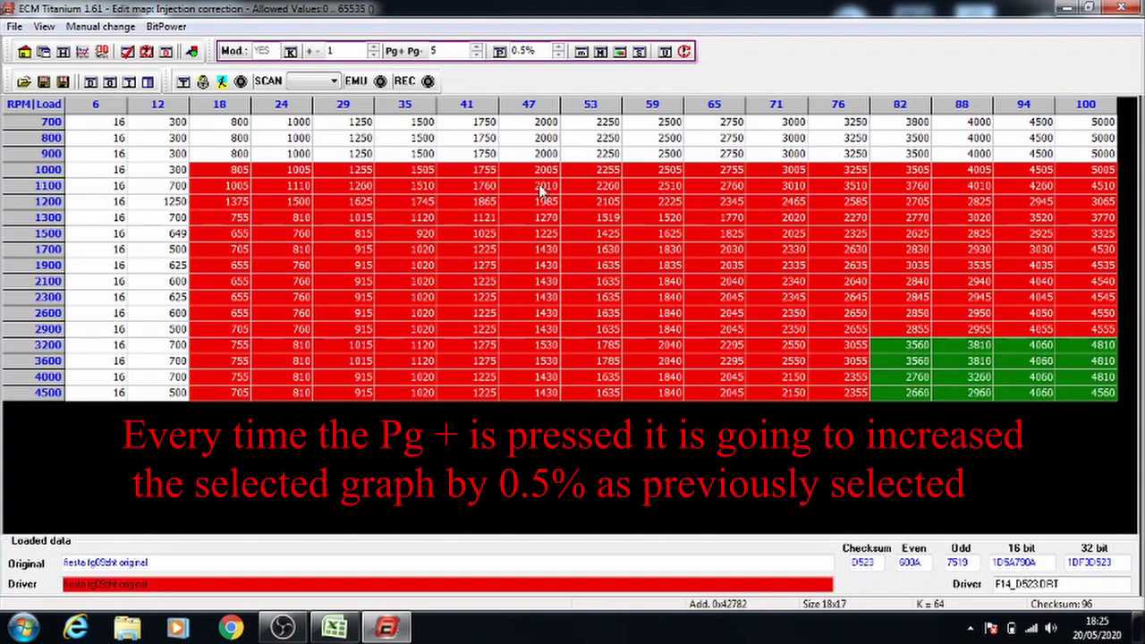
Step: Close the Injection correction map with the save and exit option
click(632, 271)
click(1121, 7)
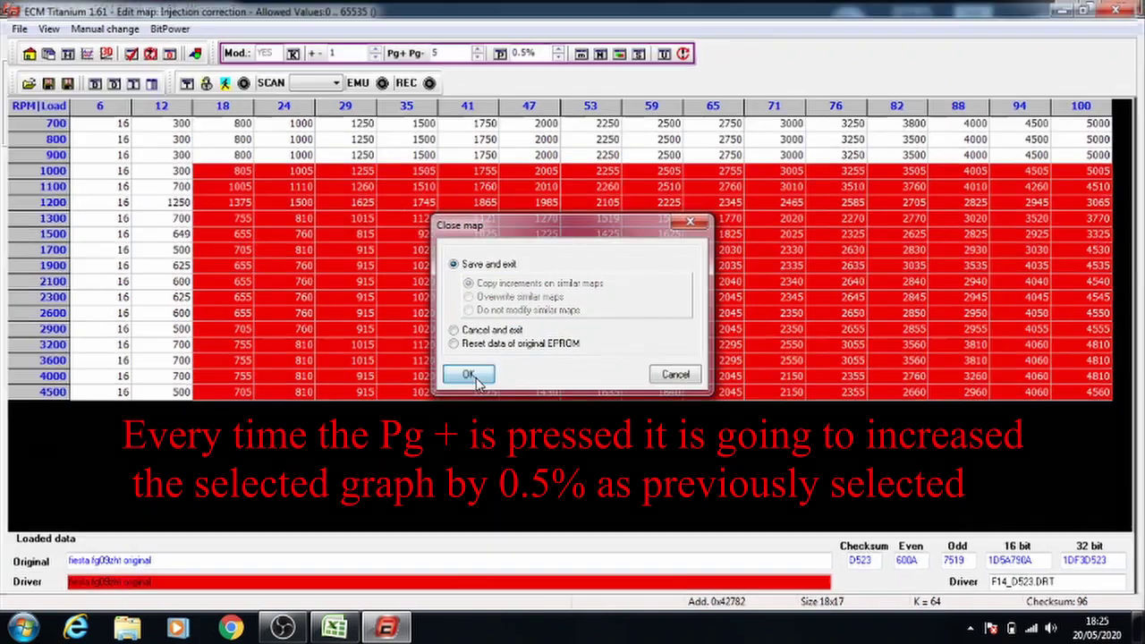
click(467, 375)
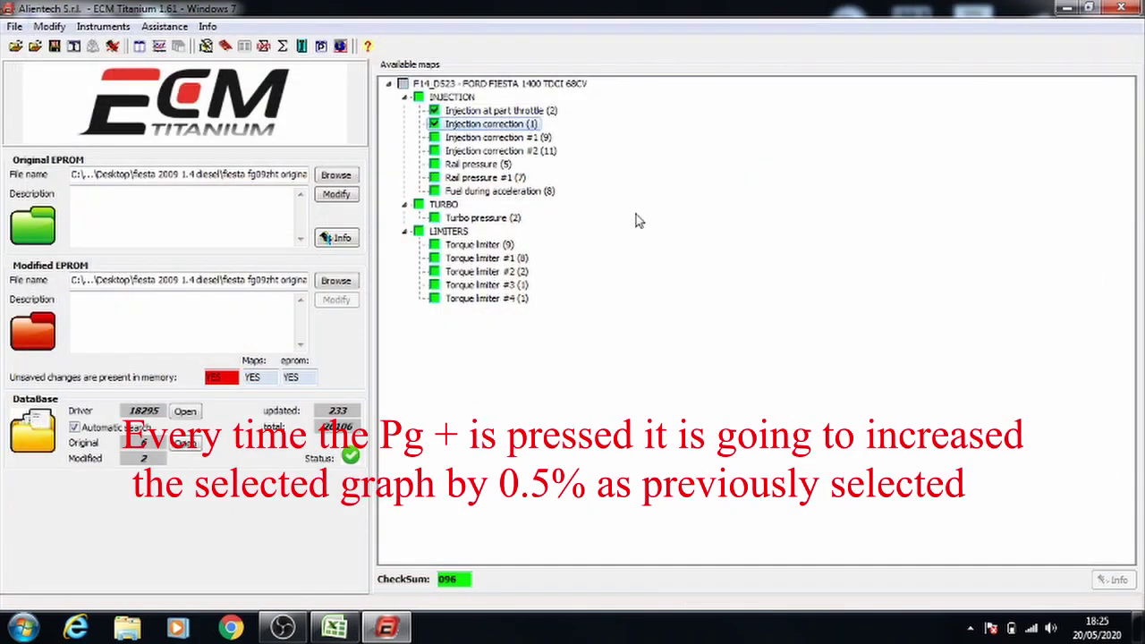
Step: Open the first map of Injection correction #1 and raise the cells from 1000 RPM/load 19 through 4500 RPM/load 100 by 5
double_click(513, 139)
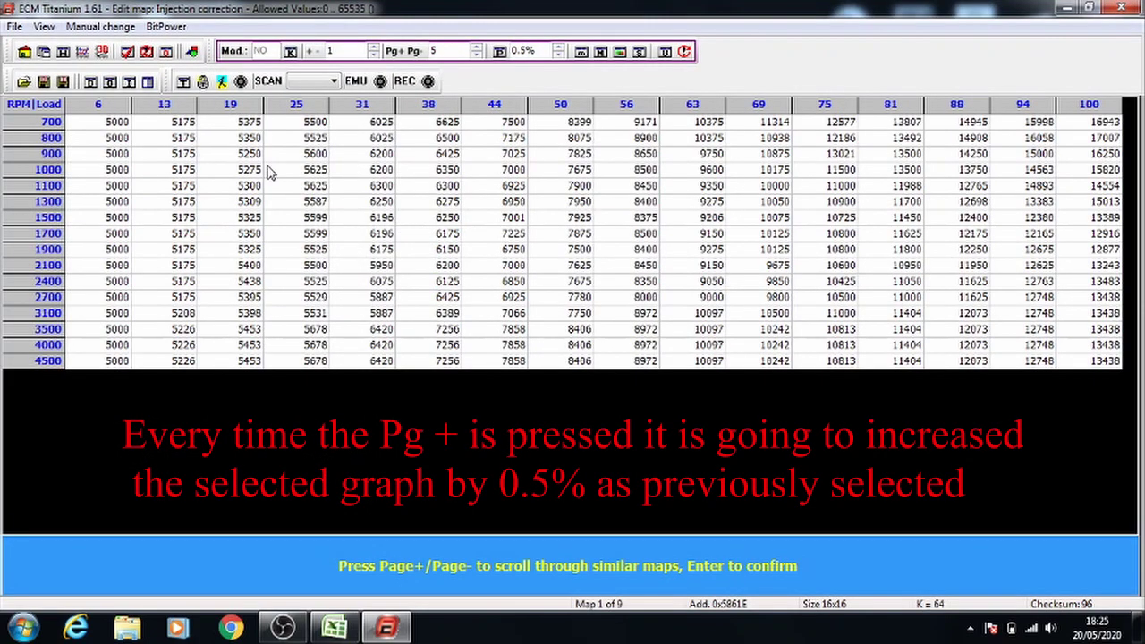
key(Return)
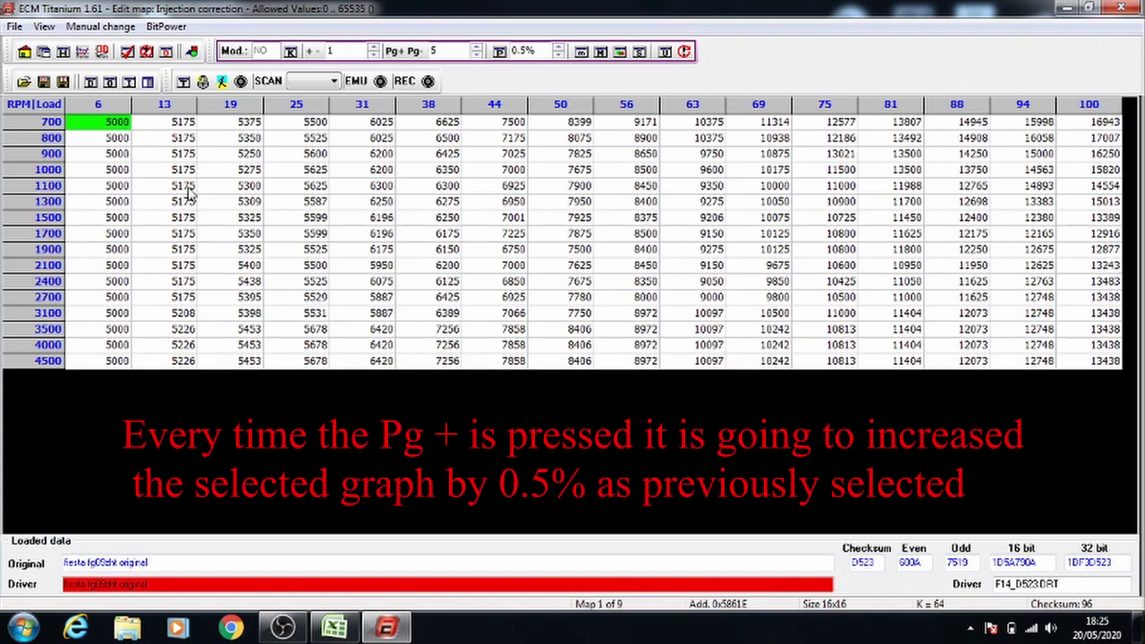
click(246, 186)
drag(243, 171, 984, 365)
drag(1089, 386, 1106, 365)
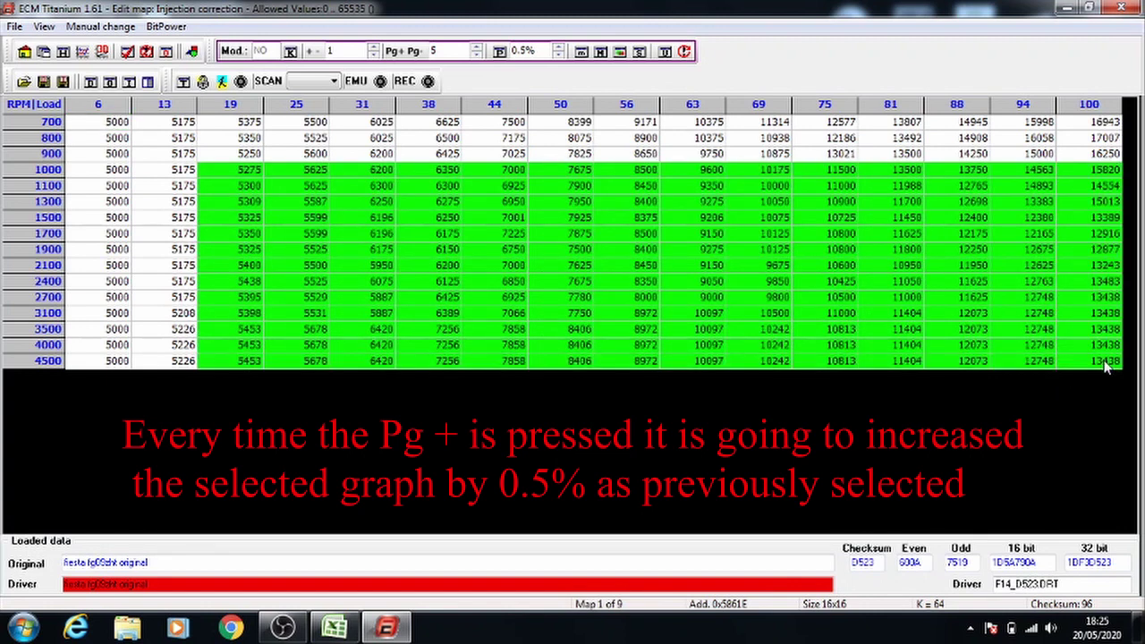
key(Page_Up)
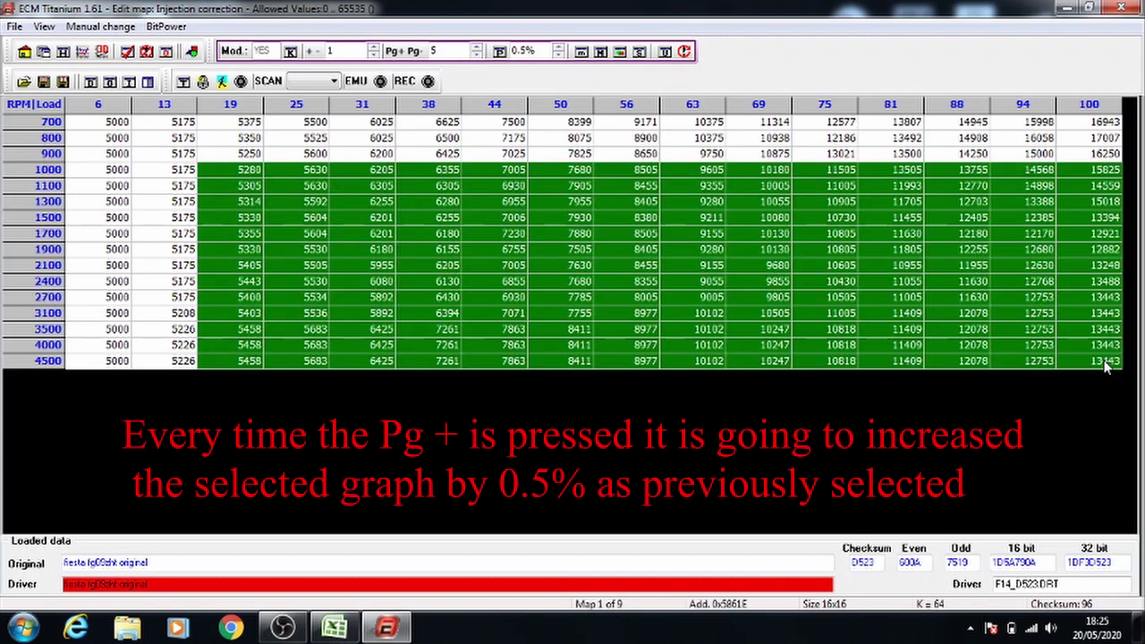
Step: Raise the nested blocks starting at 1100 RPM/load 25 and 1300 RPM/load 31 by 5 each, through the map's last cell
click(313, 186)
drag(313, 186, 890, 361)
drag(1097, 386, 1109, 366)
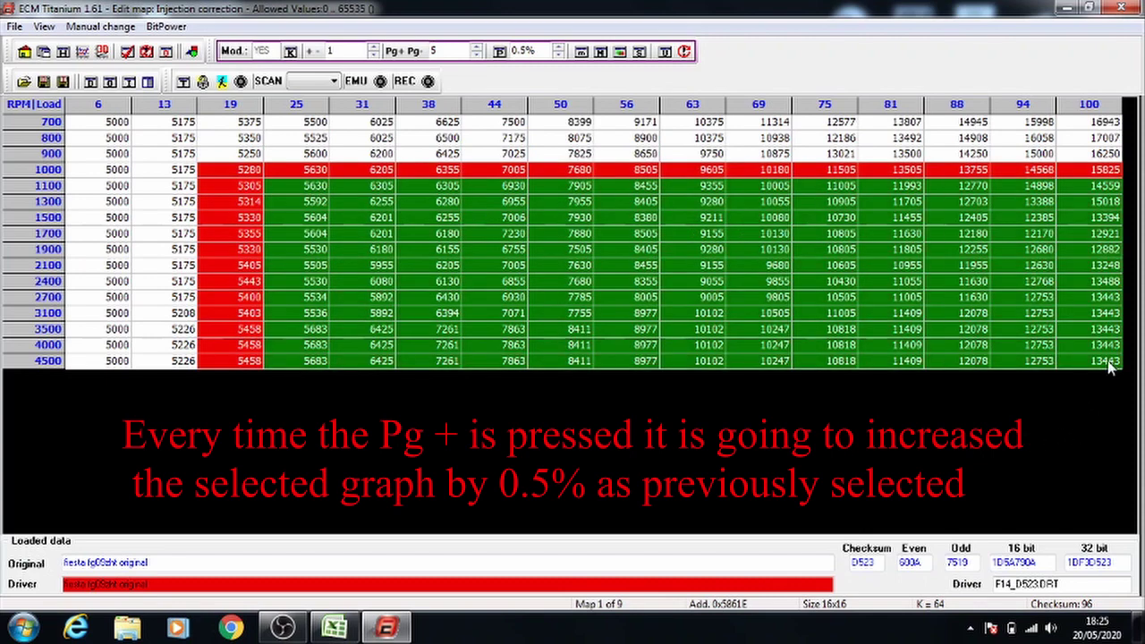
key(Page_Up)
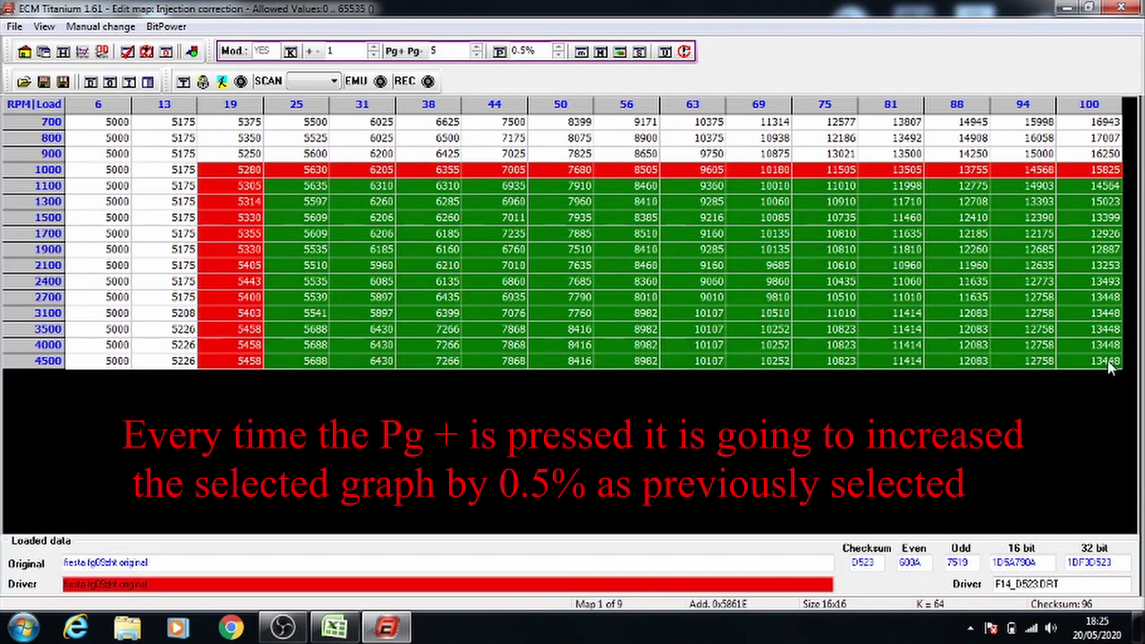
click(370, 203)
drag(370, 207, 1125, 356)
key(Page_Up)
Step: Raise the nested blocks starting at 1500 RPM/load 38 and 1700 RPM/load 44 by 5 each, through the map's last cell
click(417, 221)
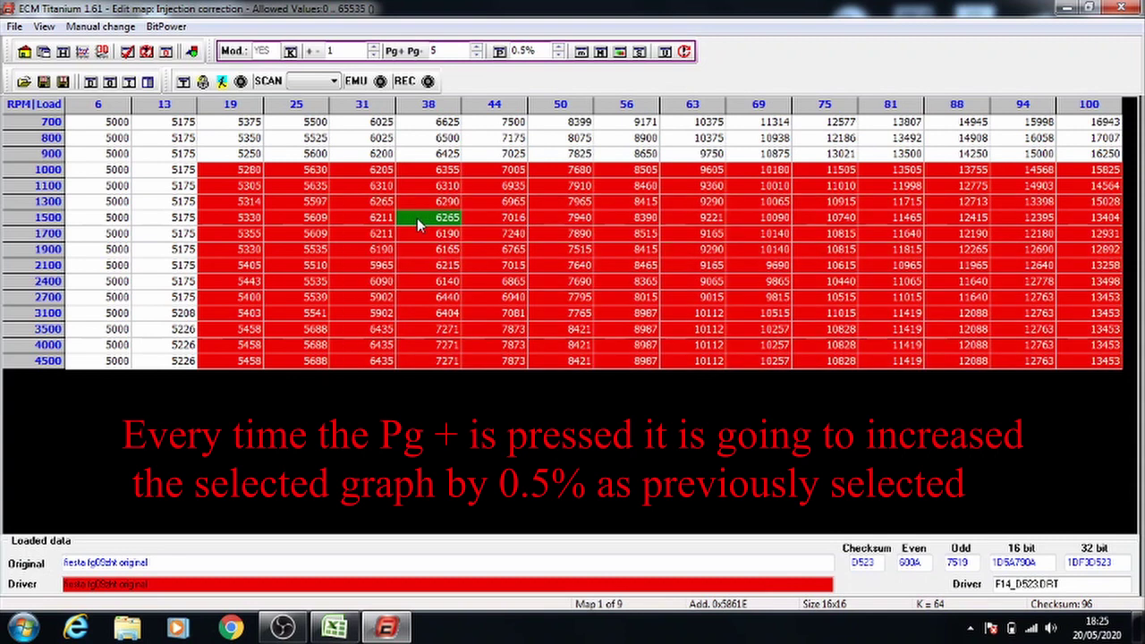
drag(417, 223, 1134, 362)
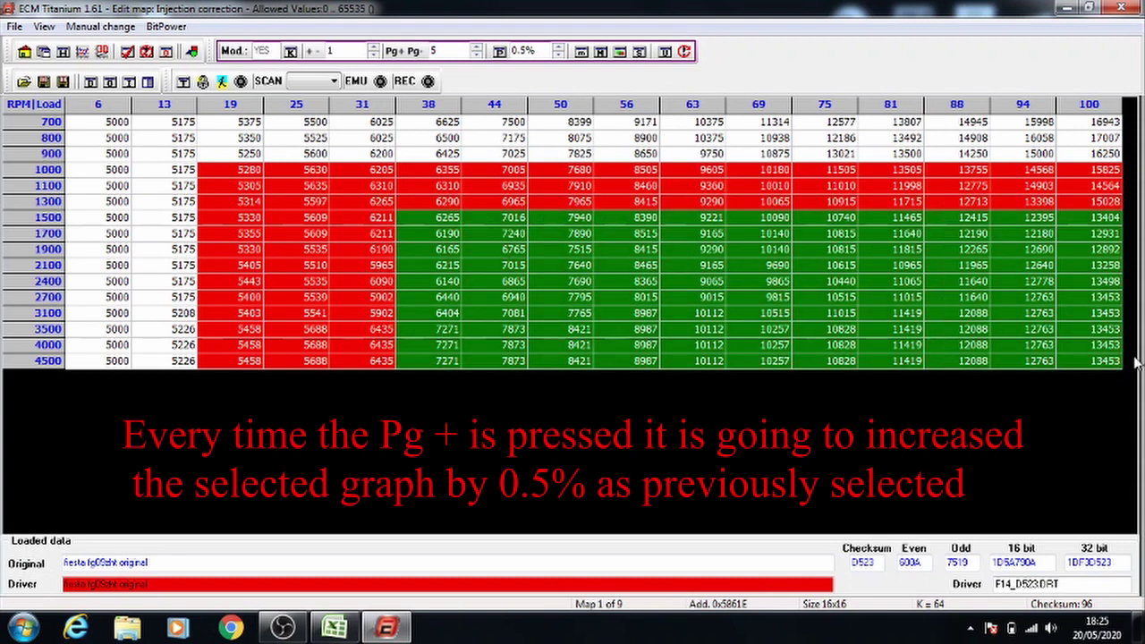
key(Page_Up)
drag(494, 235, 1018, 357)
drag(1107, 382, 1111, 376)
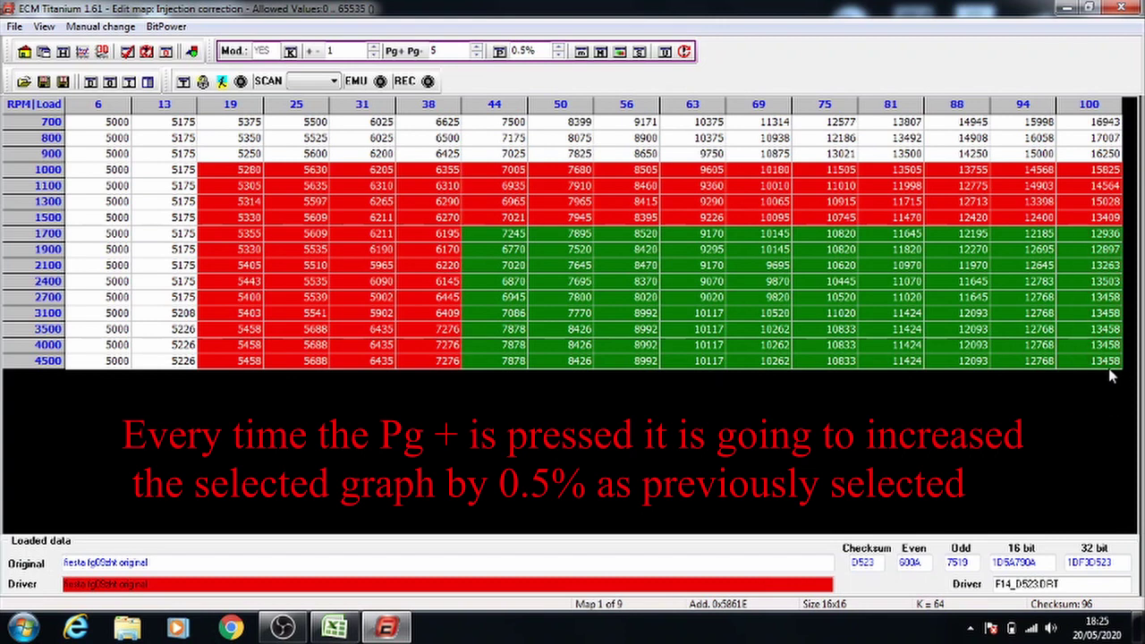
key(Page_Up)
Step: Raise the nested blocks starting at 1900 RPM/load 50 and 2100 RPM/load 56 by 5 each, through the map's last cell
drag(567, 252, 1099, 383)
key(Page_Up)
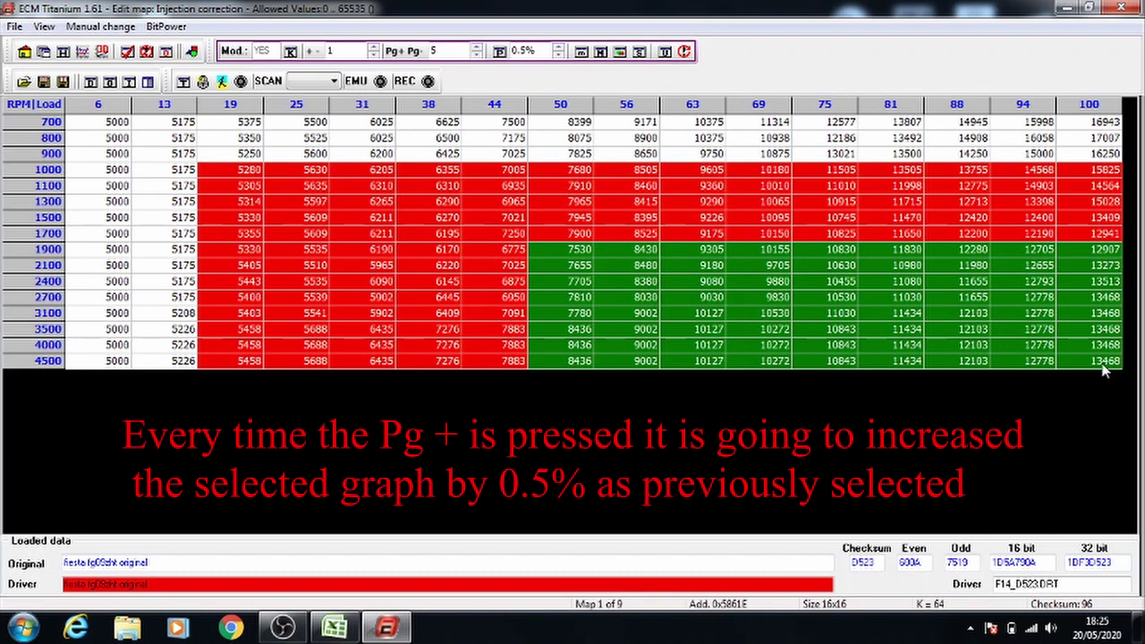
click(631, 272)
drag(632, 279, 1101, 370)
key(Page_Up)
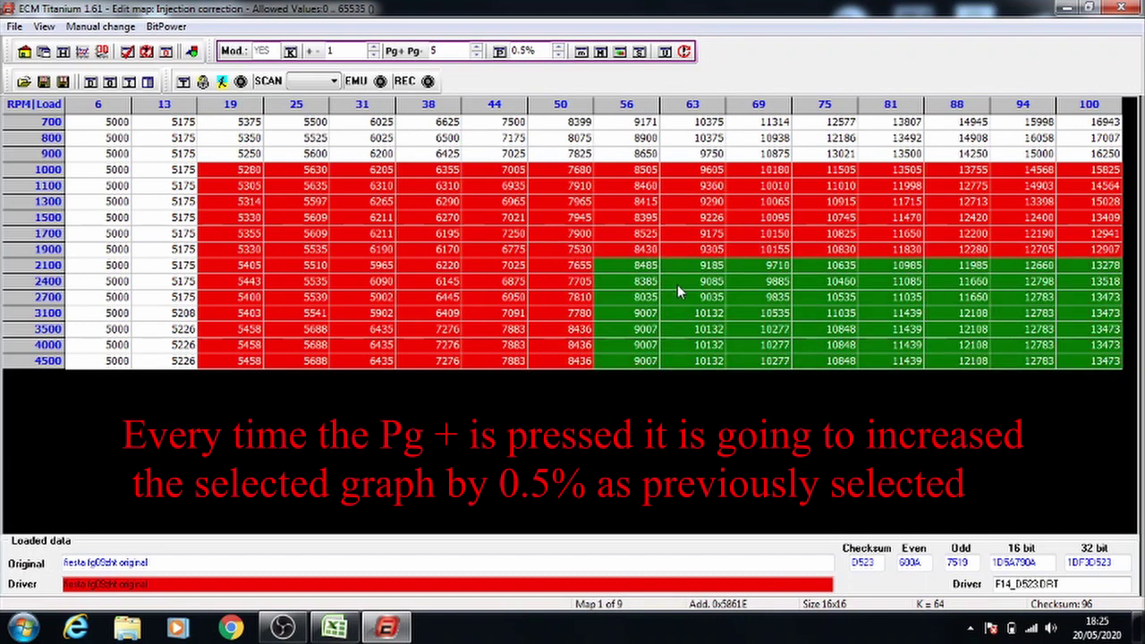
Step: Raise the nested blocks starting at 2400 RPM/load 63 and 2700 RPM/load 69 by 5 each, through the map's last cell
drag(677, 285, 1092, 360)
key(Page_Up)
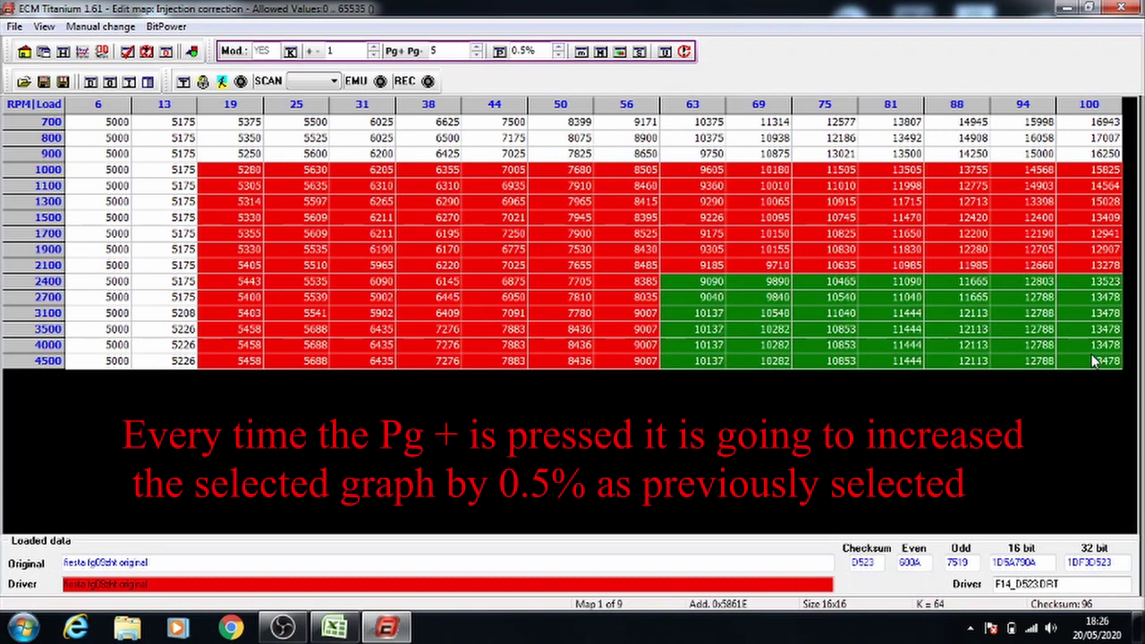
drag(771, 298, 1074, 364)
key(Page_Up)
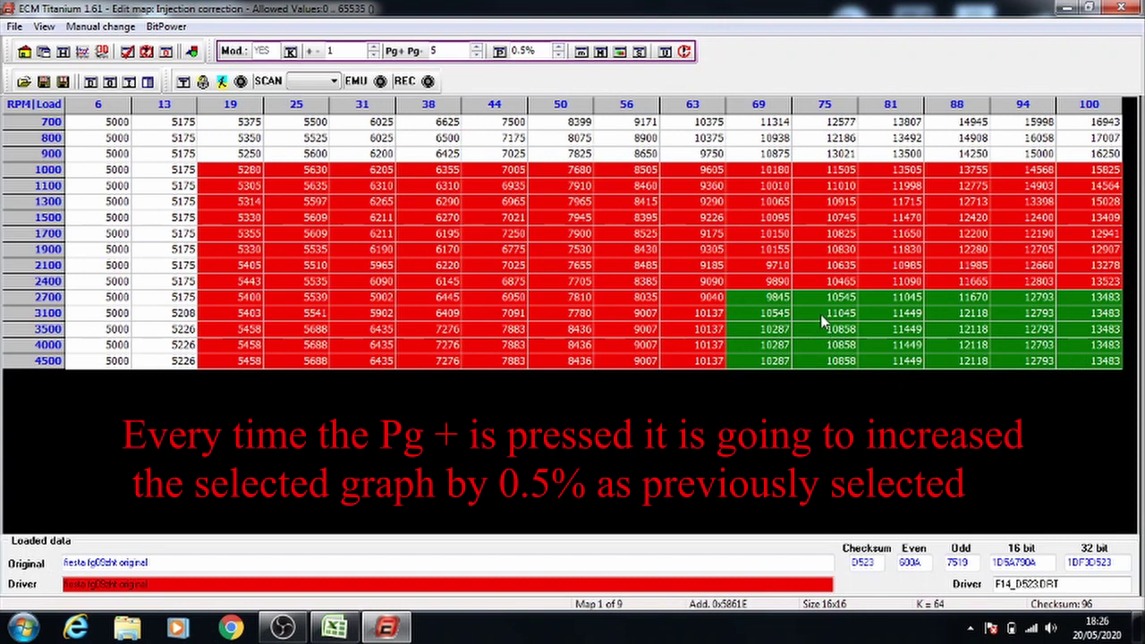
Step: Raise the nested blocks starting at 3100 RPM/load 75, 3500 RPM/load 81 and 4000 RPM/load 88 by 5 each, through the map's last cell
drag(820, 314, 948, 386)
shift+click(1112, 362)
key(Page_Up)
click(903, 331)
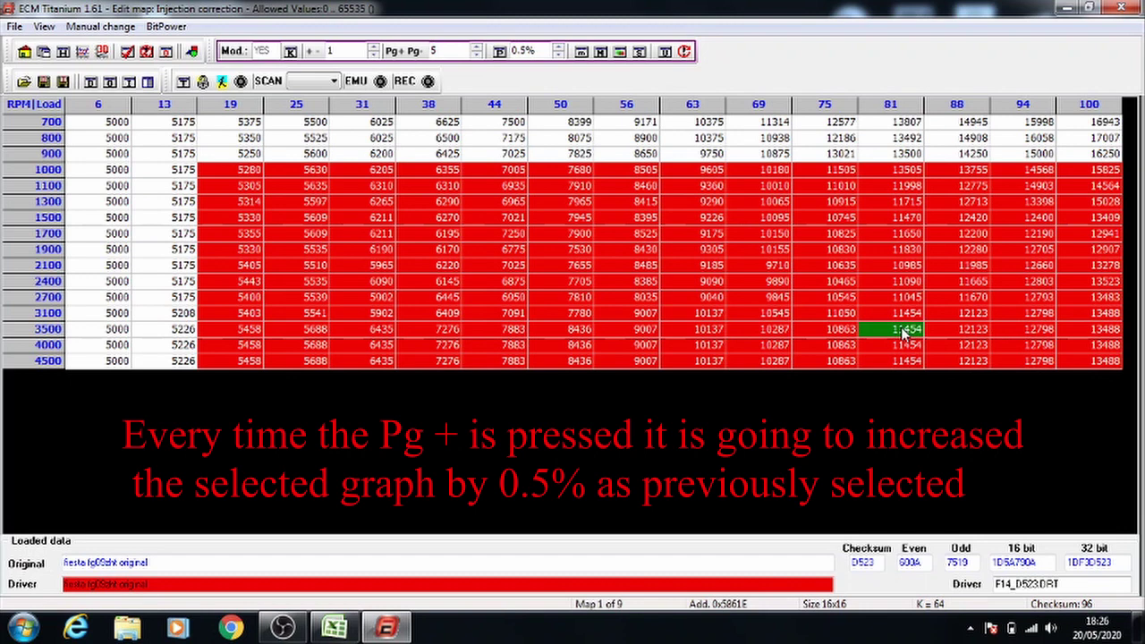
drag(903, 331, 1051, 401)
key(Page_Up)
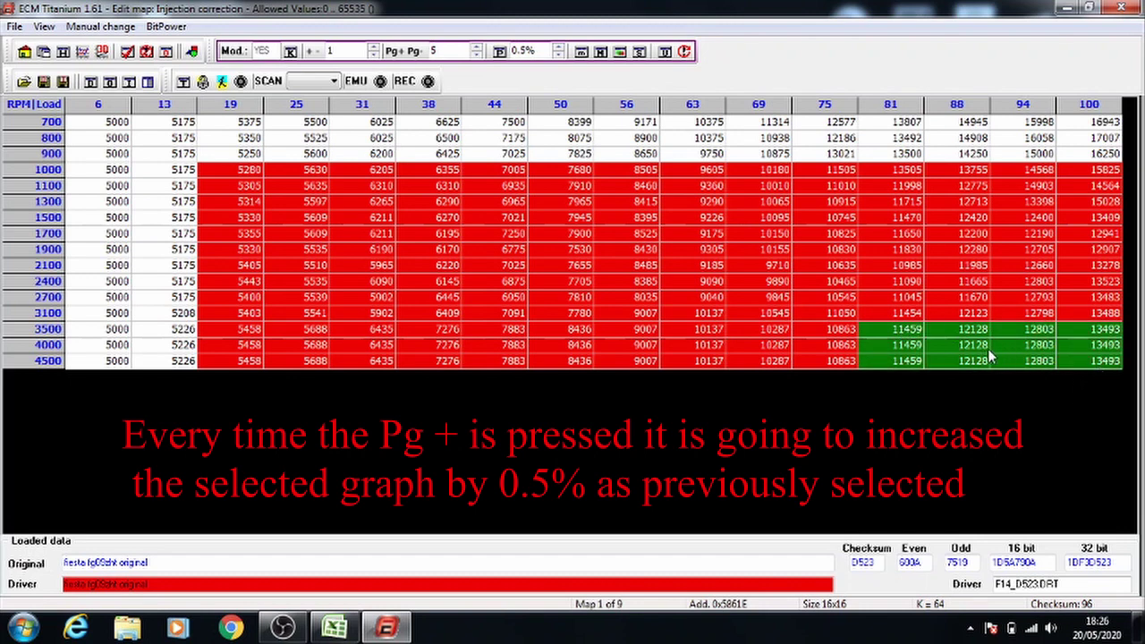
drag(987, 349, 1056, 359)
Step: Close the Injection correction #1 map, saving the changes with the option not to modify similar maps
click(1121, 7)
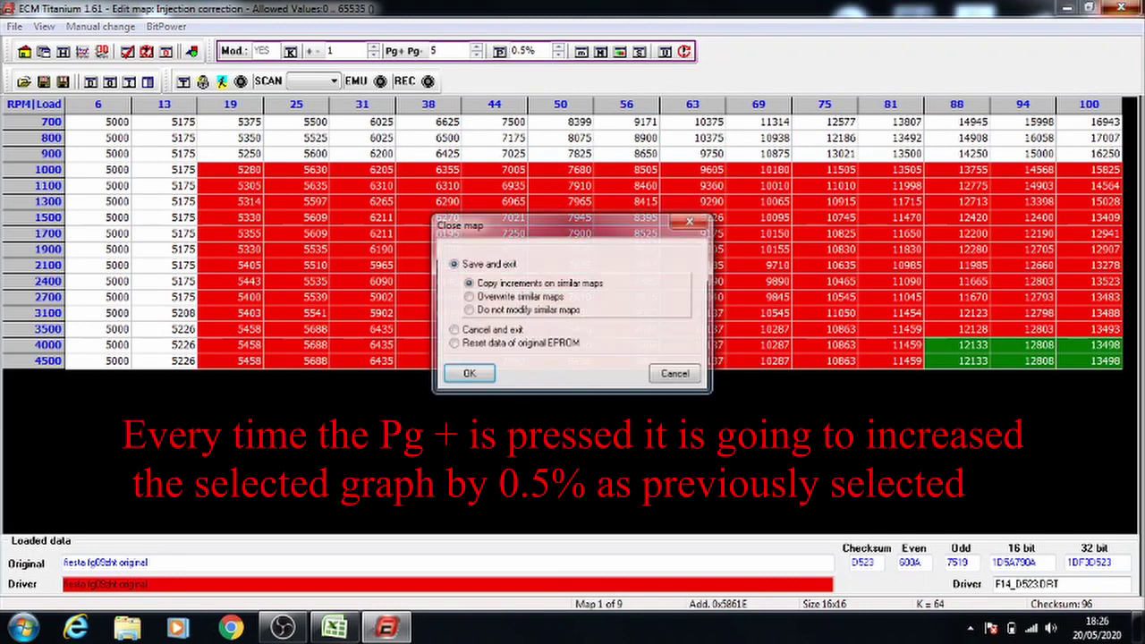
click(503, 310)
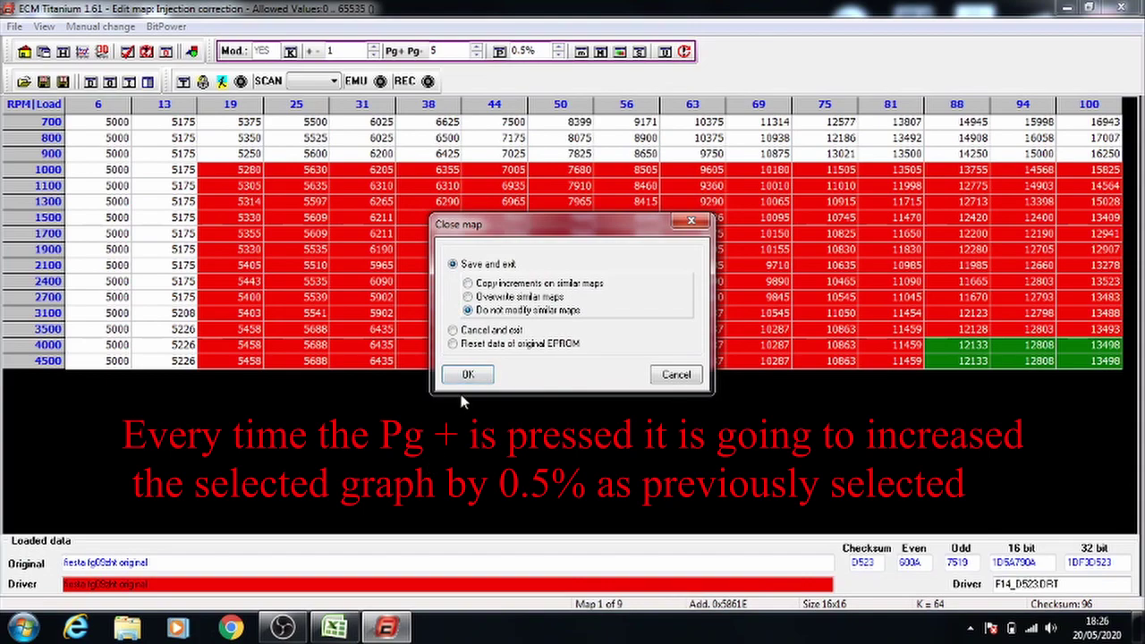
click(467, 373)
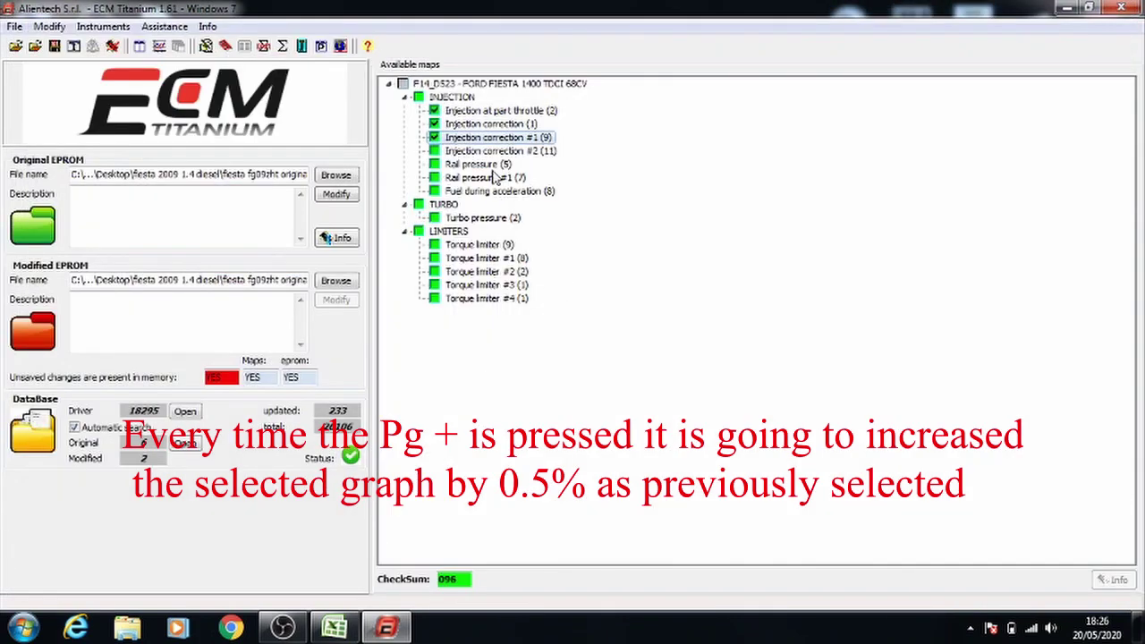
Step: Open Injection correction #2 and raise the nested blocks starting at 1000 RPM/load 19 and 1100 RPM/load 25 by 5 each, through the last cell
double_click(488, 153)
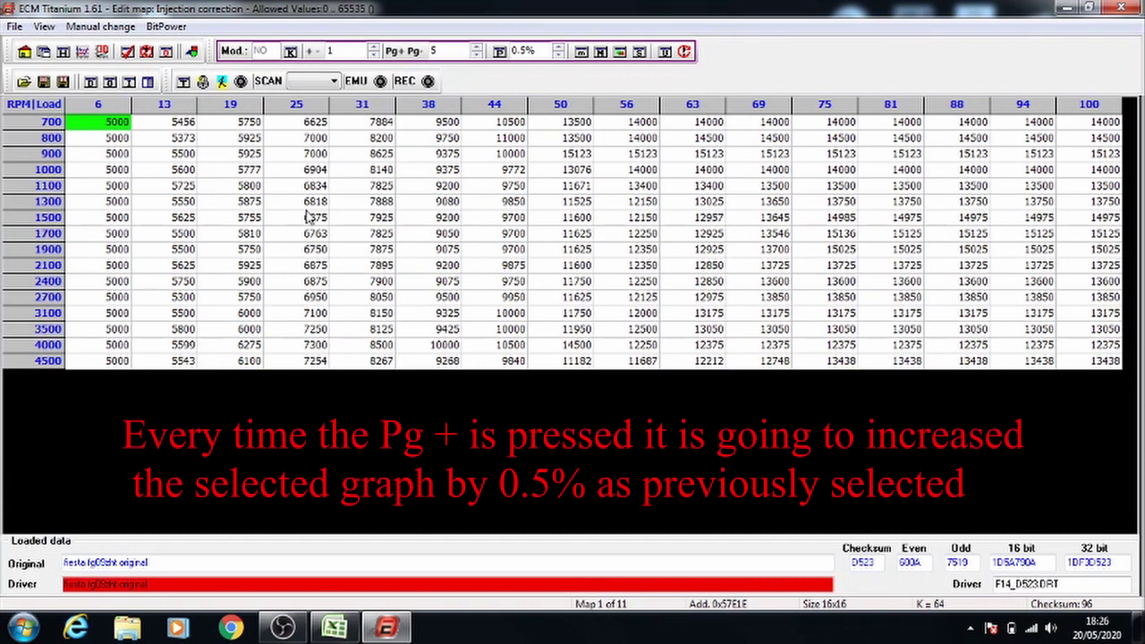
drag(243, 171, 1106, 362)
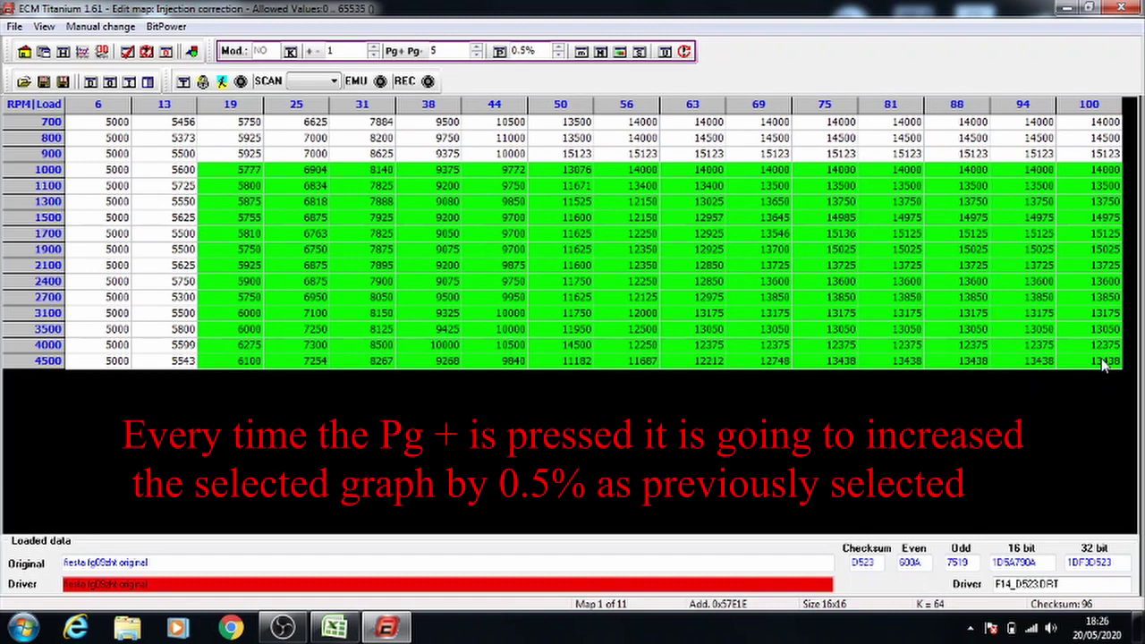
key(Page_Up)
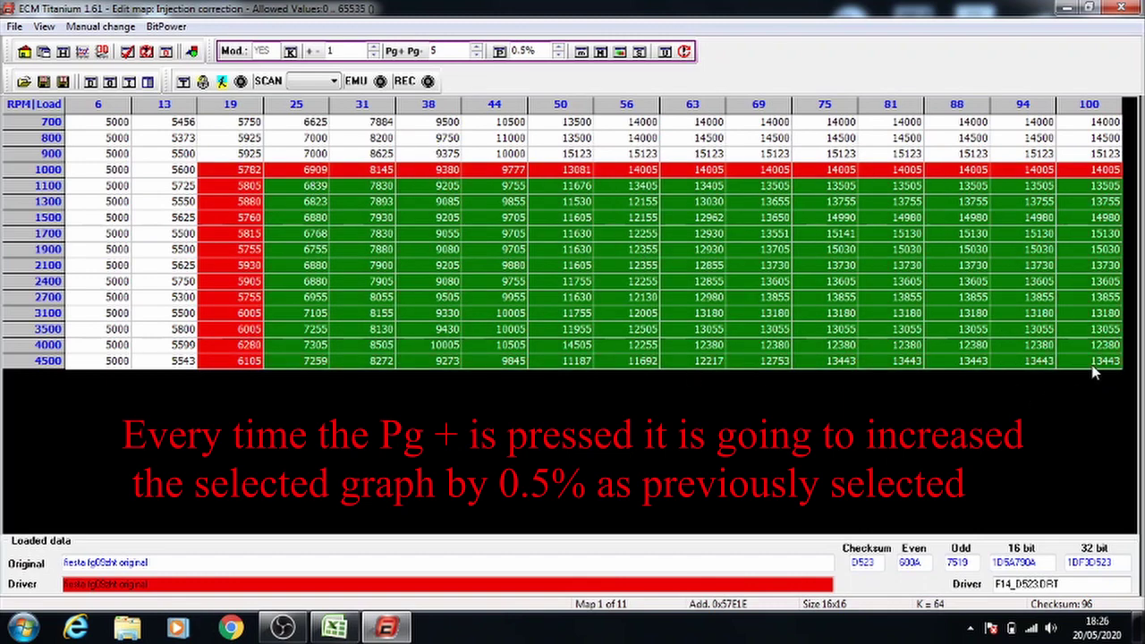
key(Page_Up)
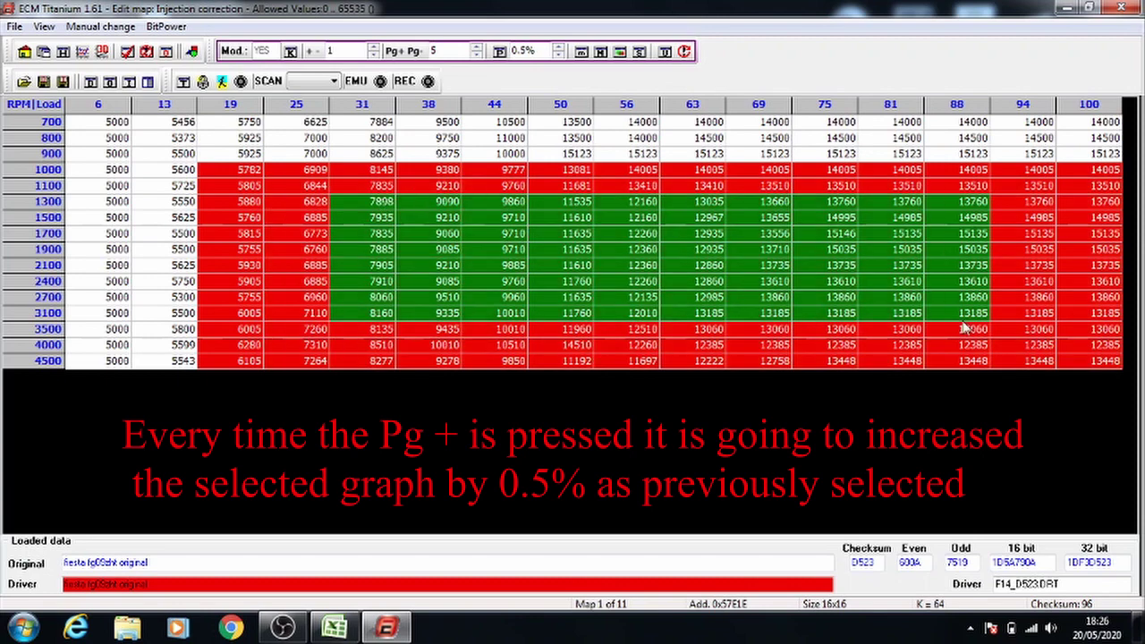
Step: Raise the nested blocks starting at 1300 RPM/load 31 and 1500 RPM/load 38 by 5 each, through the map's last cell
shift+click(1024, 361)
key(Page_Up)
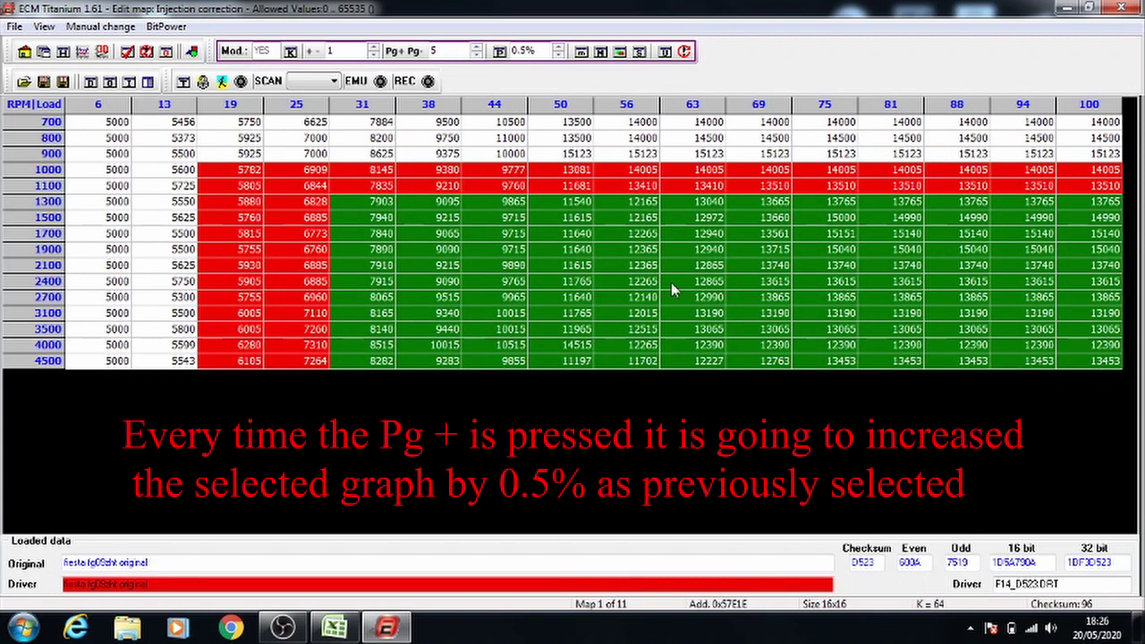
click(448, 217)
drag(447, 218, 1141, 383)
key(Page_Up)
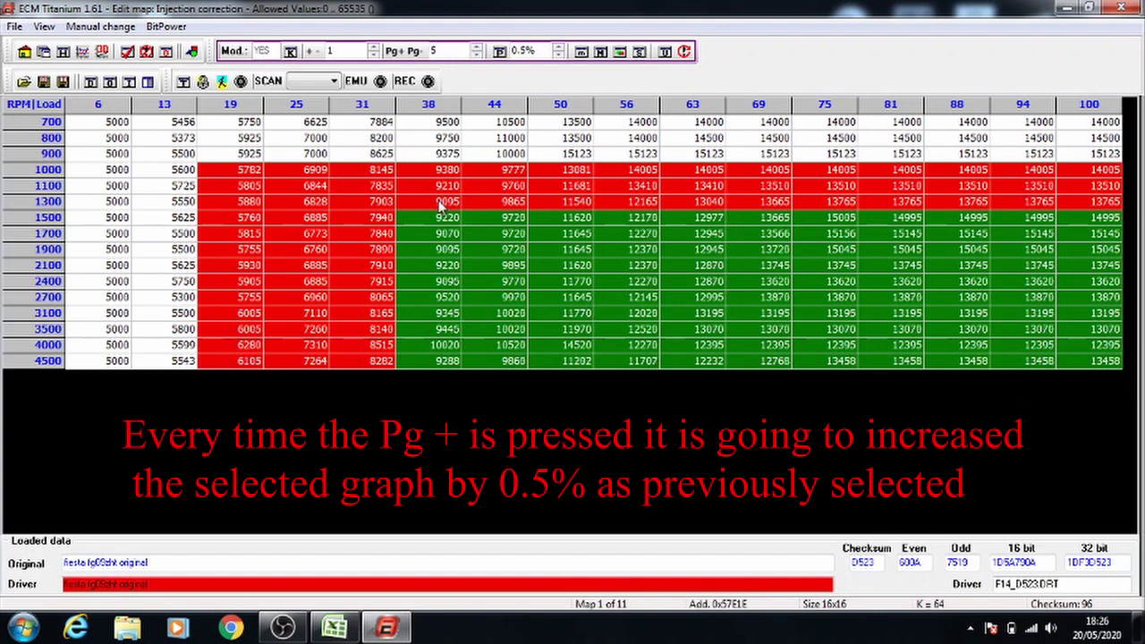
Step: Raise the nested blocks starting at 1700 RPM/load 44 and 1900 RPM/load 50 by 5 each, through the map's last cell
drag(476, 235, 1080, 376)
key(Page_Up)
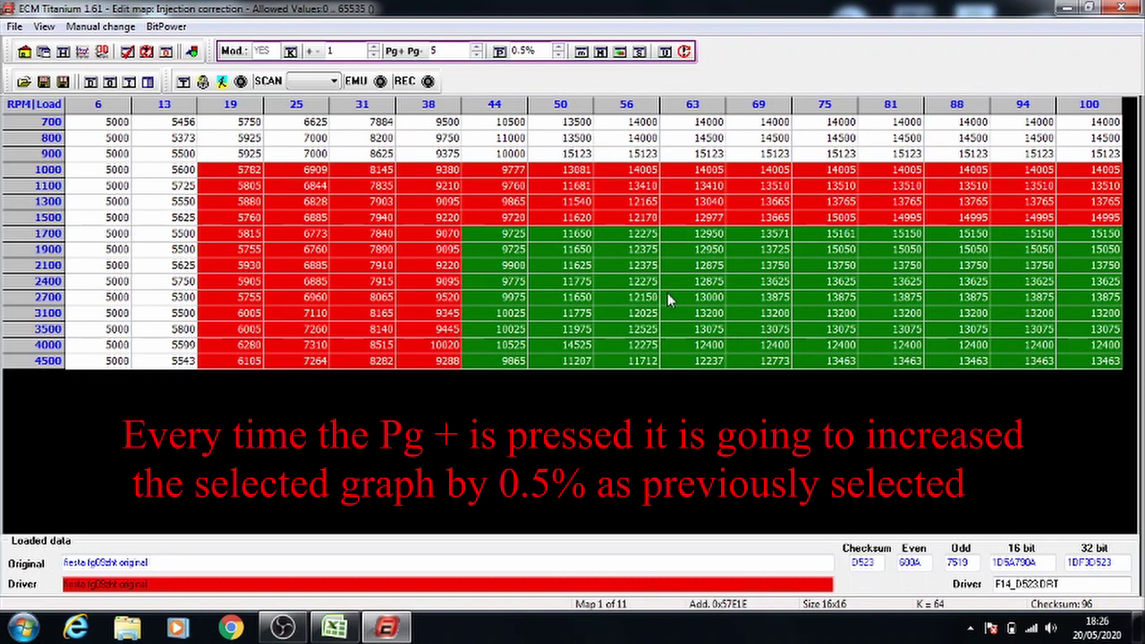
drag(588, 251, 840, 373)
drag(925, 412, 1131, 382)
key(Page_Up)
Step: Raise the nested blocks starting at 2100 RPM/load 56 and 2400 RPM/load 63 by 5 each, through the map's last cell
drag(622, 255, 904, 413)
drag(635, 268, 1101, 382)
key(Page_Up)
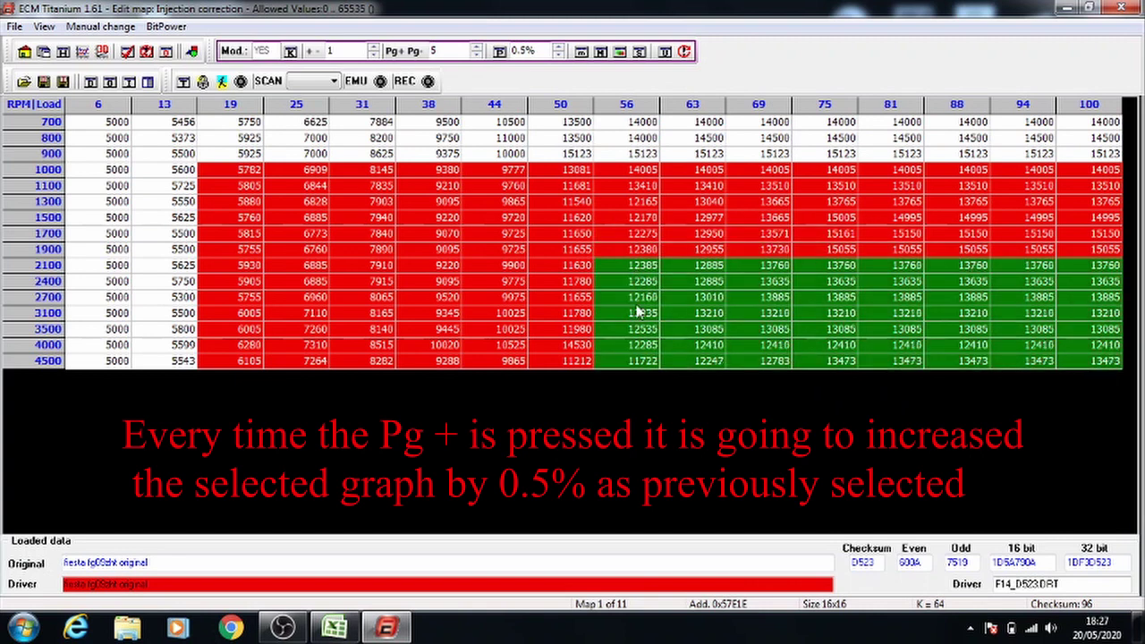
drag(667, 284, 904, 314)
drag(824, 288, 1085, 367)
key(Page_Up)
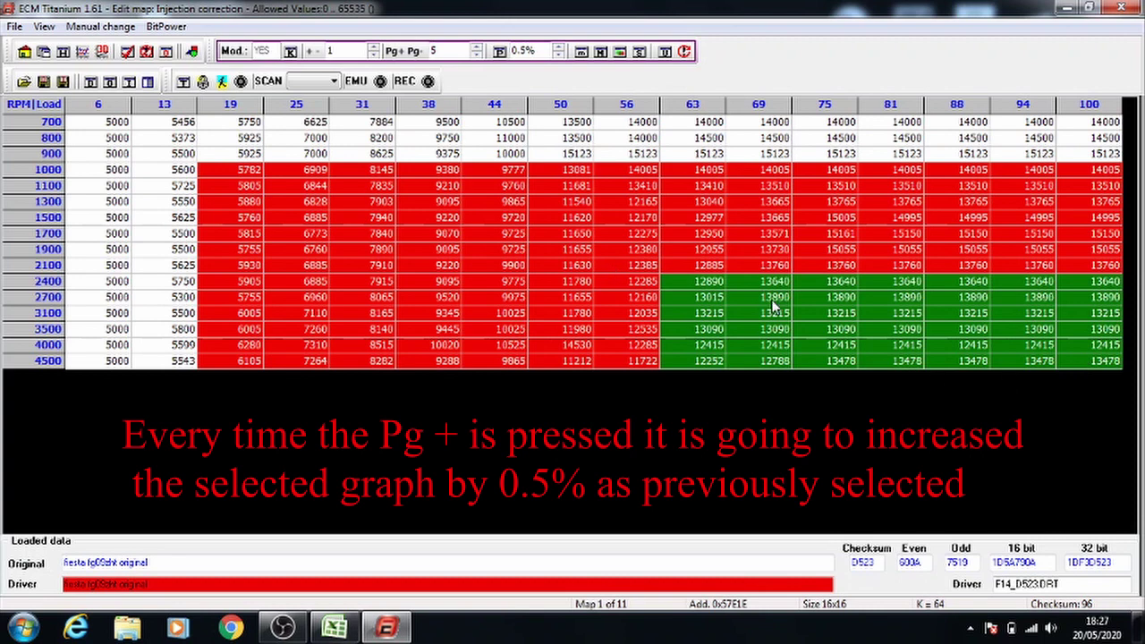
Step: Raise the nested blocks starting at 2700 RPM/load 69 and 3100 RPM/load 75 by 5 each, through the map's last cell
drag(771, 300, 1081, 363)
key(Page_Up)
drag(861, 315, 1142, 439)
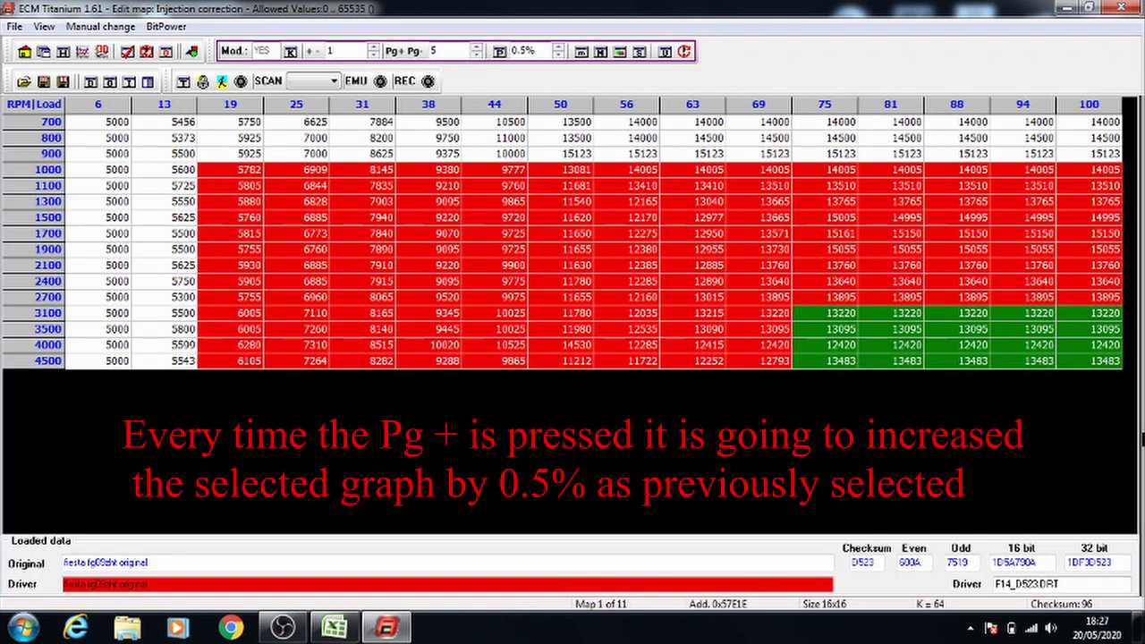
key(Page_Up)
Step: Raise the nested blocks starting at 3500 RPM/load 81 and 4000 RPM/load 88 by 5 each, through the map's last cell
drag(917, 331, 1072, 369)
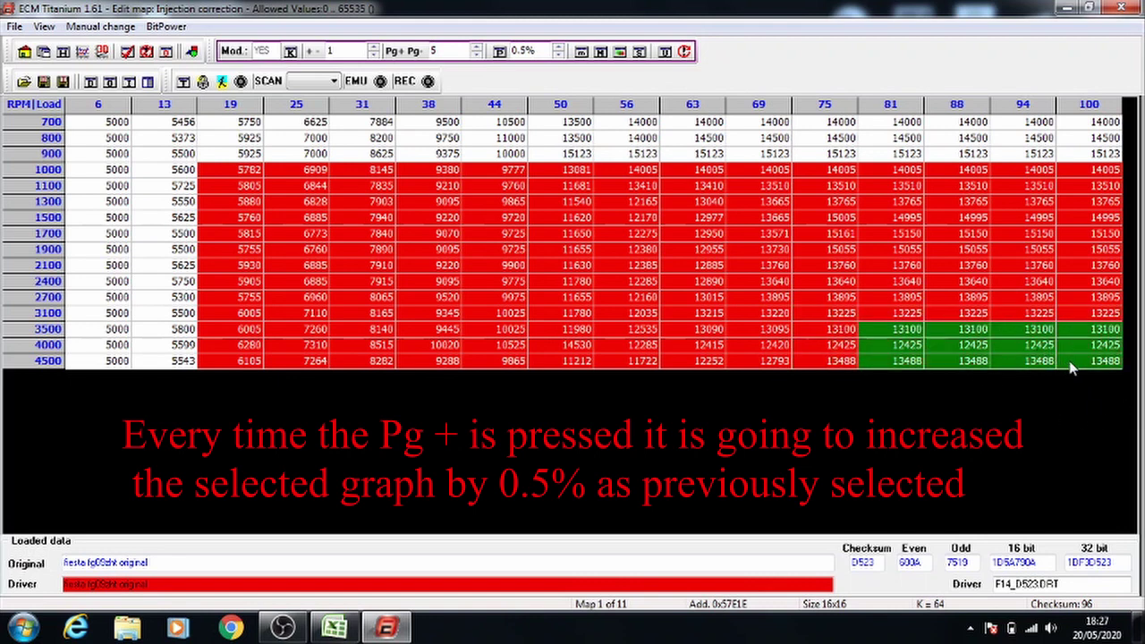
key(Page_Up)
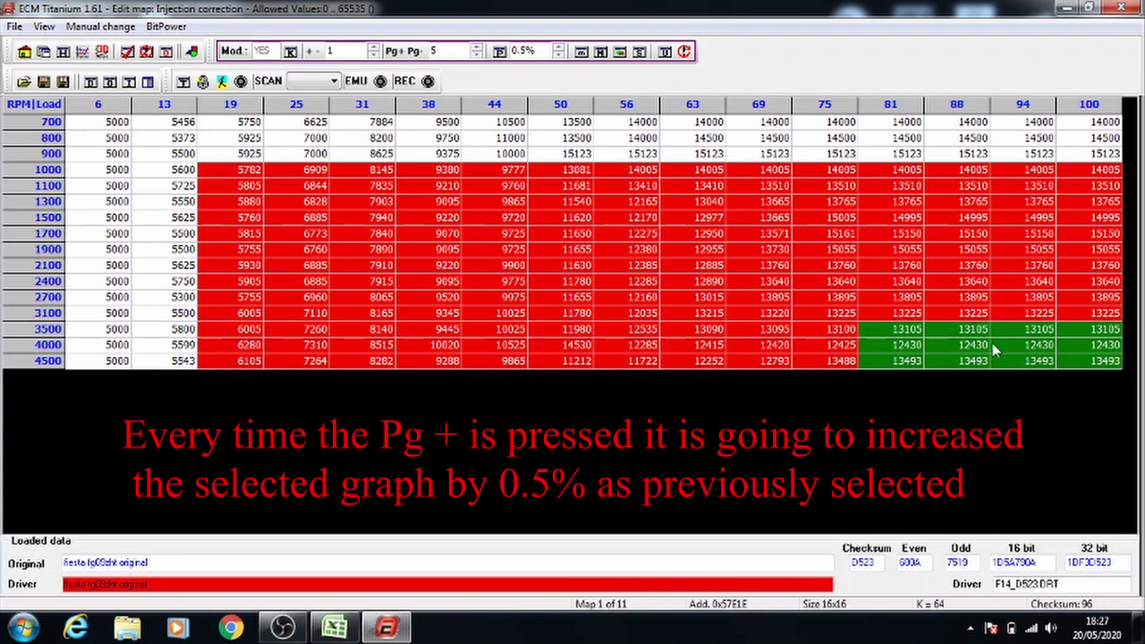
drag(974, 345, 1098, 362)
key(Page_Up)
Step: Close the Injection correction #2 map, saving the changes with the option not to modify similar maps
click(1132, 7)
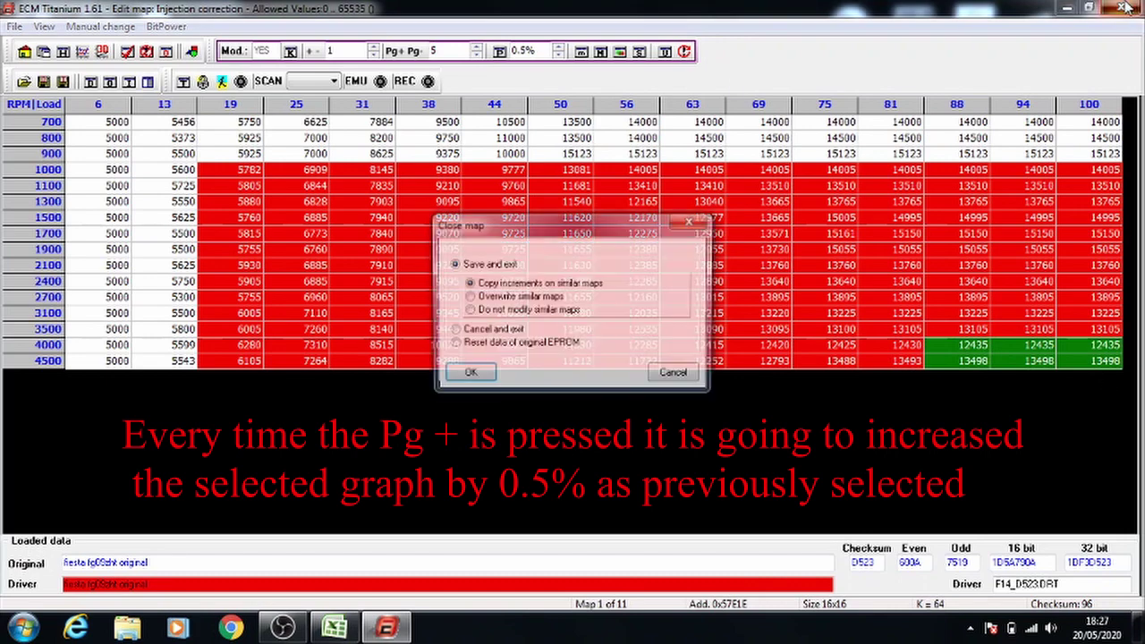
click(482, 313)
key(Return)
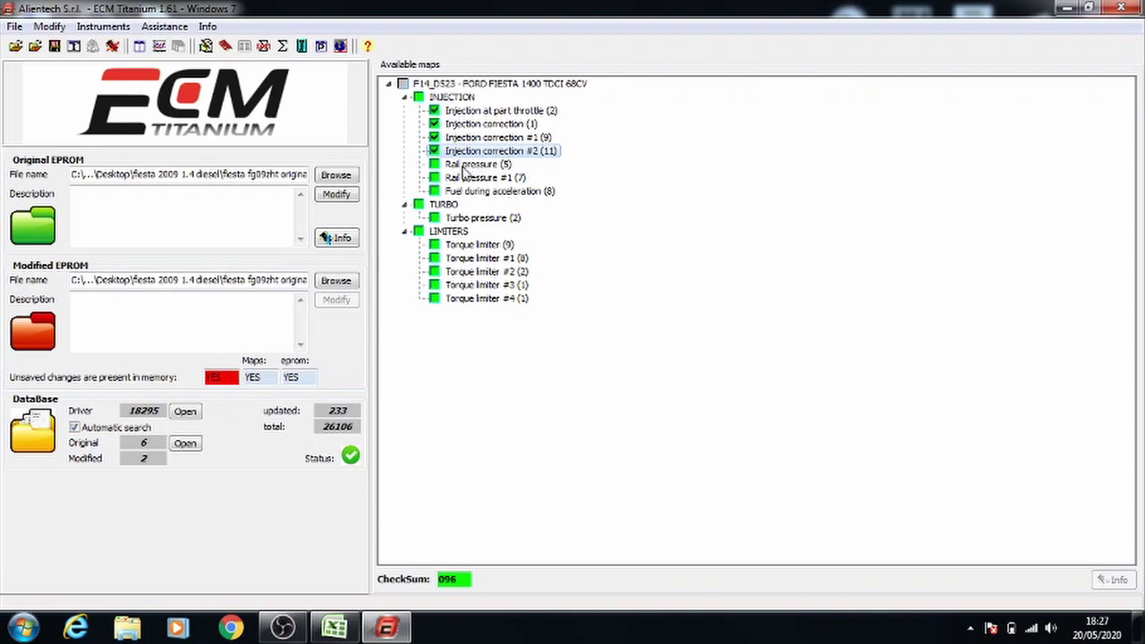
Step: Open the Rail pressure map for editing, checking the stage 1 rail pressure increase in the Excel sheet "remap % stats"
double_click(461, 166)
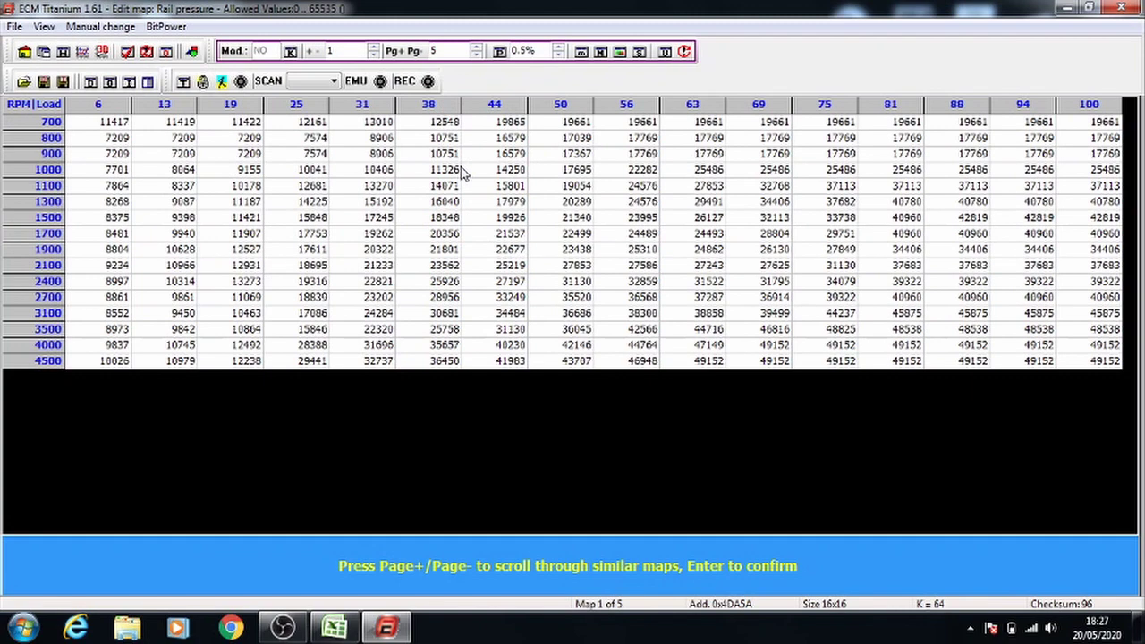
click(358, 625)
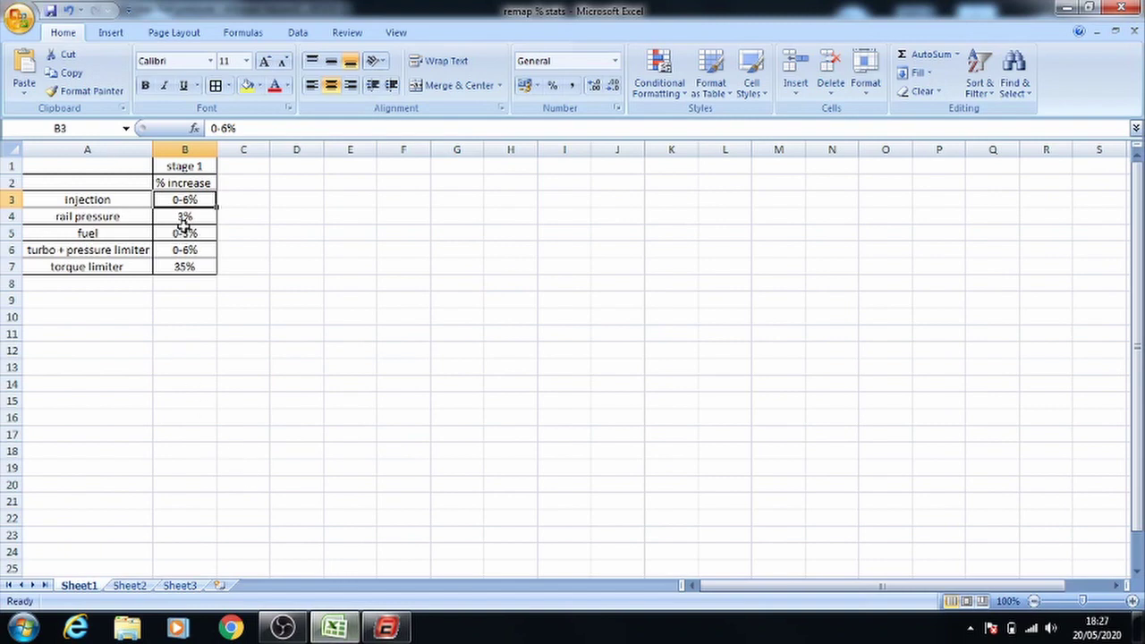
click(184, 218)
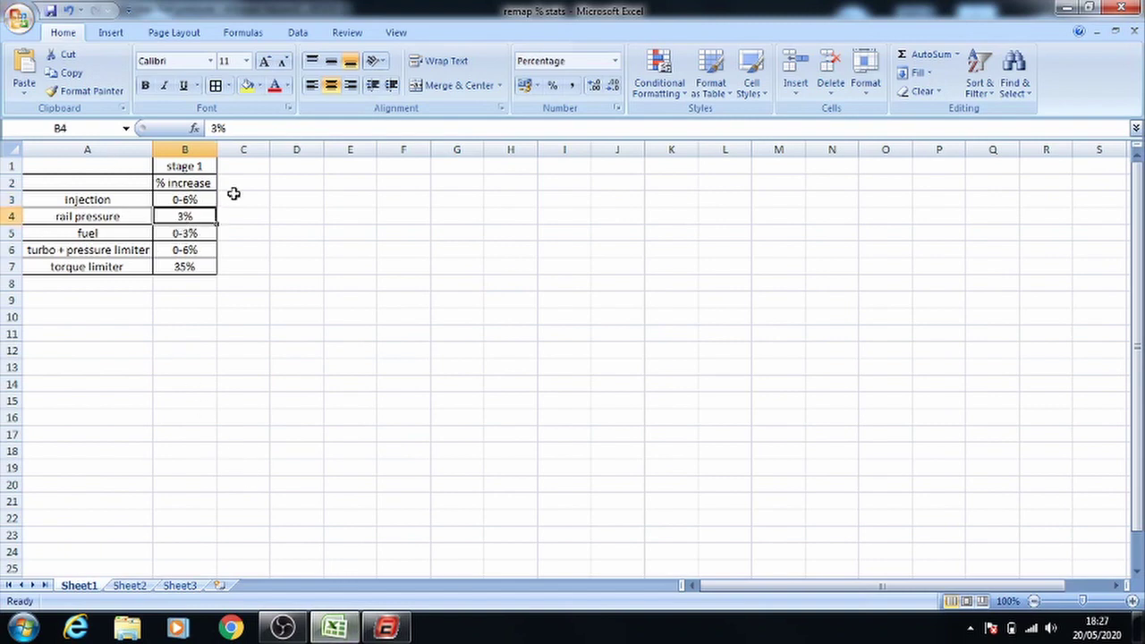
click(1065, 7)
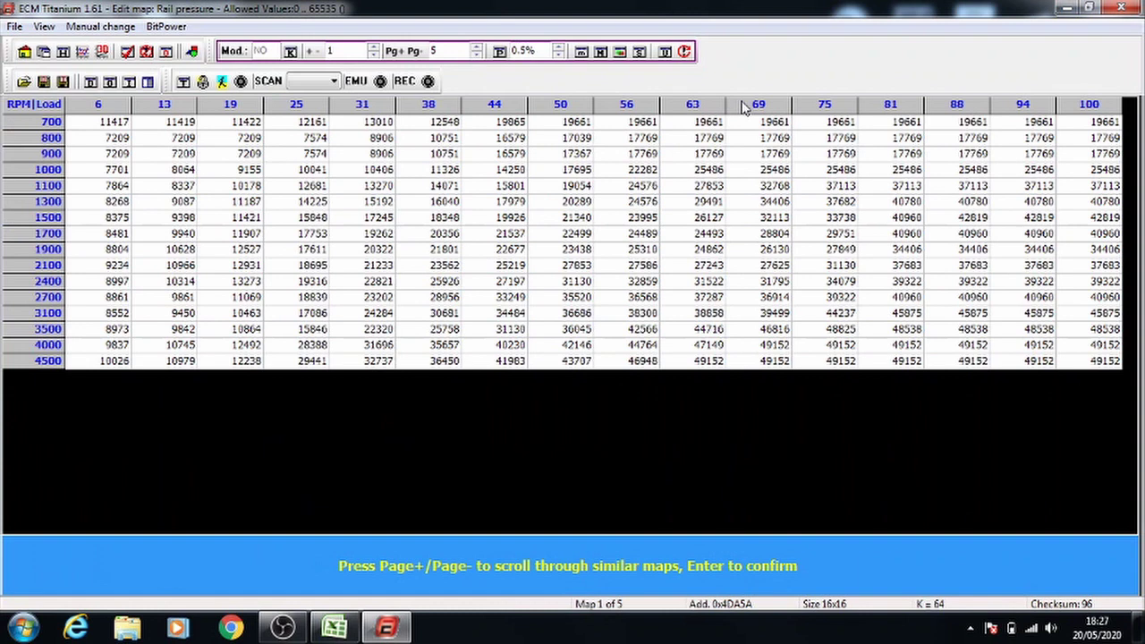
key(Return)
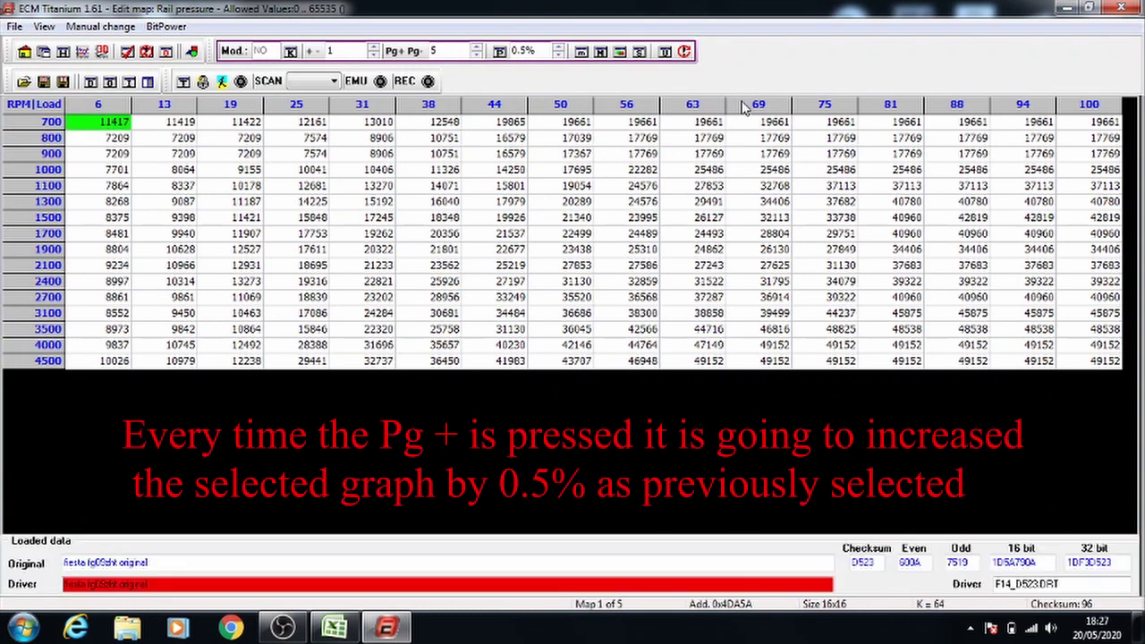
Step: Raise the Rail pressure blocks starting at 1000 RPM/load 19 and 1300 RPM/load 31 by 5 each, through the last cell
click(233, 170)
drag(233, 170, 1087, 375)
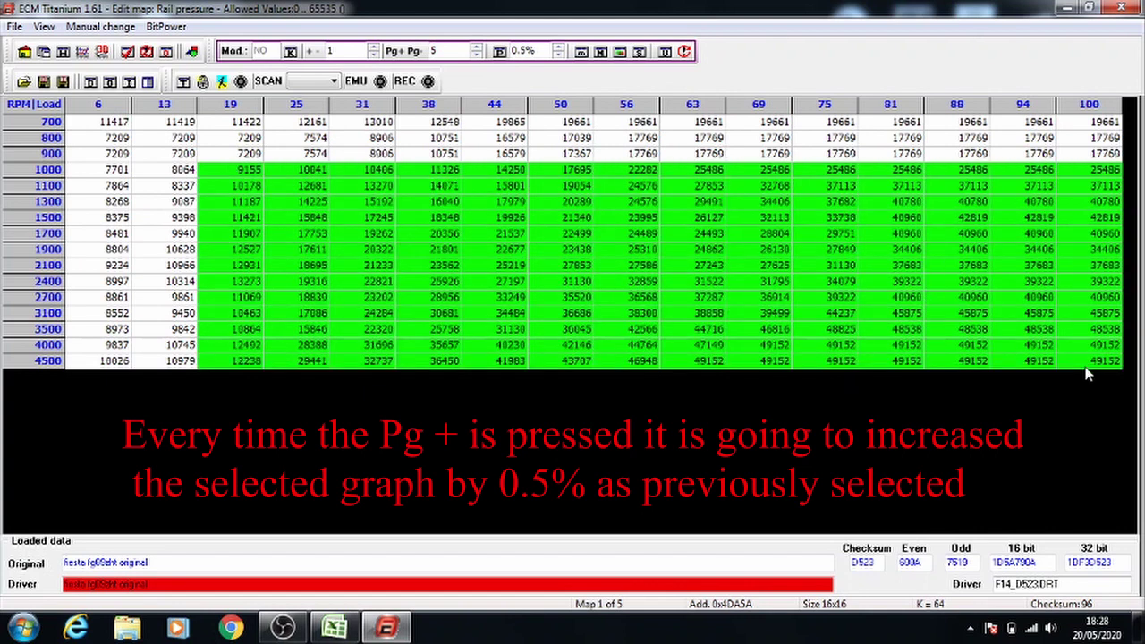
key(Page_Up)
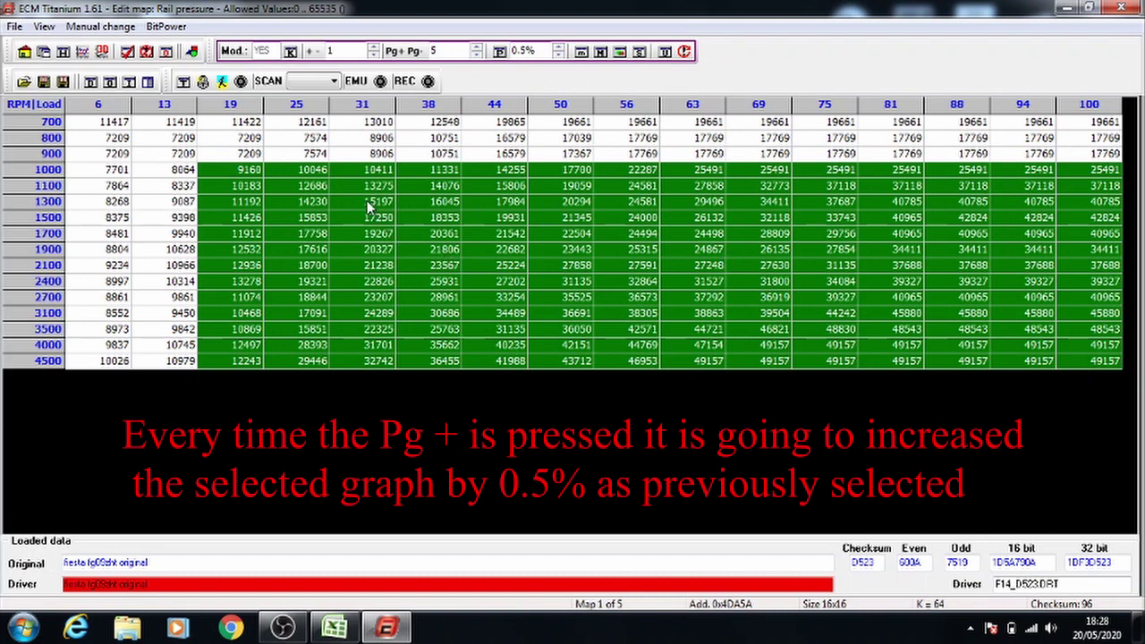
click(367, 204)
drag(366, 204, 1004, 358)
key(Page_Up)
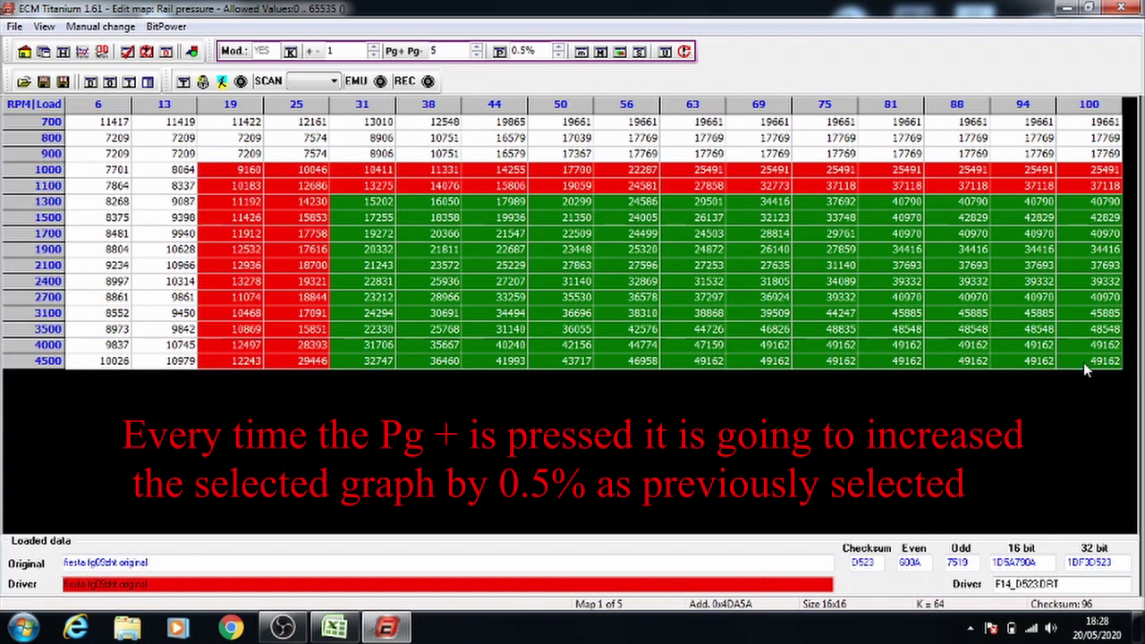
Step: Raise the Rail pressure blocks starting at 1700 RPM/load 44 and 2100 RPM/load 56 by 5 each, through the last cell
drag(515, 238, 952, 349)
key(Page_Up)
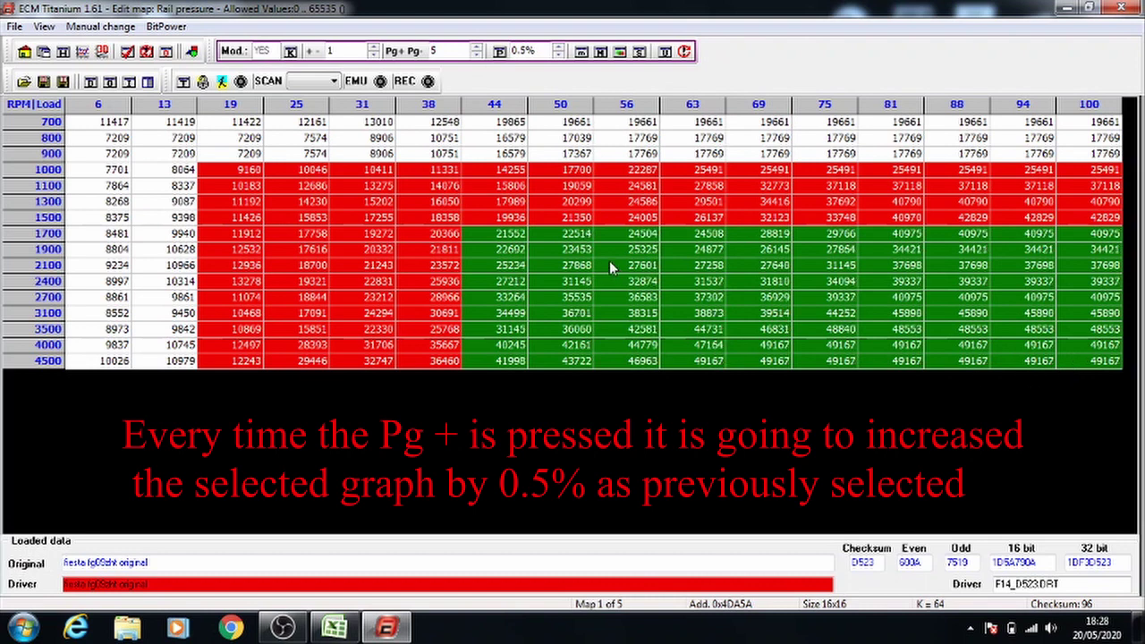
drag(609, 260, 1089, 373)
key(Page_Up)
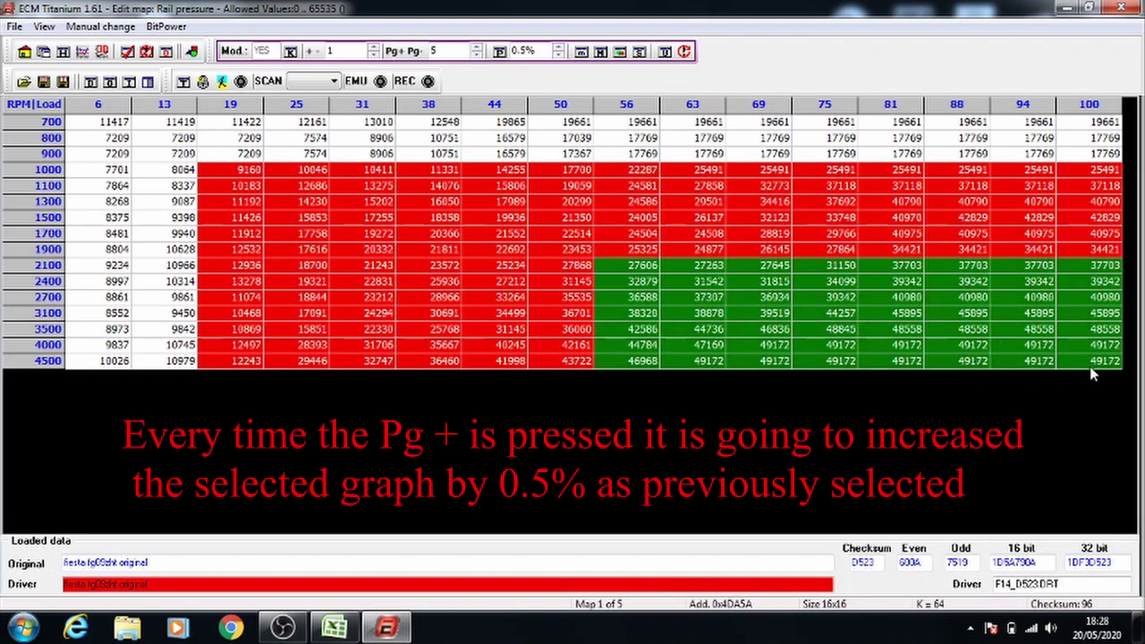
Step: Raise the Rail pressure blocks starting at 2700 RPM/load 69 and 3500 RPM/load 81 by 5 each, through the last cell
click(769, 300)
drag(769, 301, 1080, 370)
key(Page_Up)
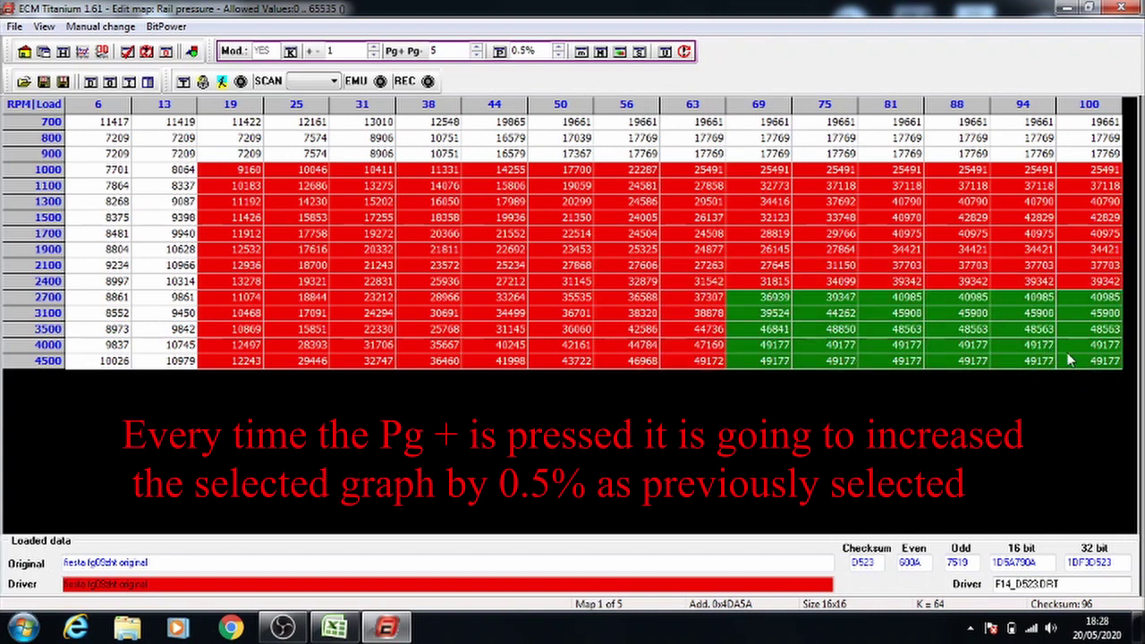
drag(894, 333, 1102, 361)
key(Page_Up)
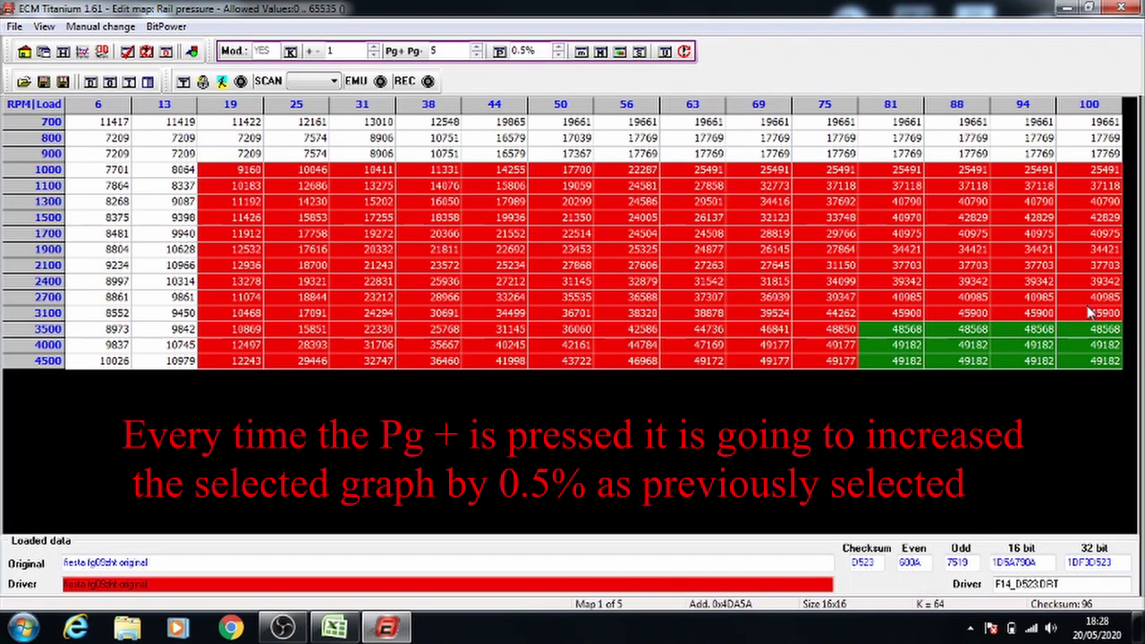
Step: Close the Rail pressure map, saving the changes with the option not to modify similar maps
click(1121, 8)
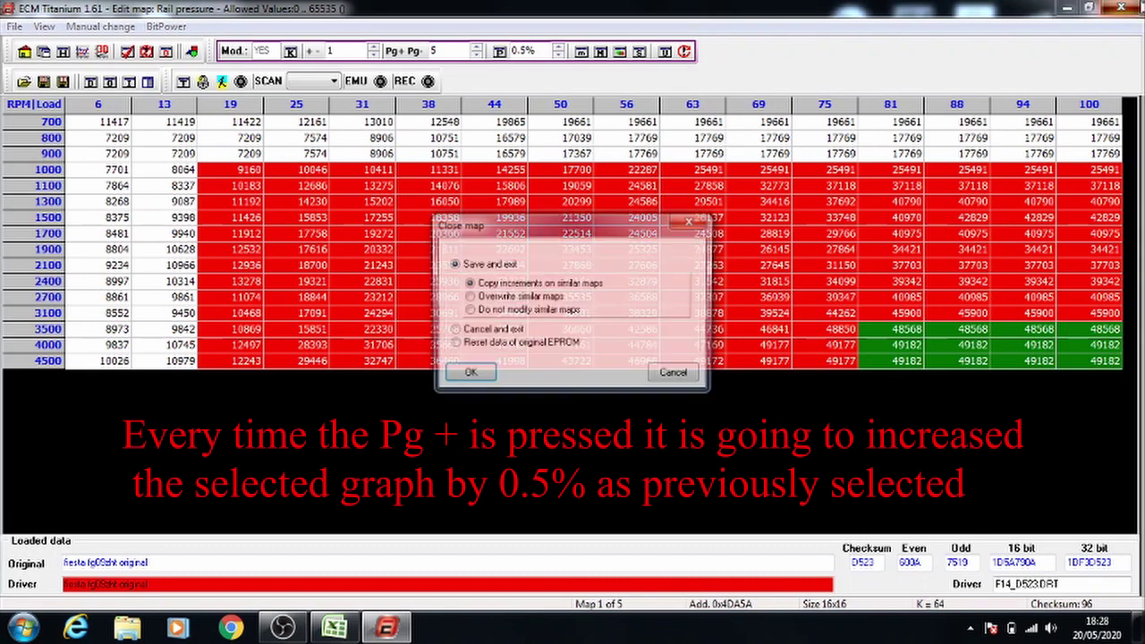
click(516, 311)
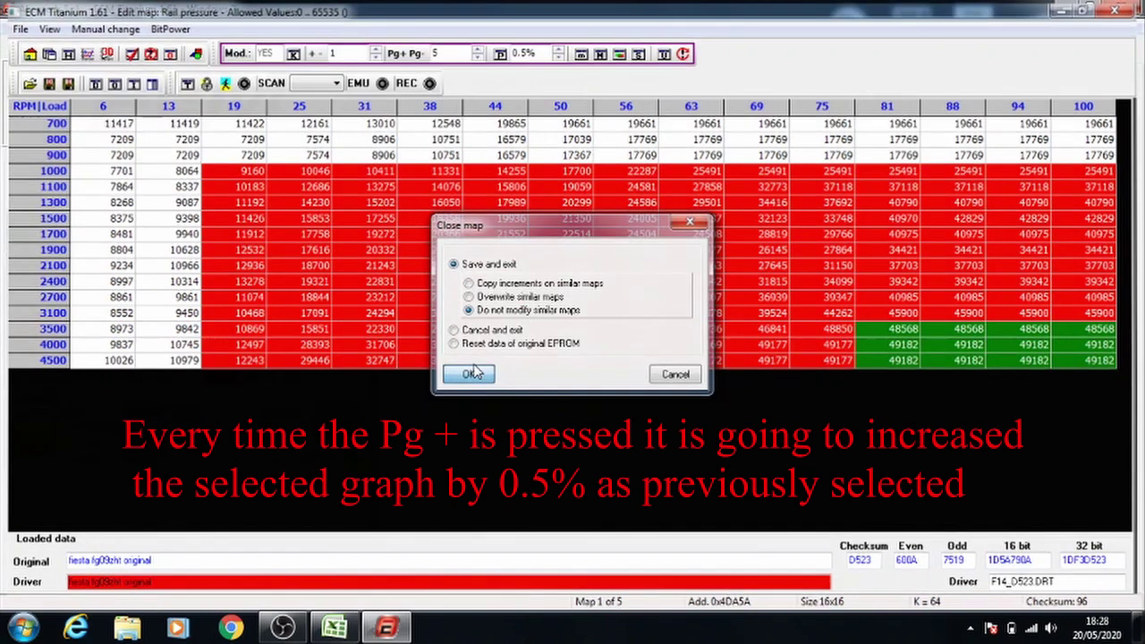
click(472, 374)
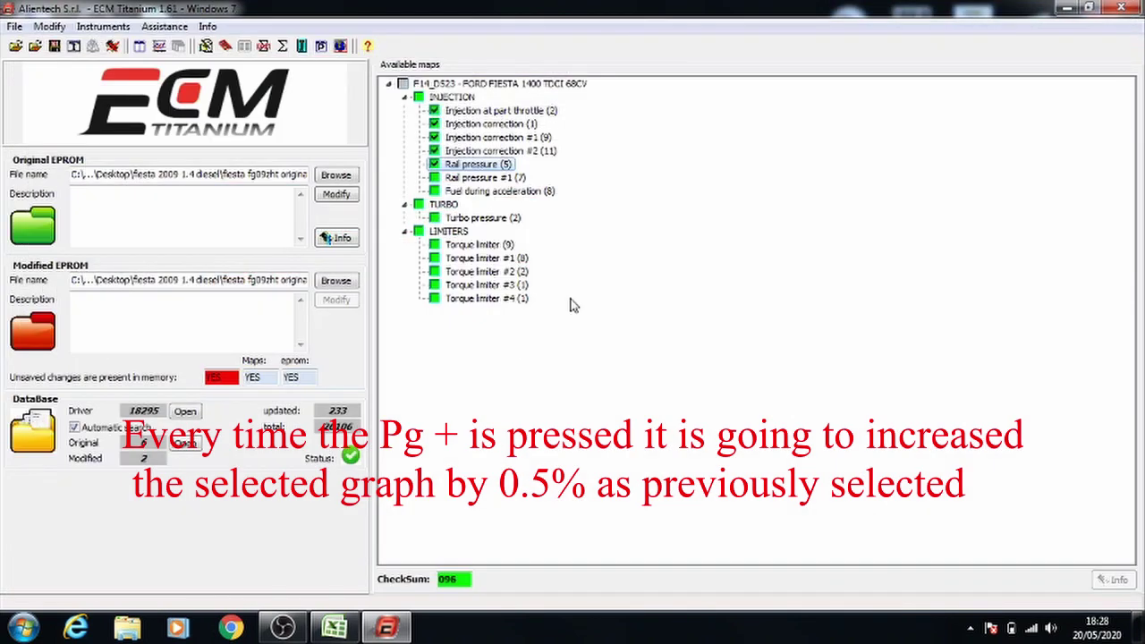
Step: Open Rail pressure #1 and raise the nested blocks starting at 1000 RPM/load 19 and 1300 RPM/load 31 by 5 each, through the last cell
double_click(487, 179)
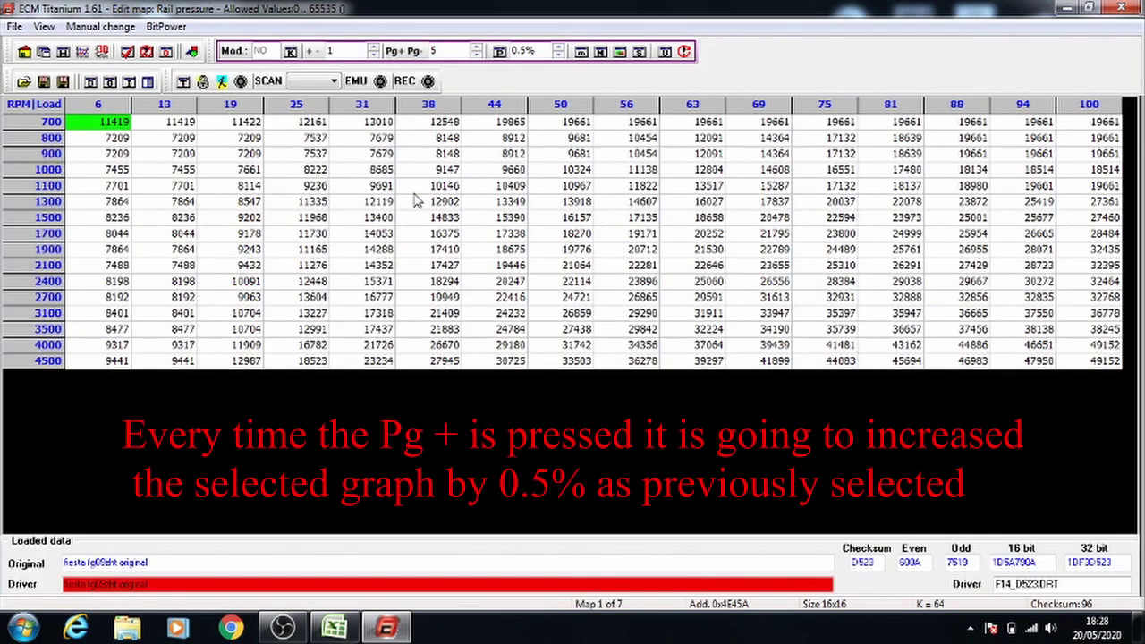
drag(243, 173, 1067, 365)
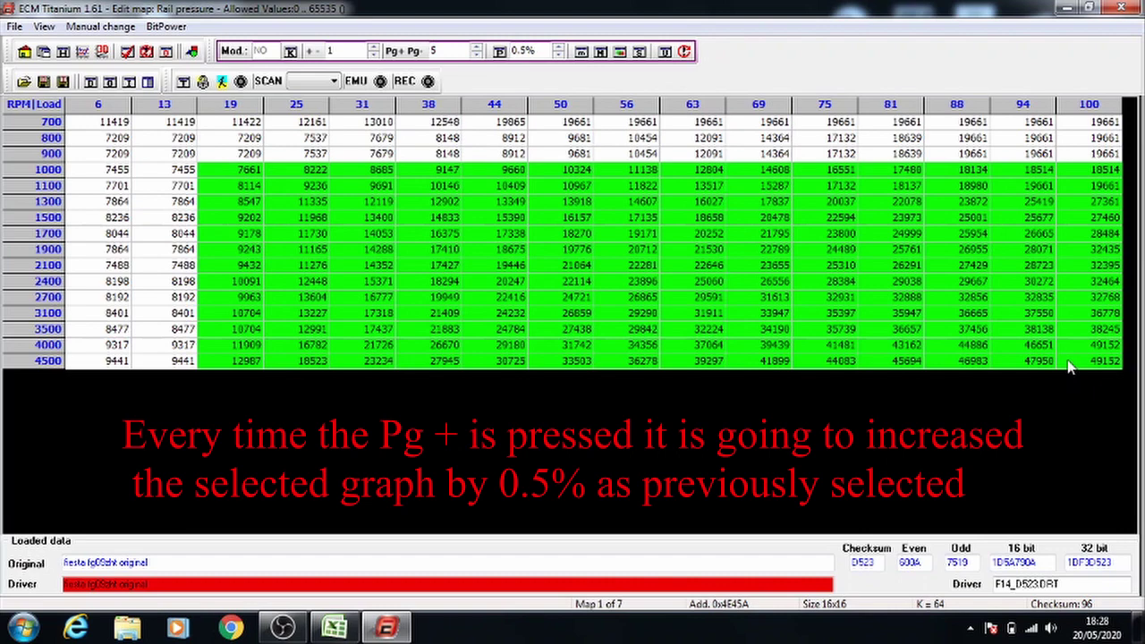
key(Page_Up)
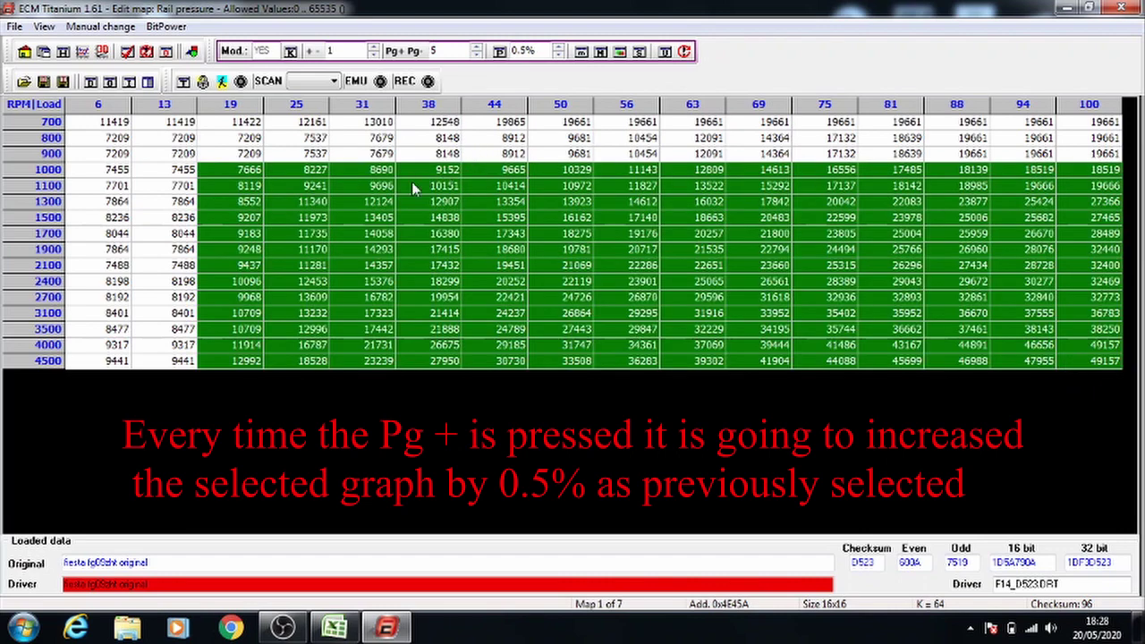
drag(379, 207, 1092, 371)
key(Page_Up)
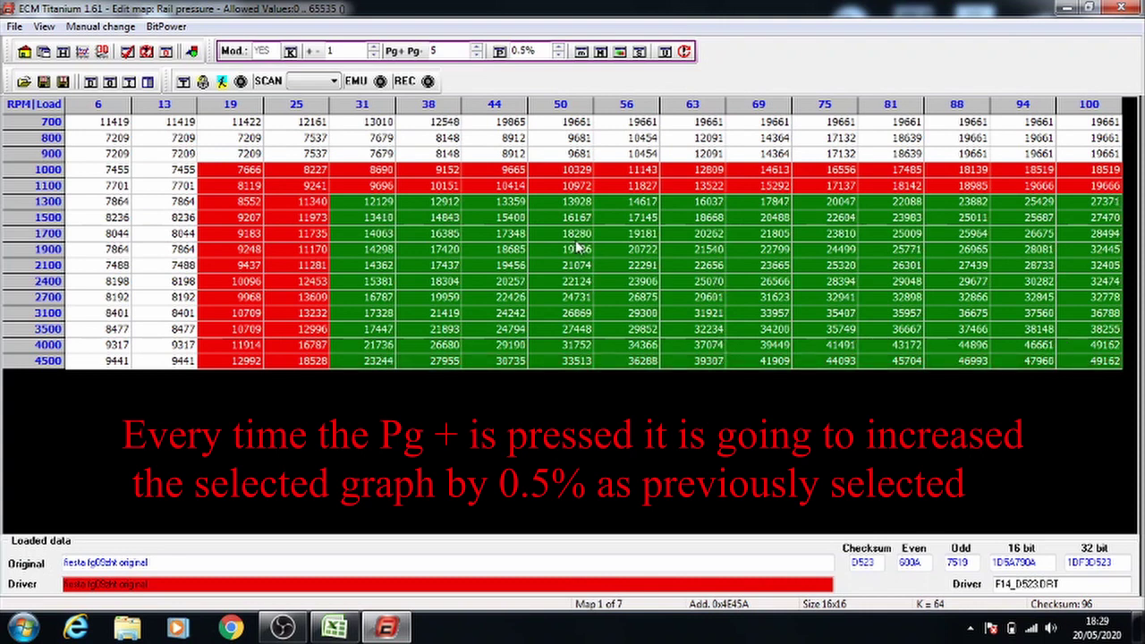
Step: Raise the Rail pressure #1 blocks starting at 1700 RPM/load 44 and 2100 RPM/load 56 by 5 each, through the last cell
drag(527, 237, 1038, 360)
key(Page_Up)
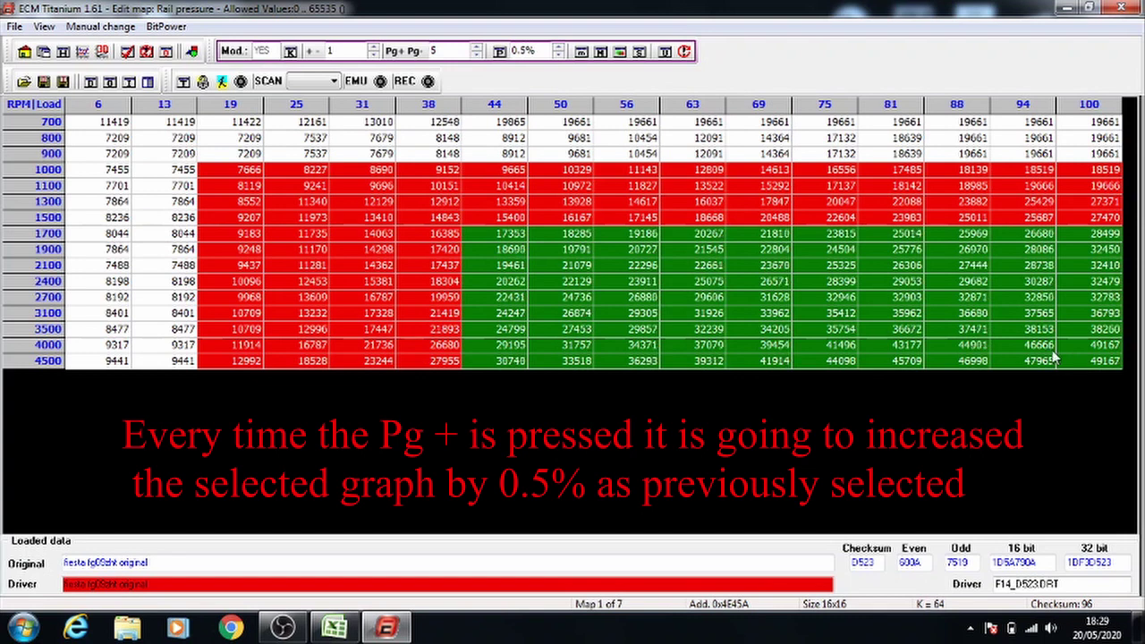
click(651, 266)
drag(652, 266, 932, 328)
key(Page_Up)
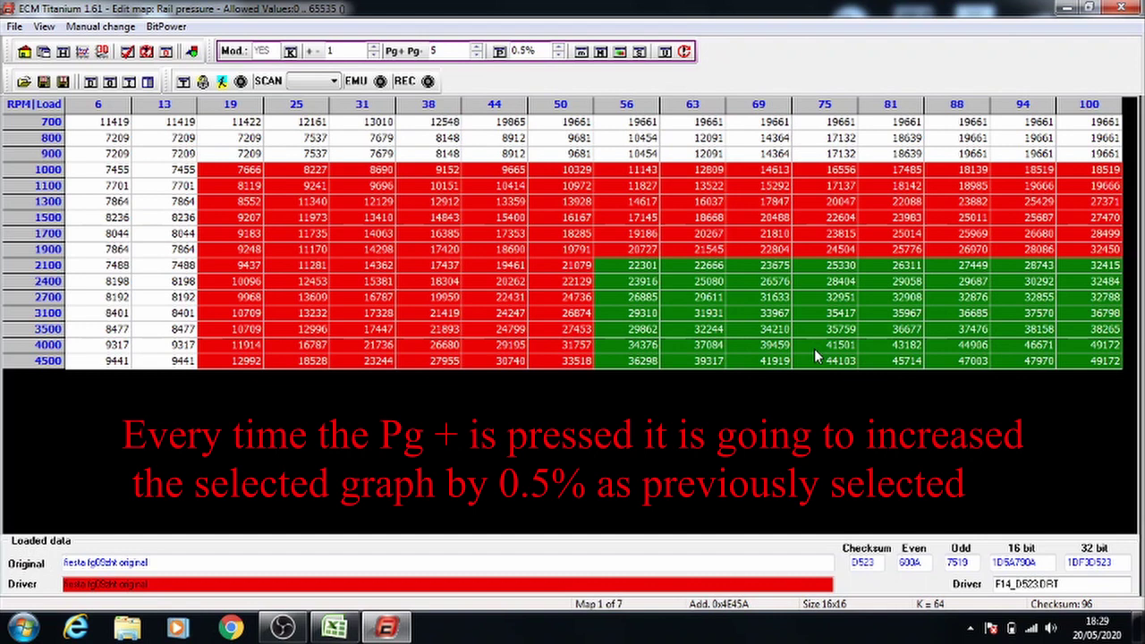
Step: Raise the Rail pressure #1 blocks starting at 2700 RPM/load 69 and 3500 RPM/load 81 by 5 each, through the last cell
click(756, 298)
drag(756, 301, 1095, 374)
key(Page_Up)
drag(886, 331, 1066, 363)
key(Page_Up)
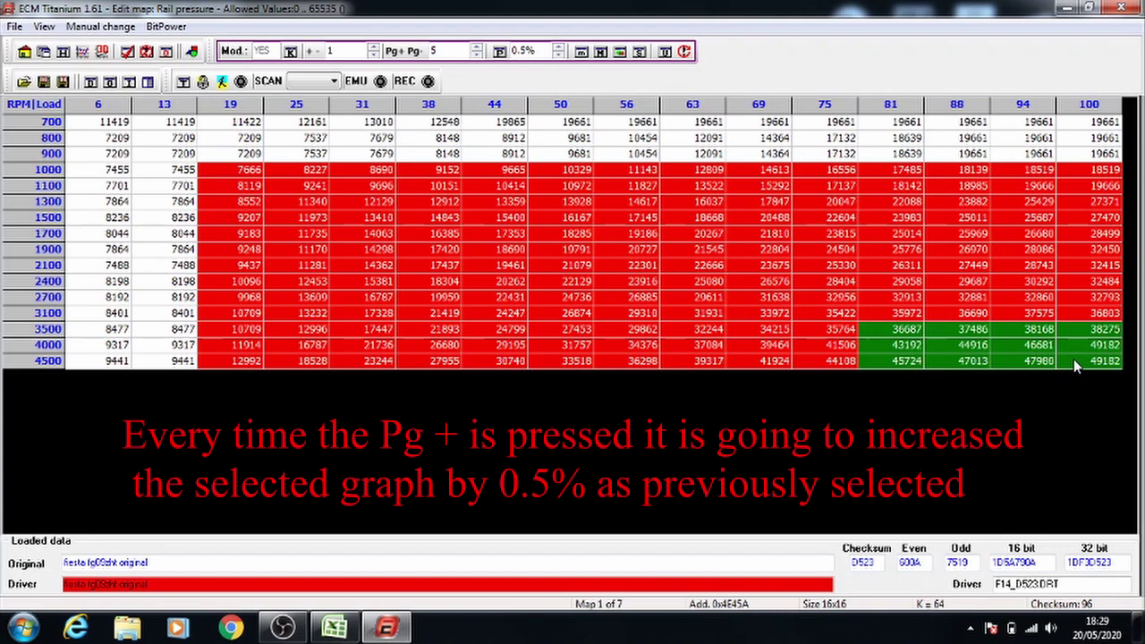
Step: Close the Rail pressure #1 map with its changes saved and open the Fuel during acceleration map
click(1121, 7)
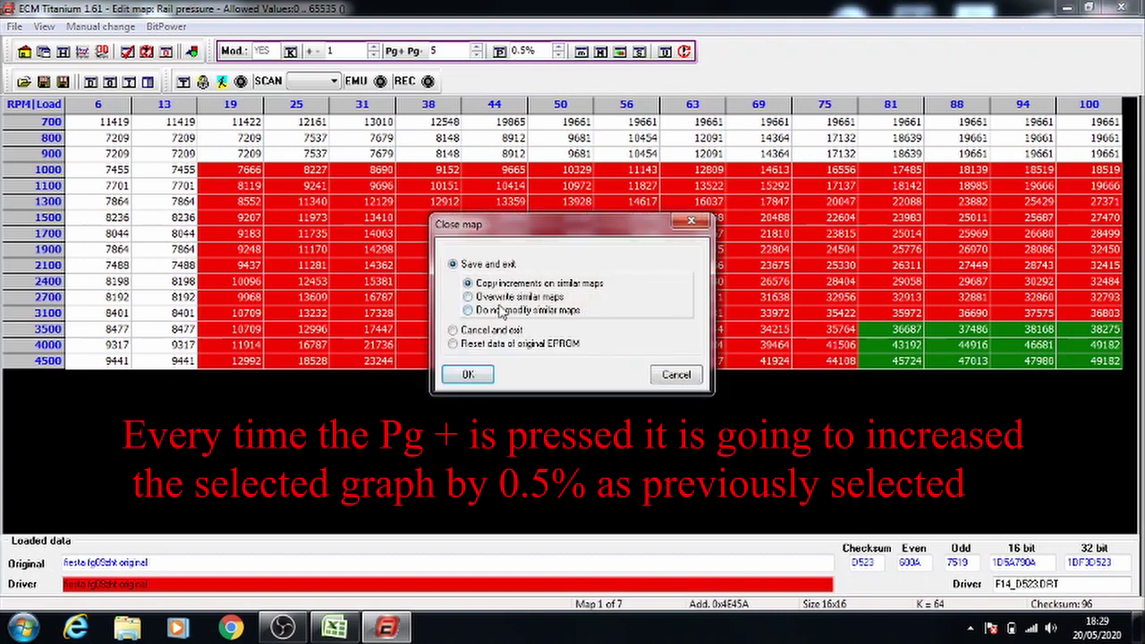
click(482, 374)
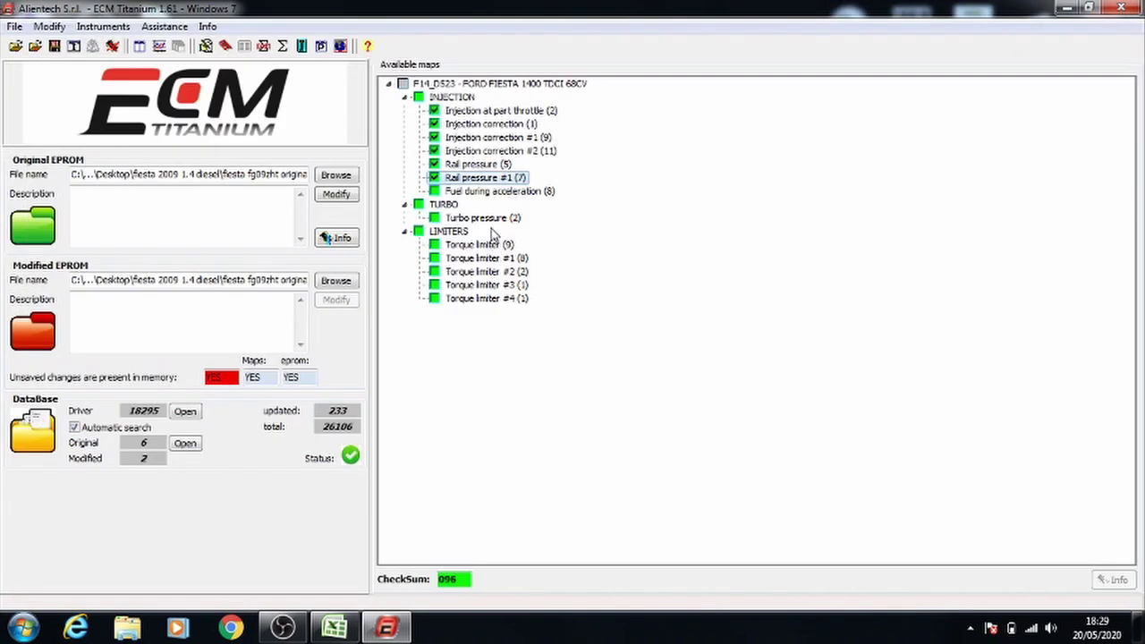
double_click(483, 191)
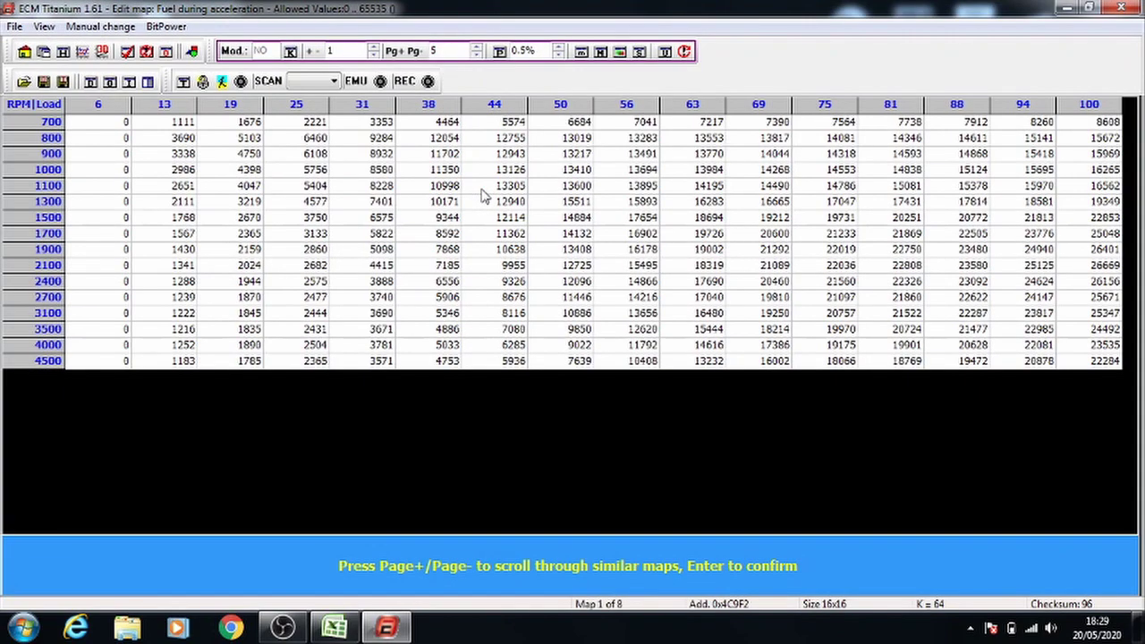
Step: Switch to Excel to check the stage 1 fuel increase in the remap % stats sheet, and return to ECM Titanium
key(alt+Tab)
key(alt+Tab)
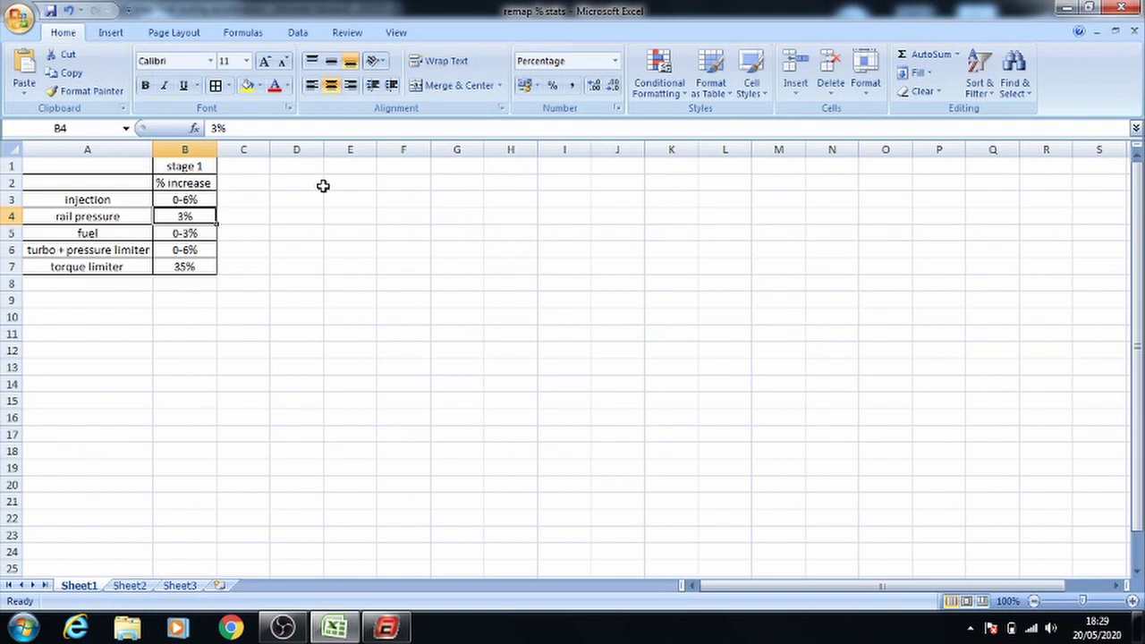
click(166, 237)
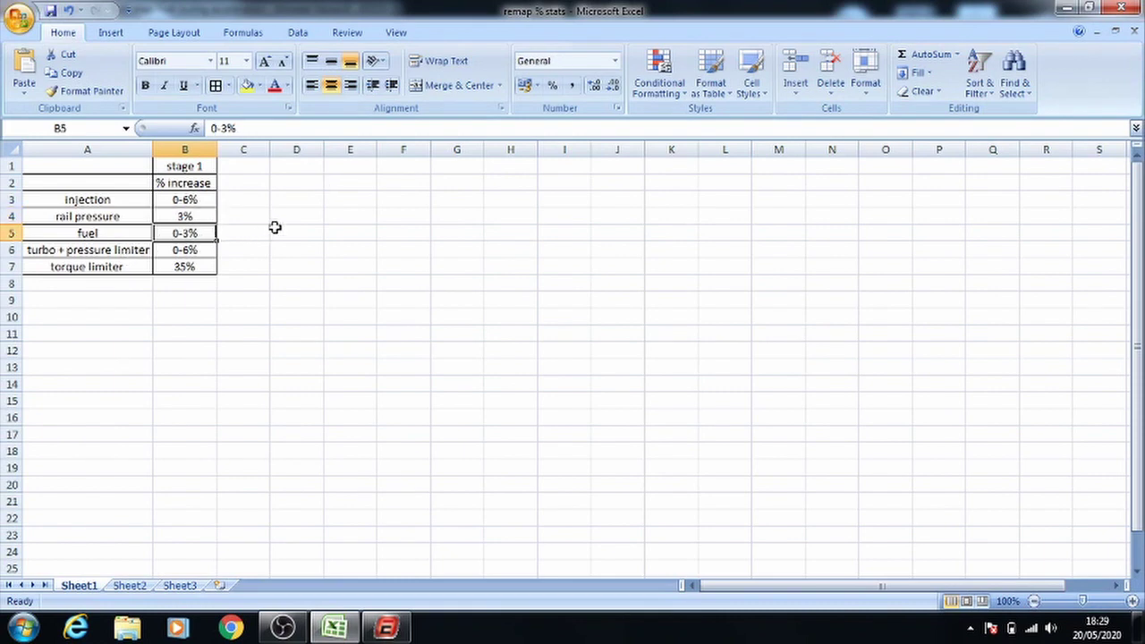
click(1068, 8)
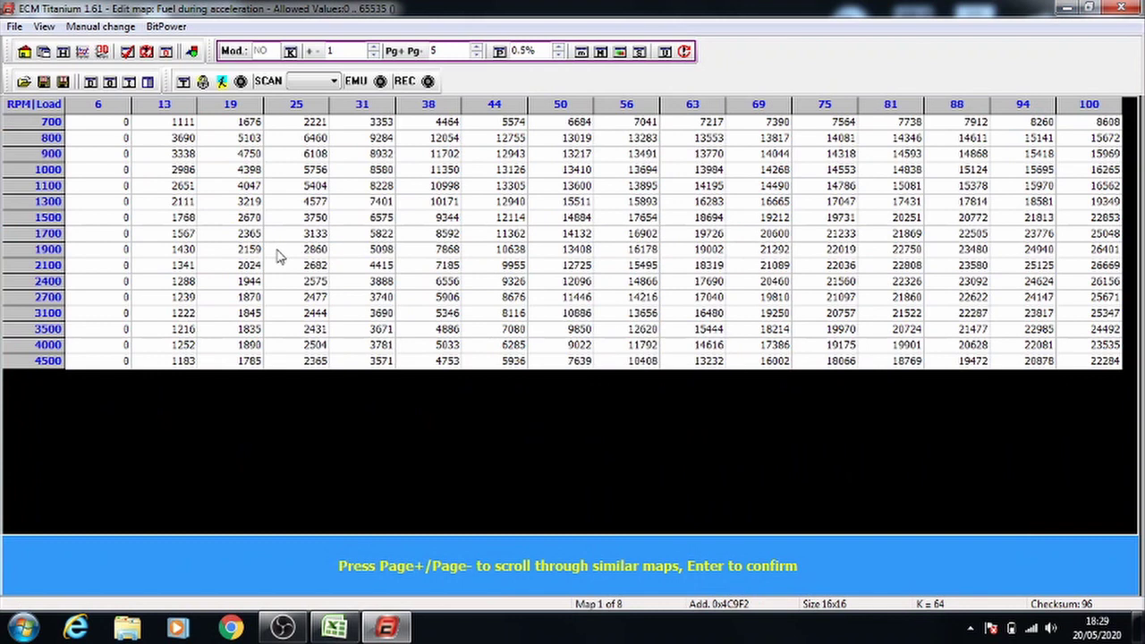
Step: Confirm the fuel map for editing and raise the nested blocks starting at 1000 RPM/load 19 and 1300 RPM/load 31 by 5 each
key(Return)
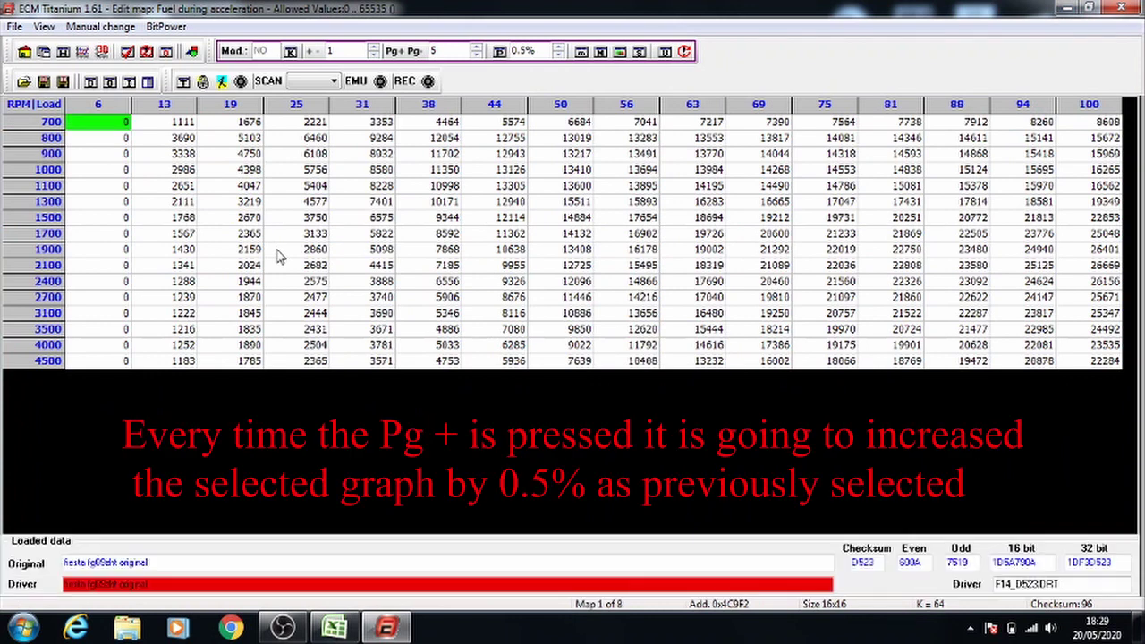
click(238, 157)
drag(238, 169, 1142, 388)
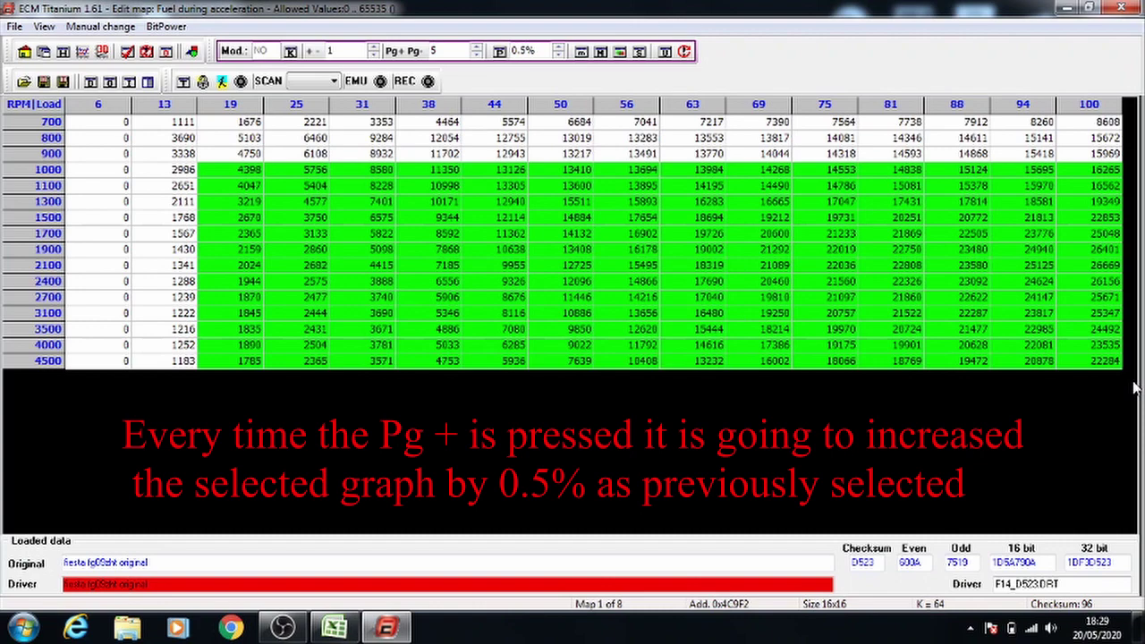
key(Page_Up)
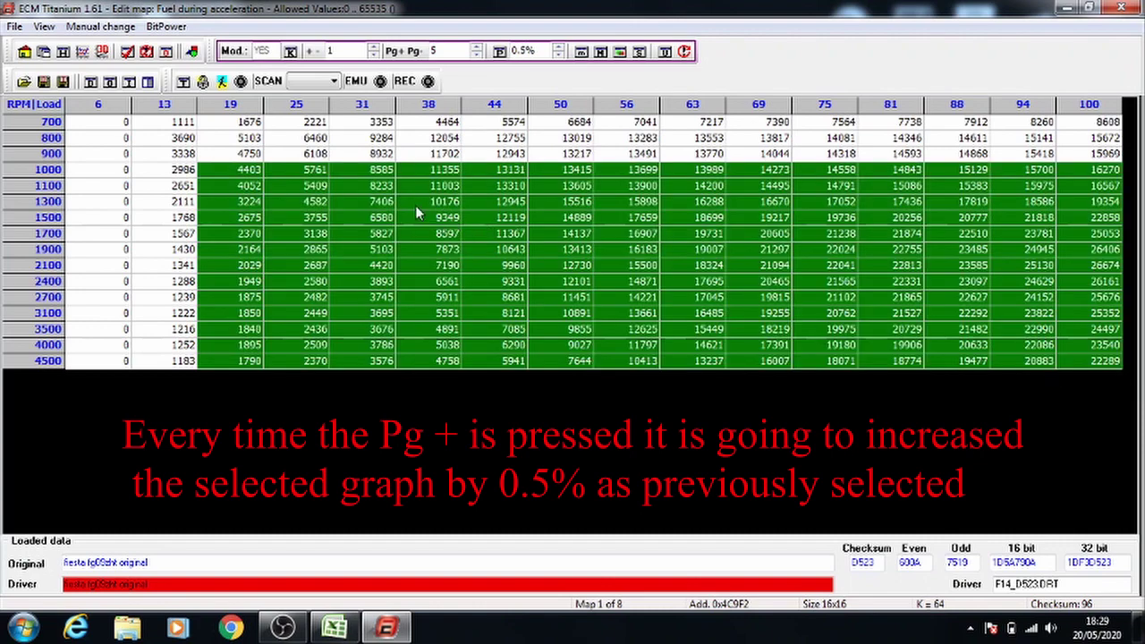
click(384, 204)
drag(384, 204, 1069, 370)
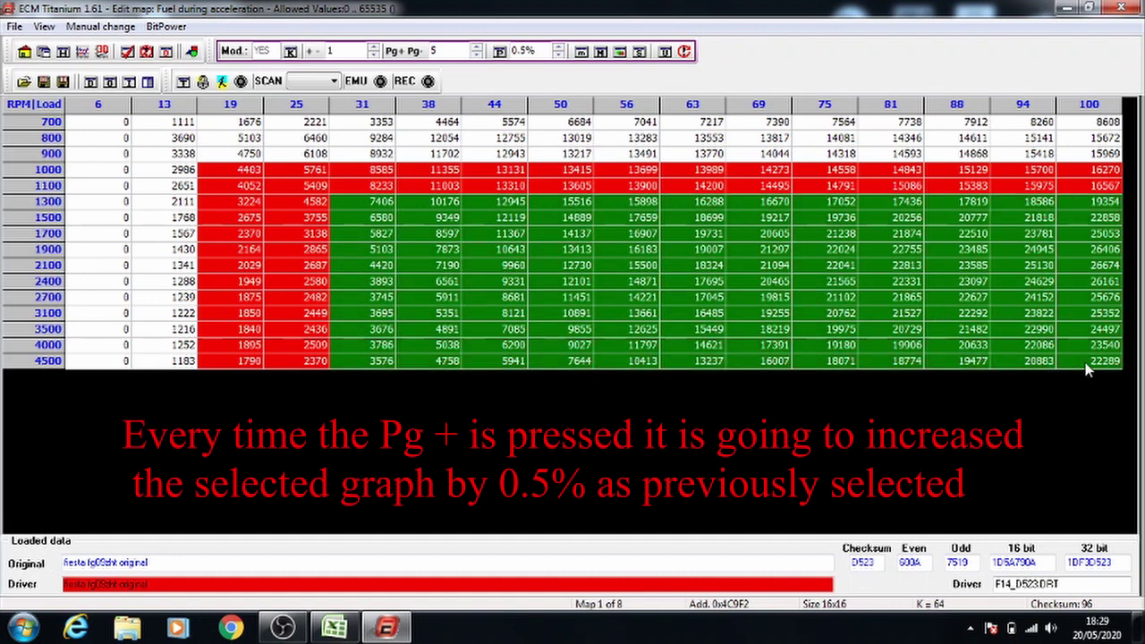
key(Page_Up)
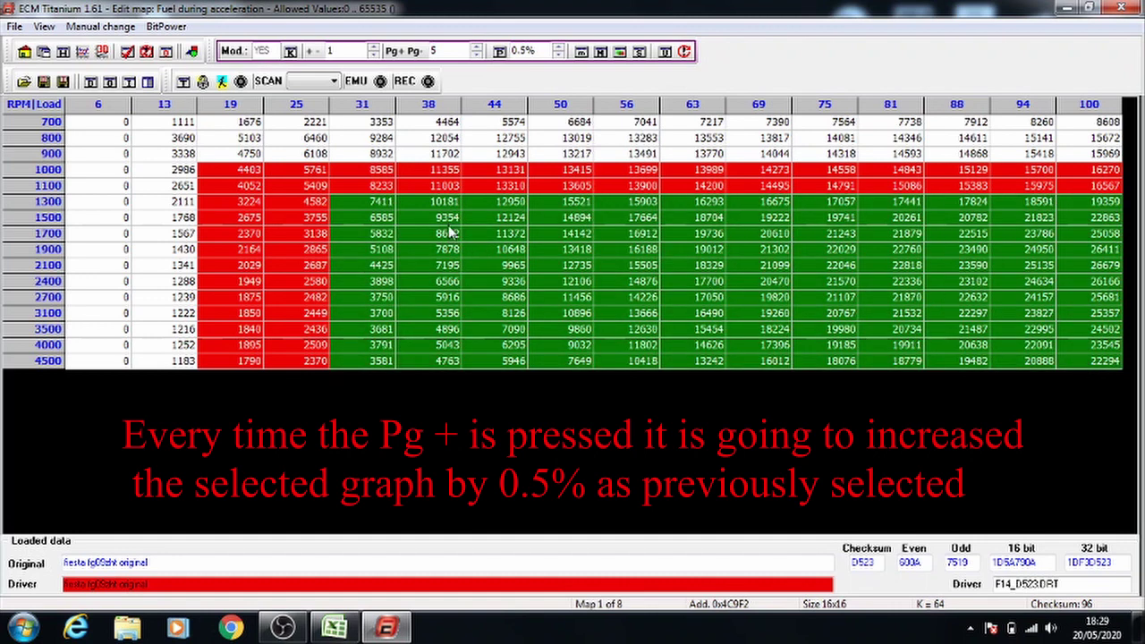
Step: Raise the Fuel during acceleration blocks starting at 1700 RPM/load 44 and 2100 RPM/load 56 by 5 each, through the last cell
drag(472, 235, 1058, 360)
key(Page_Up)
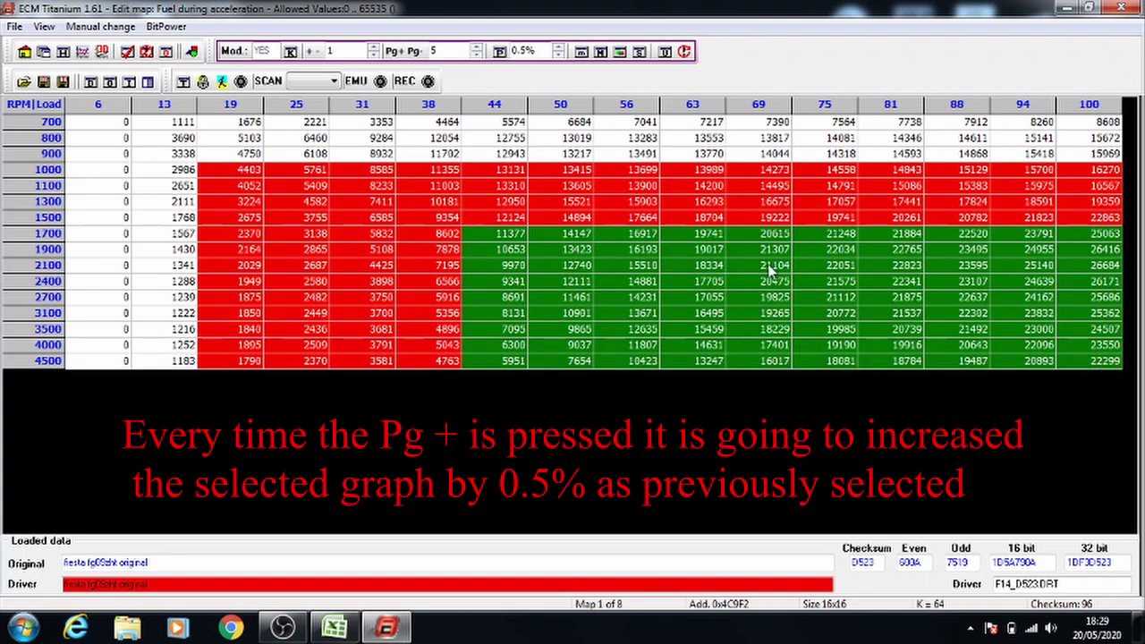
click(646, 268)
drag(649, 272, 1072, 360)
key(Page_Up)
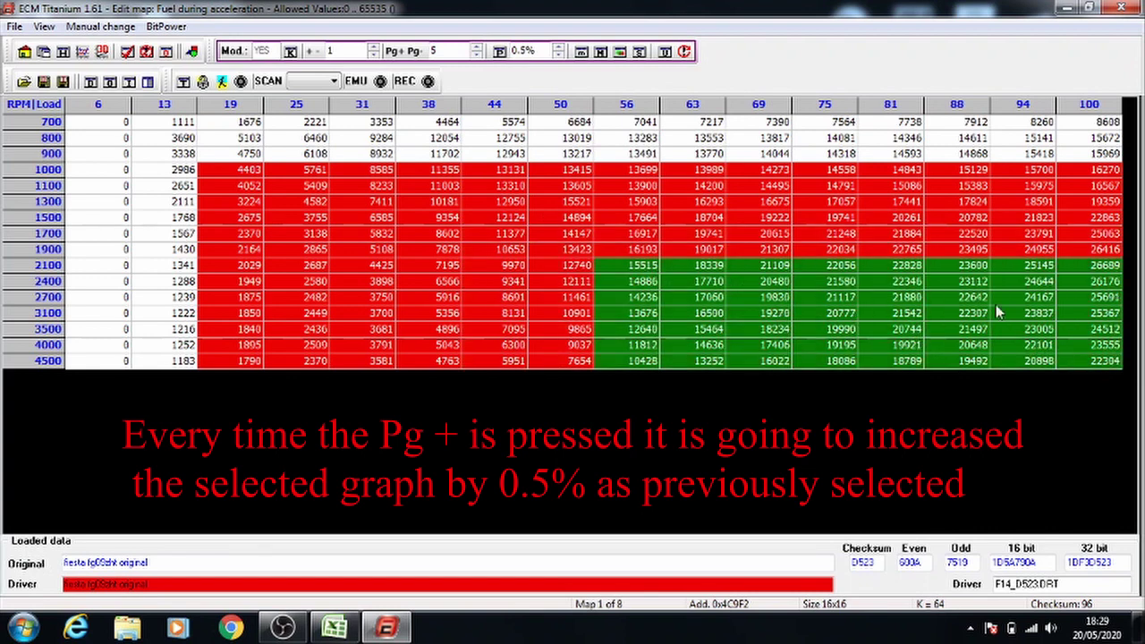
Step: Raise the fuel blocks starting at 2700 RPM/load 69 and 3500 RPM/load 81 by 5 each, and save and exit, copying increments on similar maps
drag(744, 301, 890, 329)
key(Page_Up)
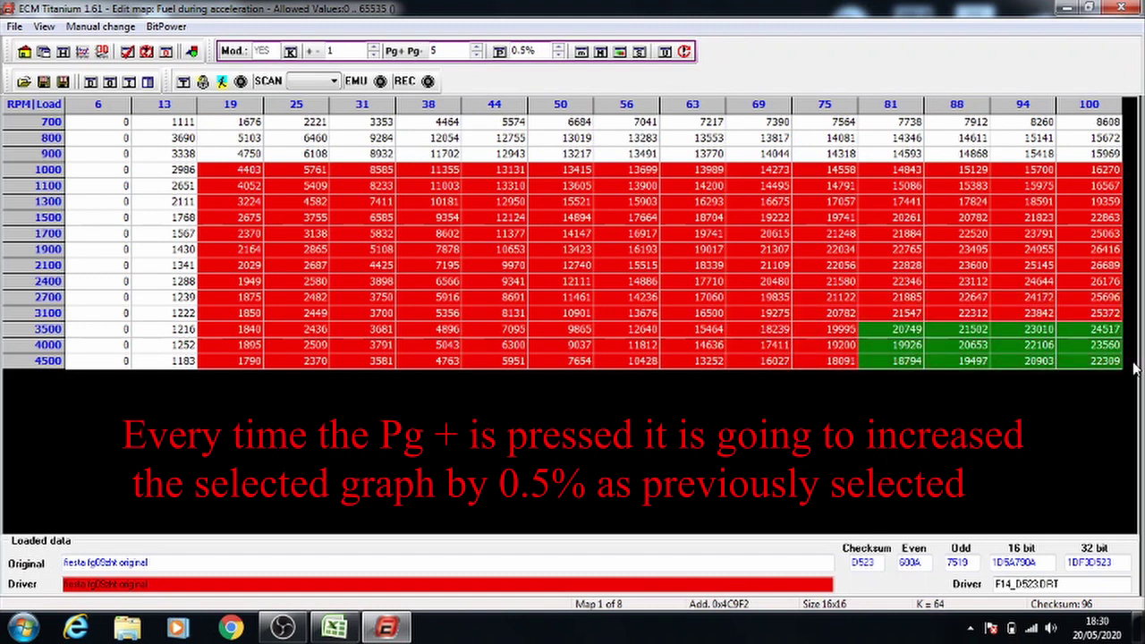
key(Page_Up)
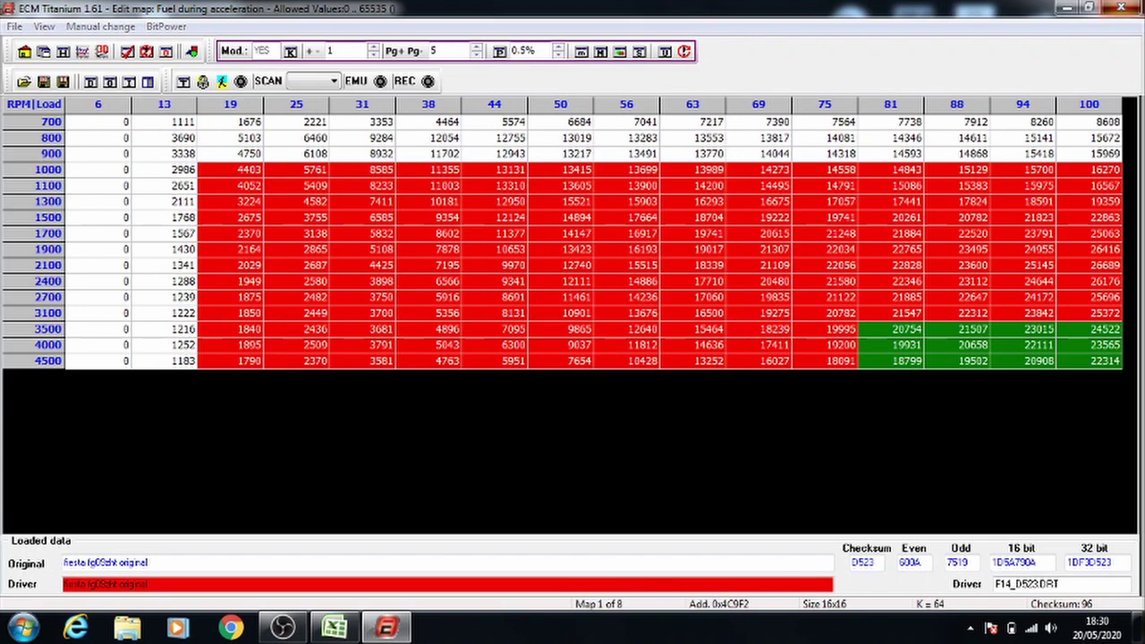
click(1121, 7)
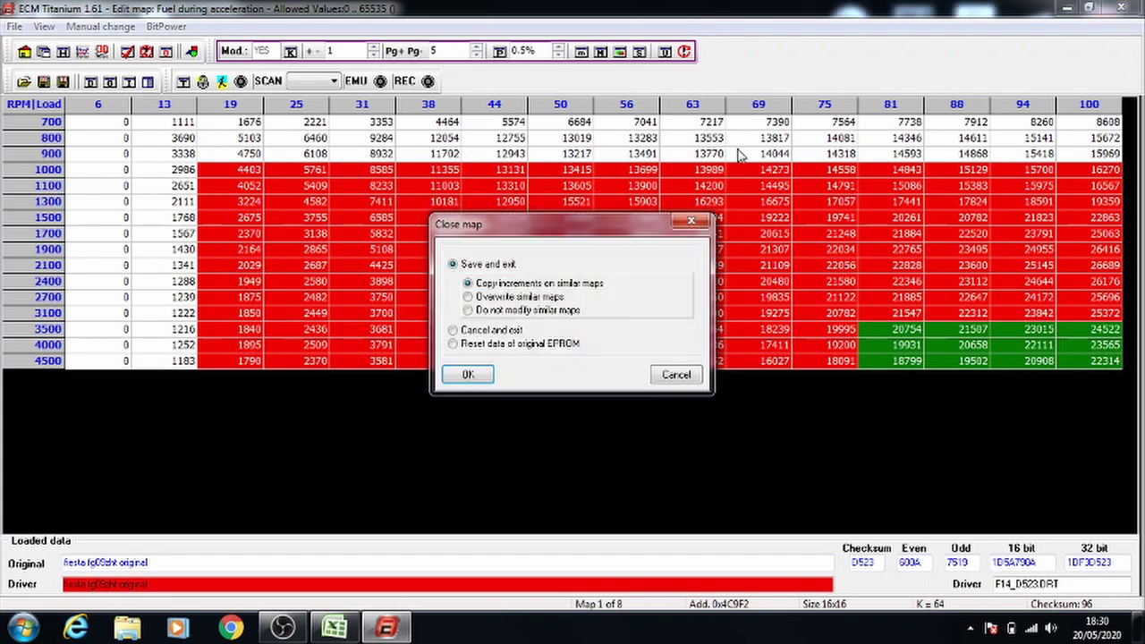
click(476, 374)
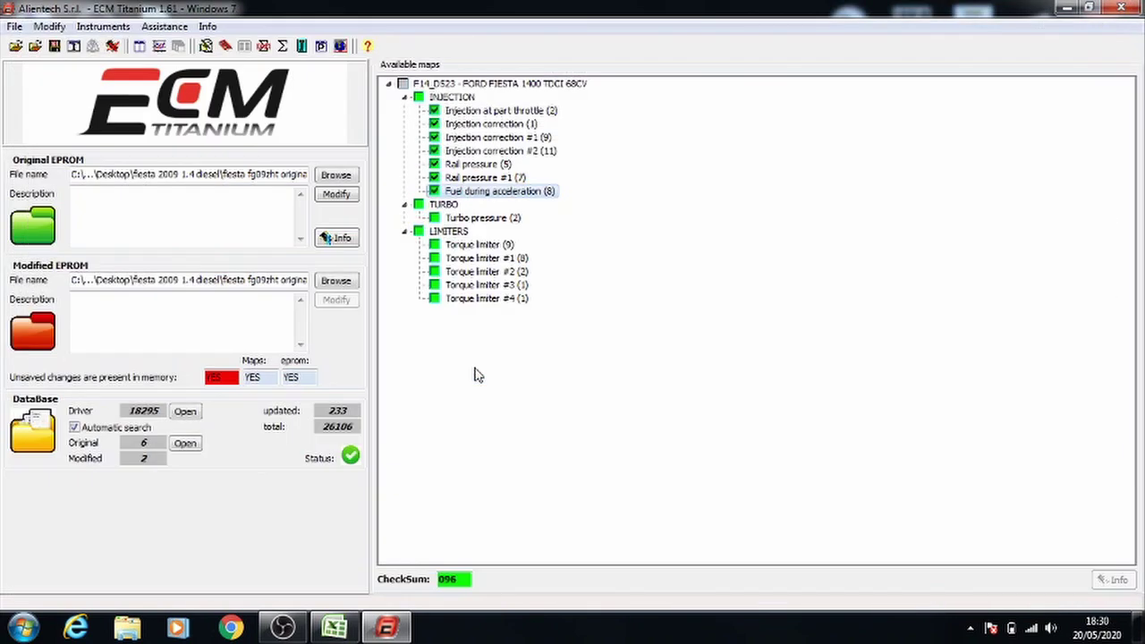
Step: Review the turbo and torque limiter percentages in the Excel remap % stats sheet, and return to the ECM Titanium map list
double_click(464, 251)
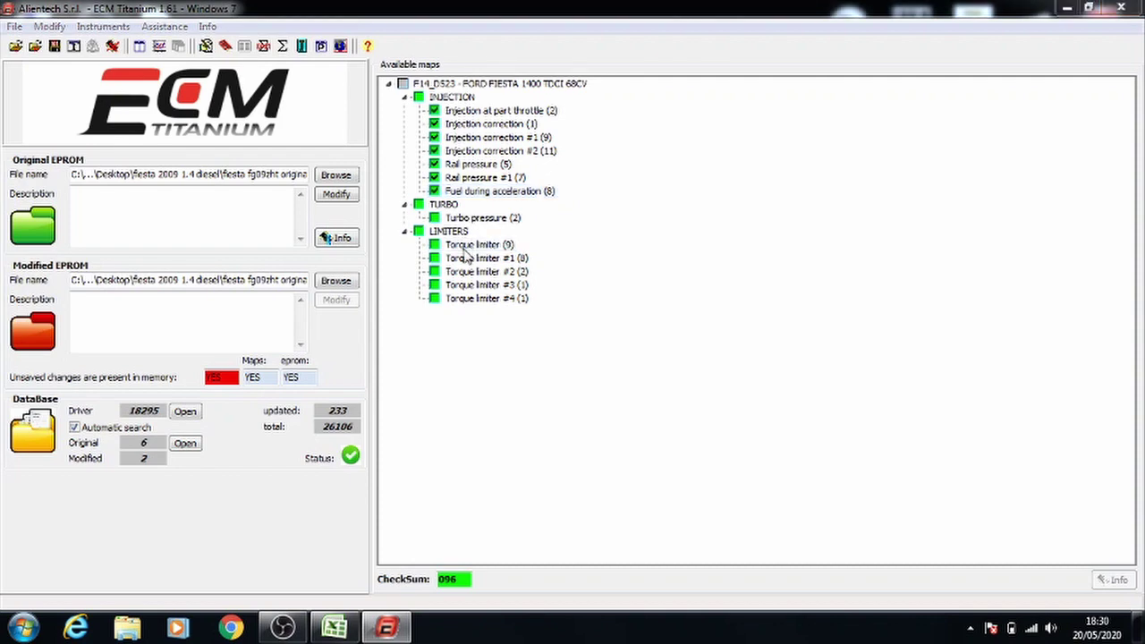
key(alt+Tab)
key(alt+Tab)
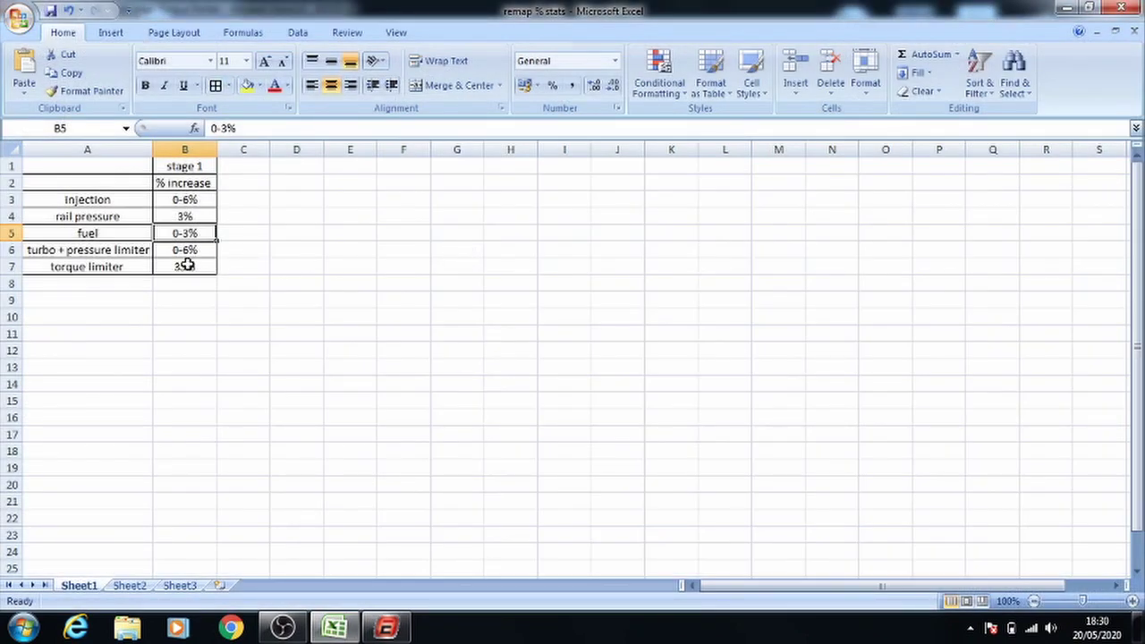
key(alt+Tab)
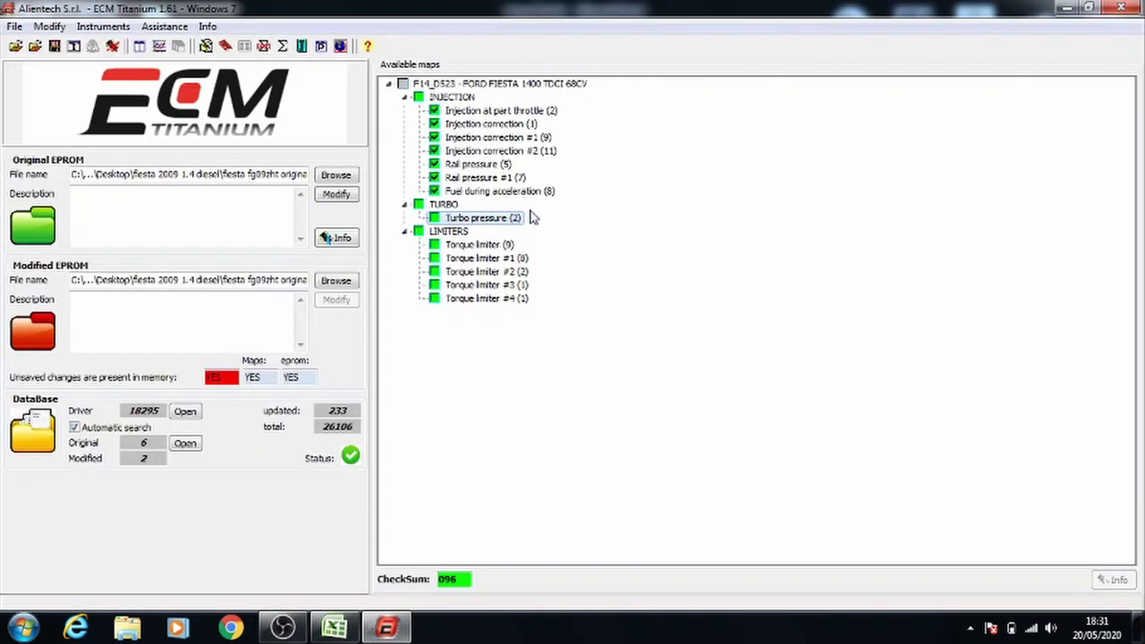
Step: Open the Turbo pressure map, check the turbo + pressure limiter increase in the Excel sheet, and confirm the map for editing
double_click(481, 225)
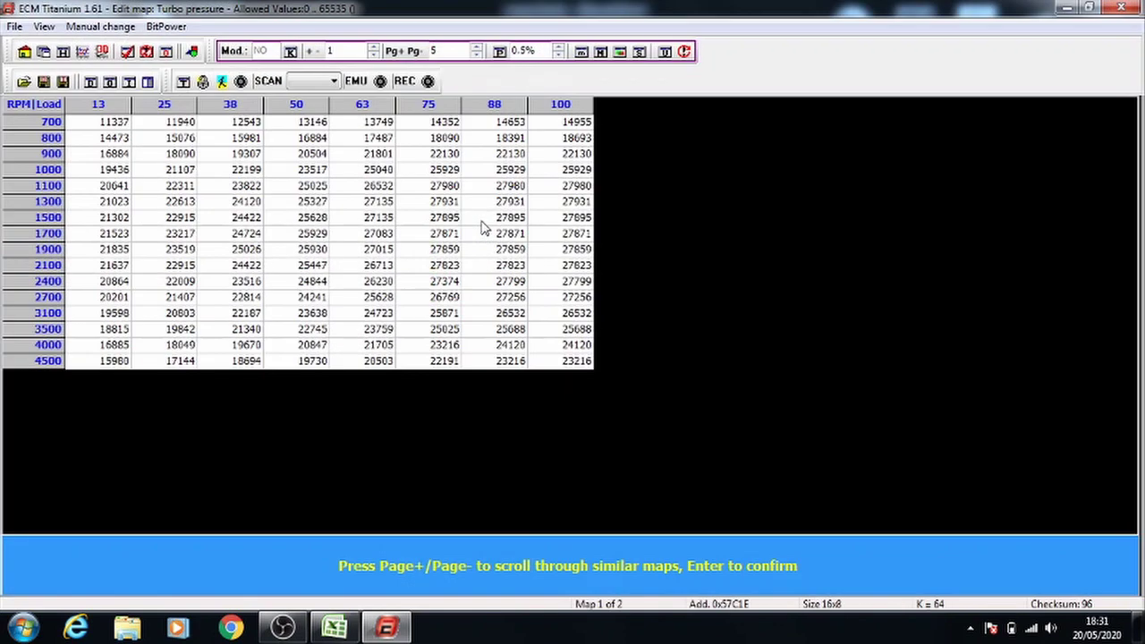
click(335, 626)
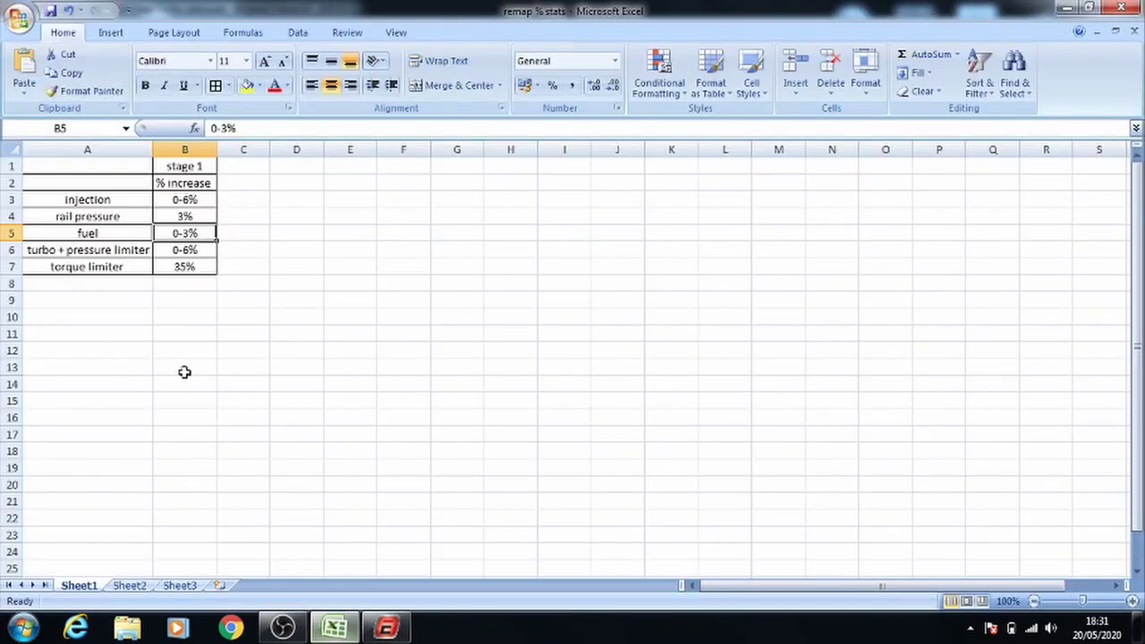
click(171, 249)
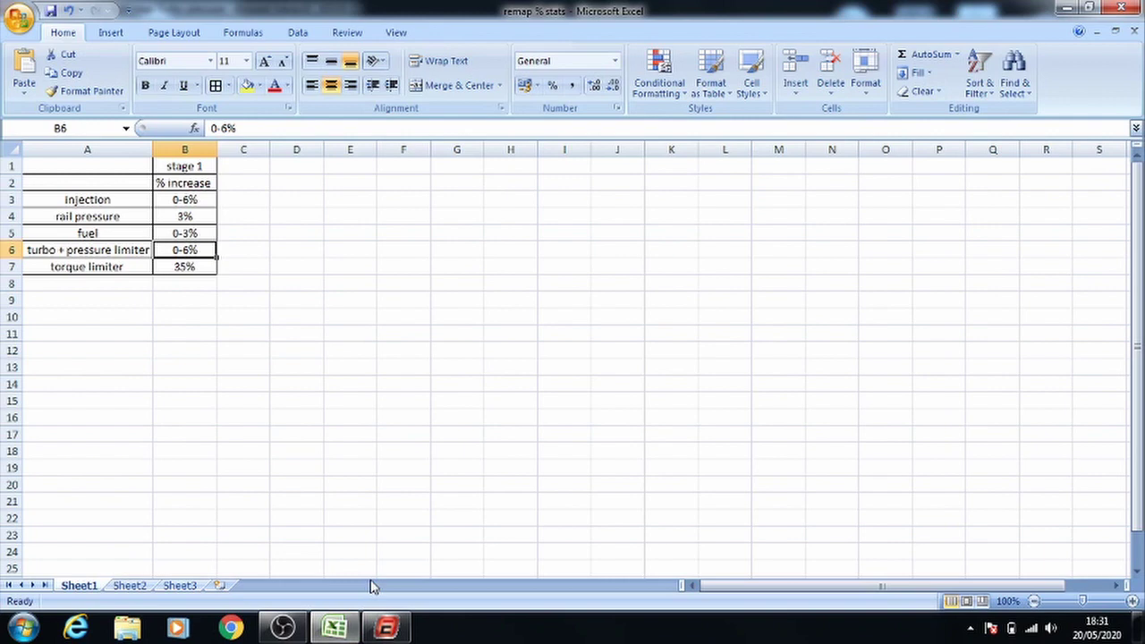
click(387, 626)
key(Return)
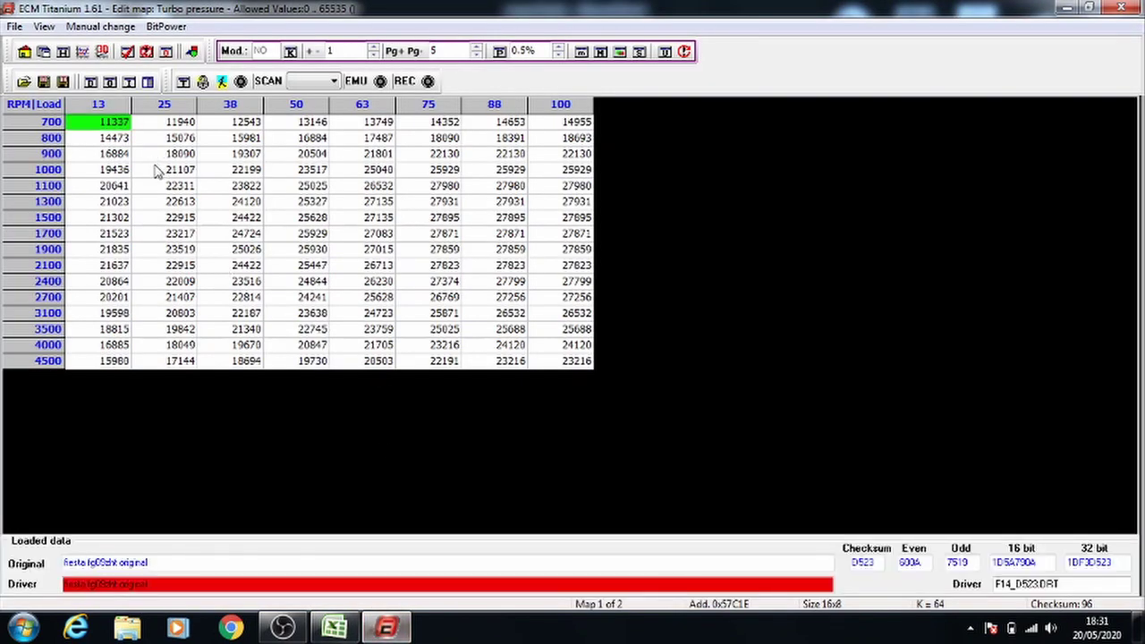
Step: Enable percent variation at 1.0% and raise the Turbo pressure blocks starting at 1000 RPM/load 25 and 1100 RPM/load 38 by 1% each
drag(156, 170, 558, 362)
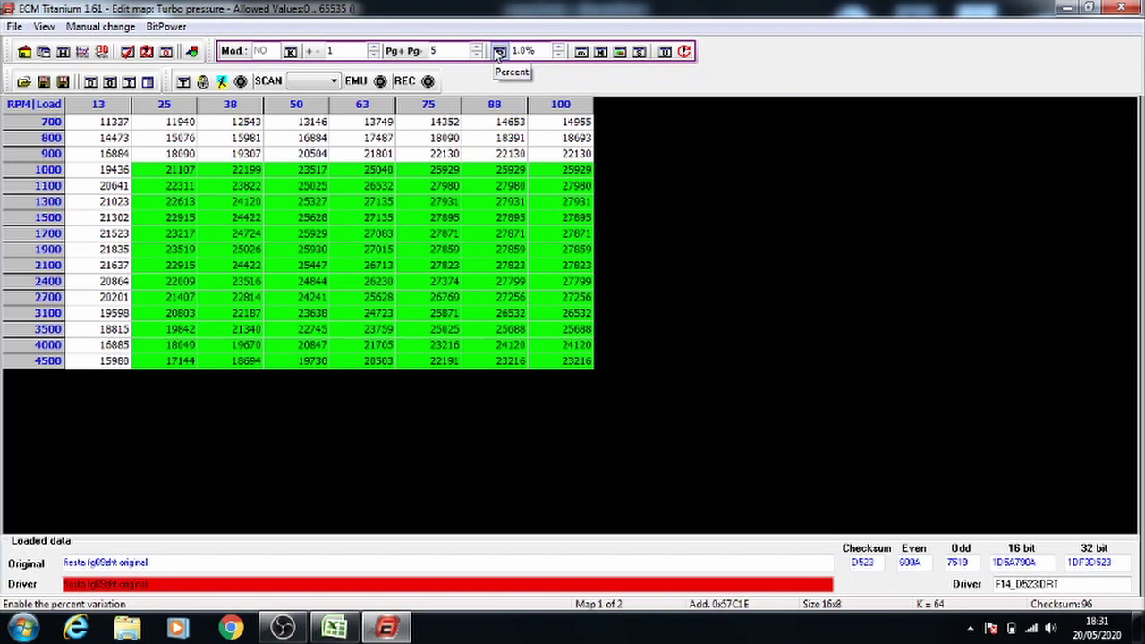
click(499, 52)
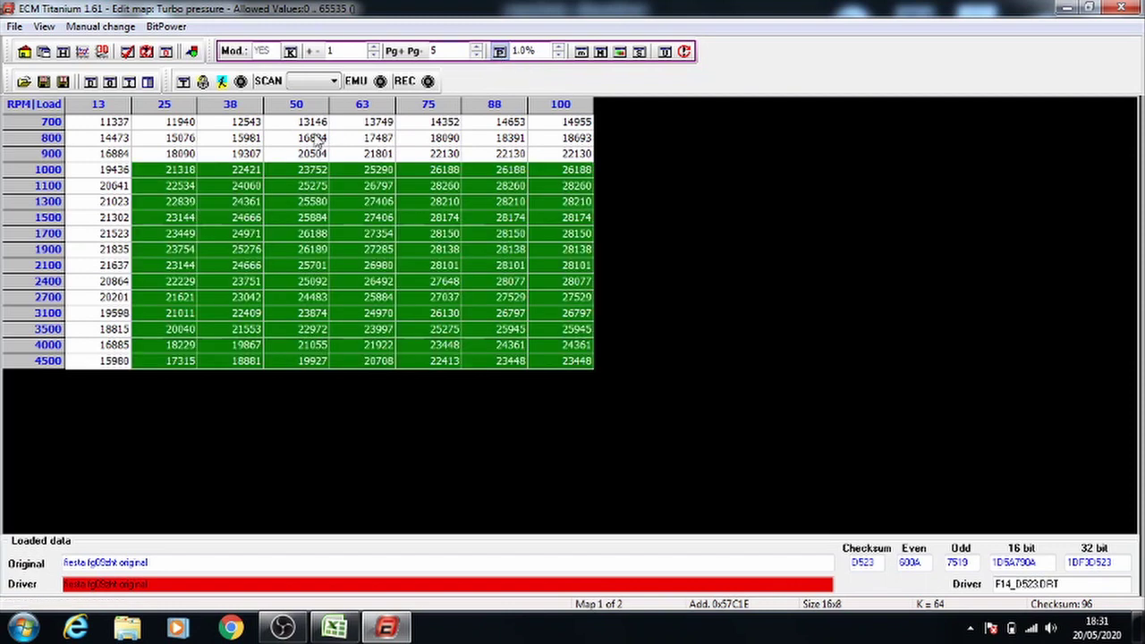
drag(253, 184, 539, 280)
key(plus)
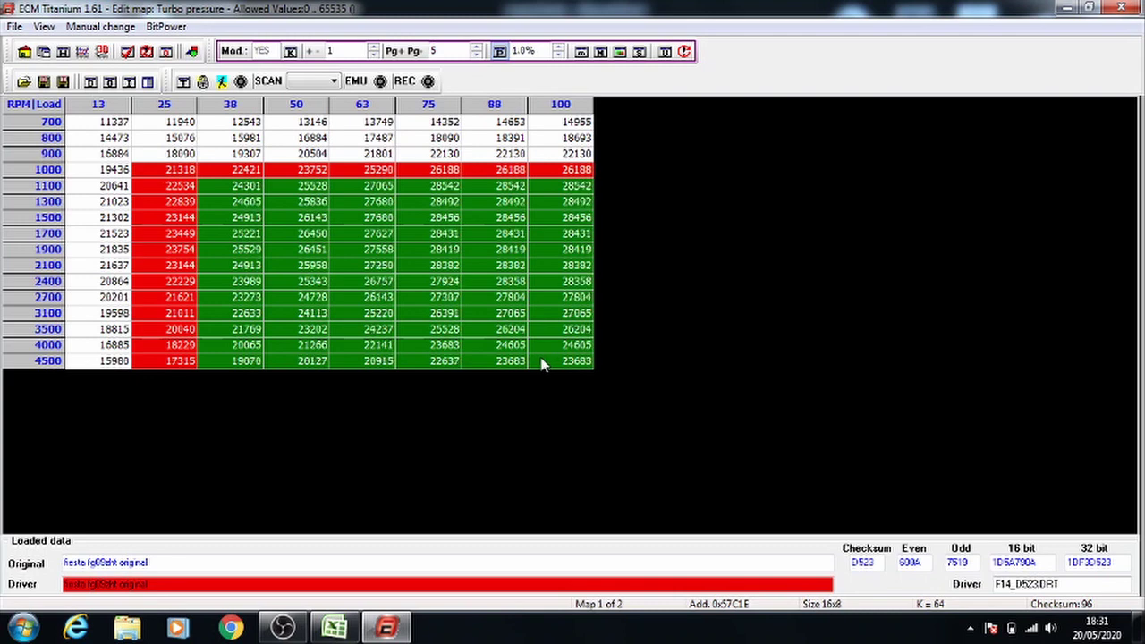
Step: Raise the Turbo pressure blocks starting at 1300 RPM/load 50 and 1500 RPM/load 63 by 1% each, through the last cell
drag(323, 208, 553, 358)
key(plus)
drag(389, 219, 587, 351)
key(plus)
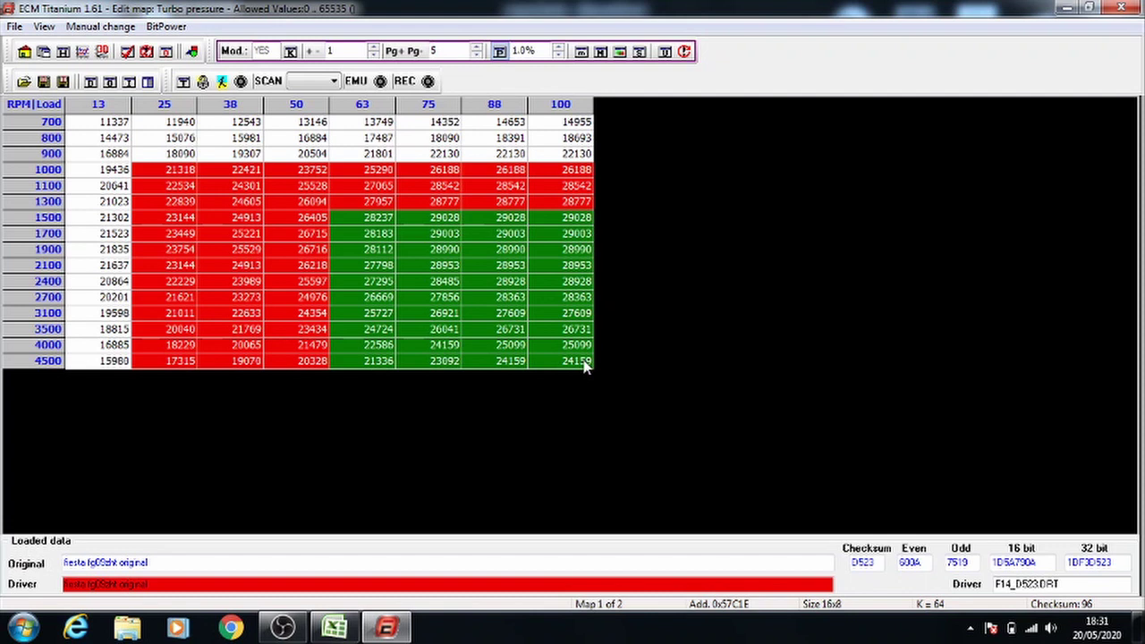
Step: Raise the Turbo pressure blocks starting at 1700 RPM/load 75 and 1900 RPM/load 88 by 1% each, through the last cell
drag(455, 236, 539, 348)
key(plus)
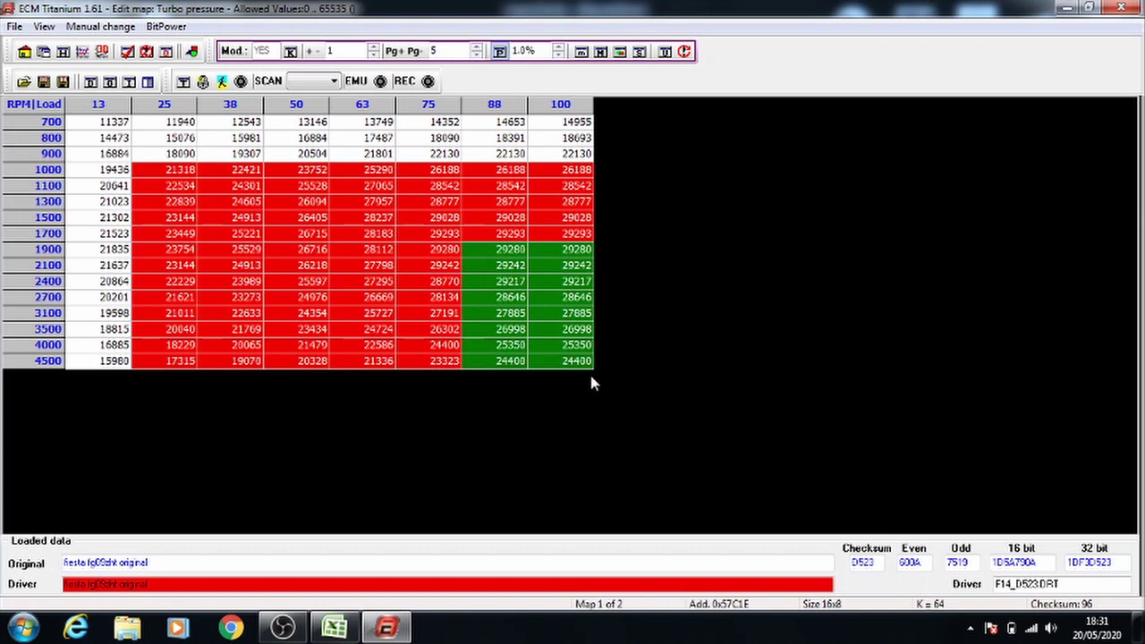
key(plus)
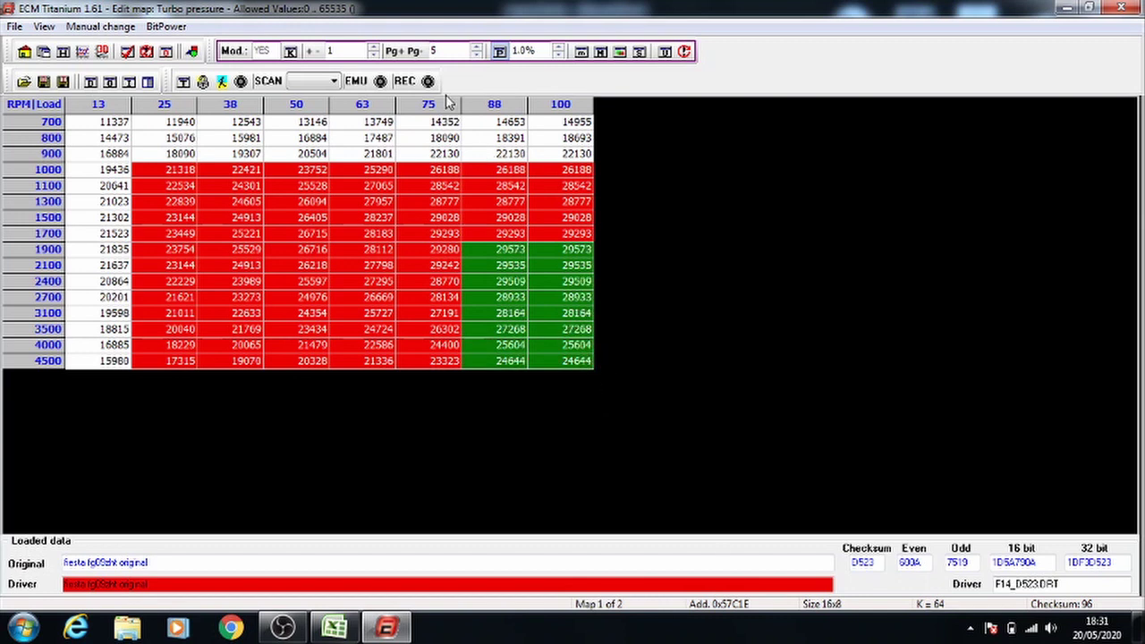
Step: Select the whole Turbo pressure map and close it with Save and exit, copying increments on similar maps
drag(161, 121, 406, 273)
drag(107, 124, 569, 377)
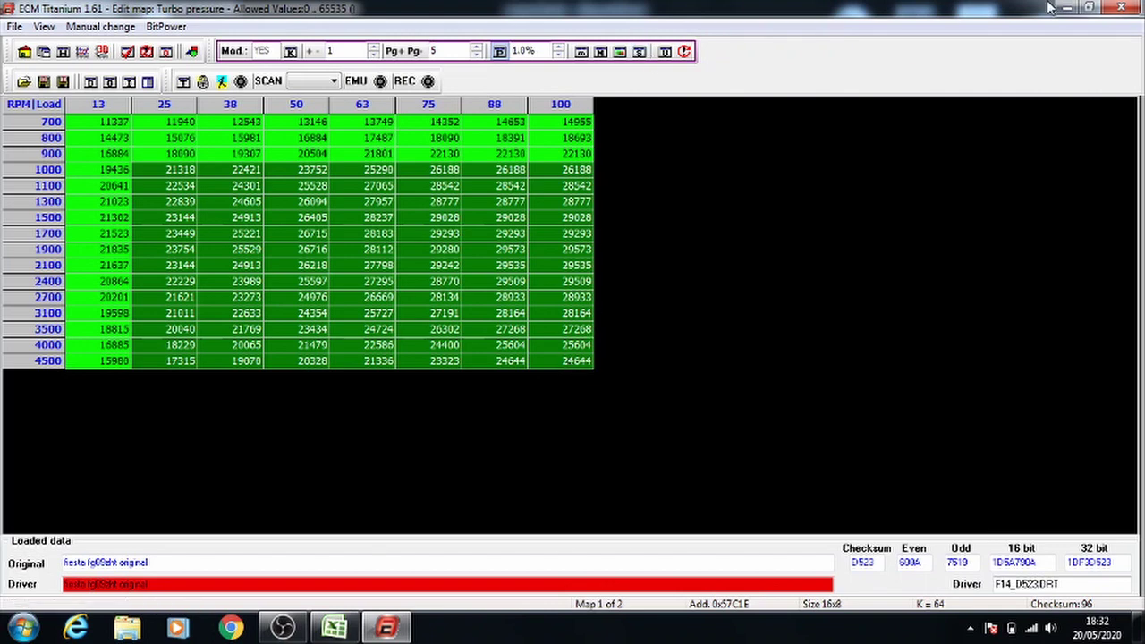
click(1121, 7)
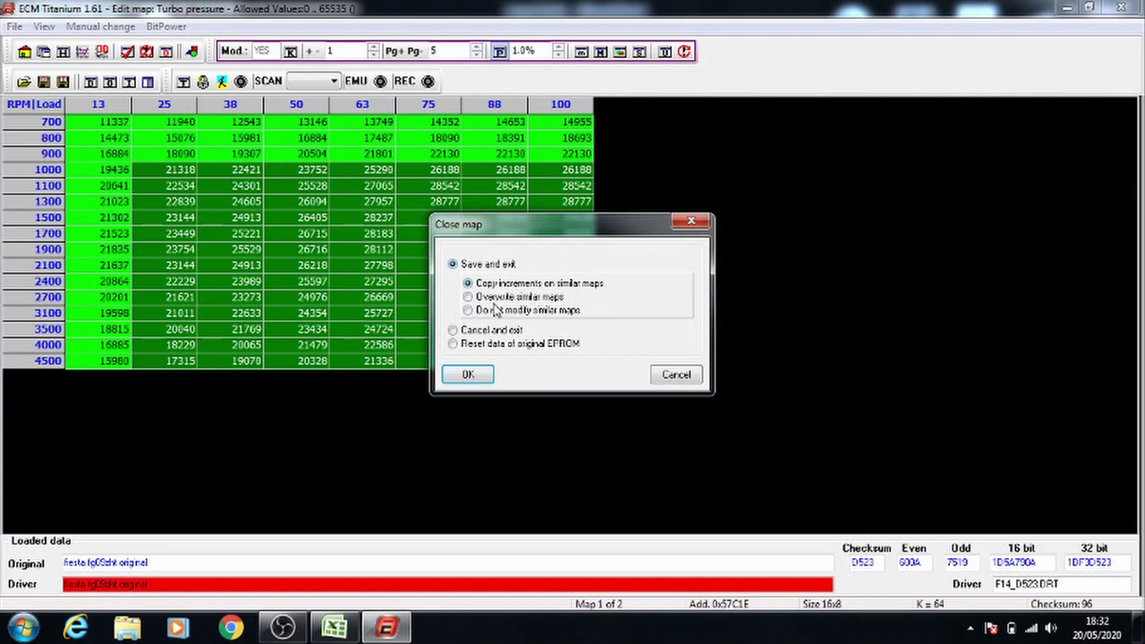
click(465, 375)
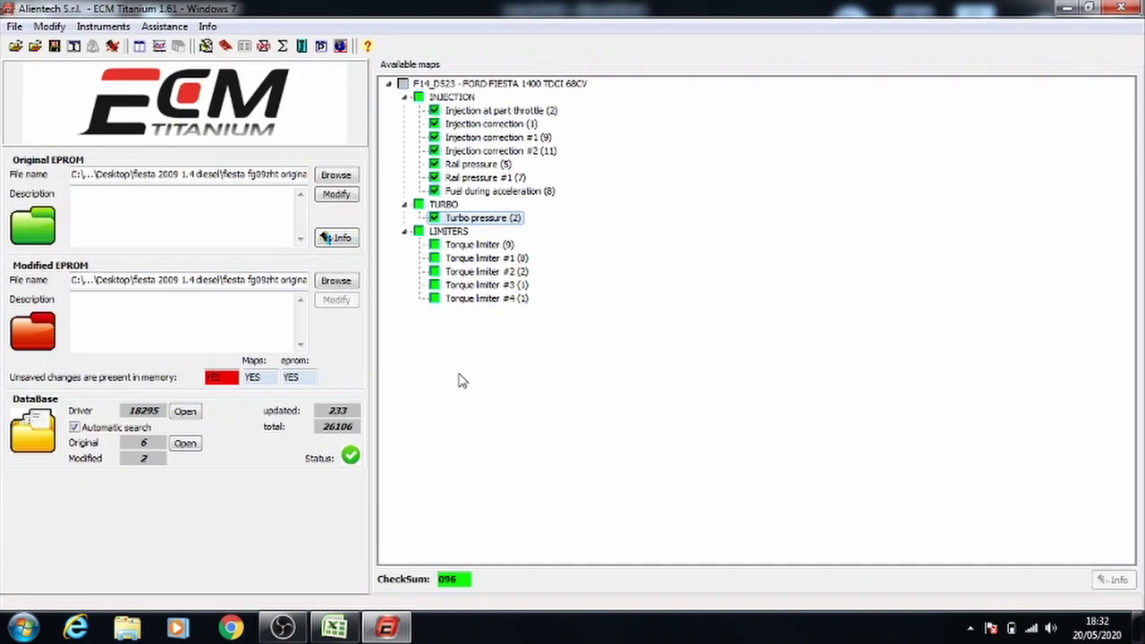
Step: Open the Torque limiter map and check the stage 1 torque limiter increase in the Excel remap % stats sheet
double_click(469, 246)
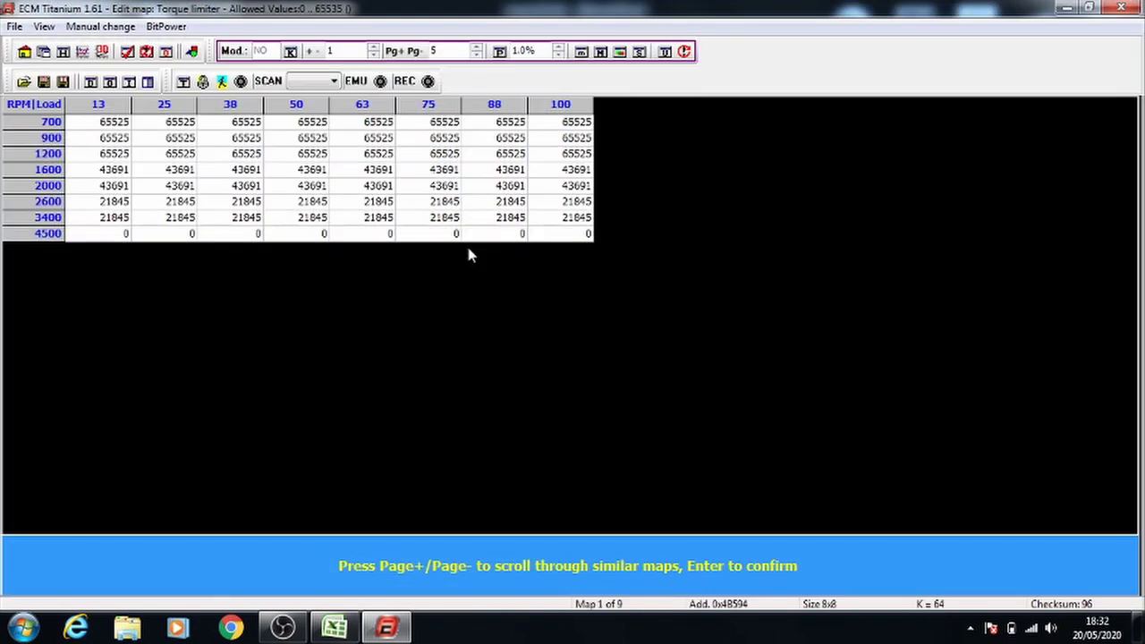
click(334, 628)
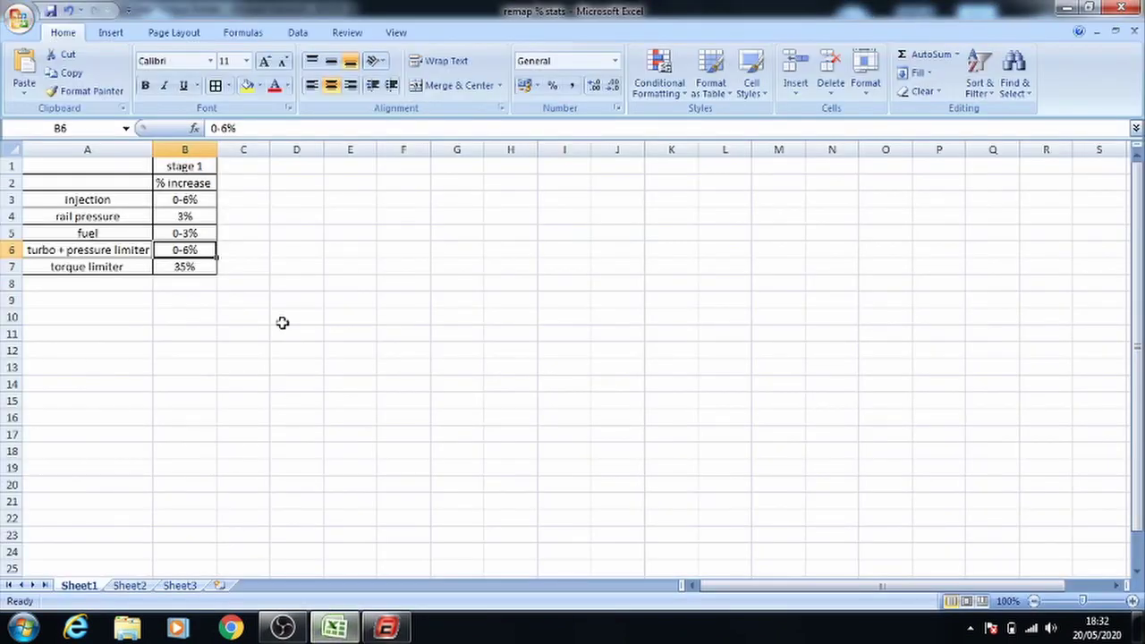
click(158, 267)
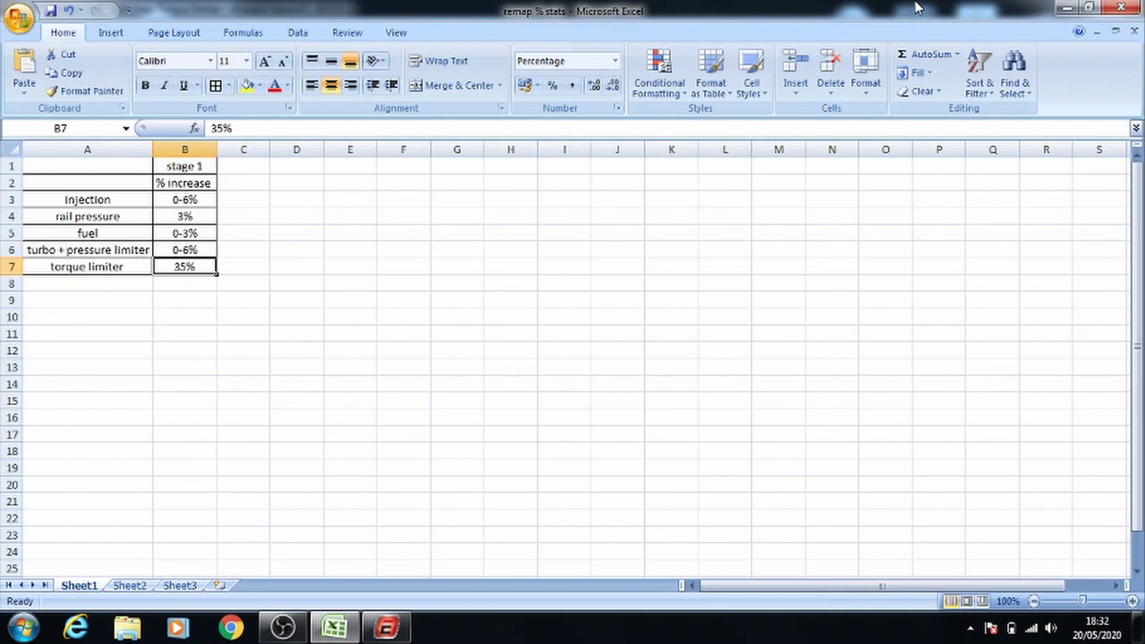
click(1066, 7)
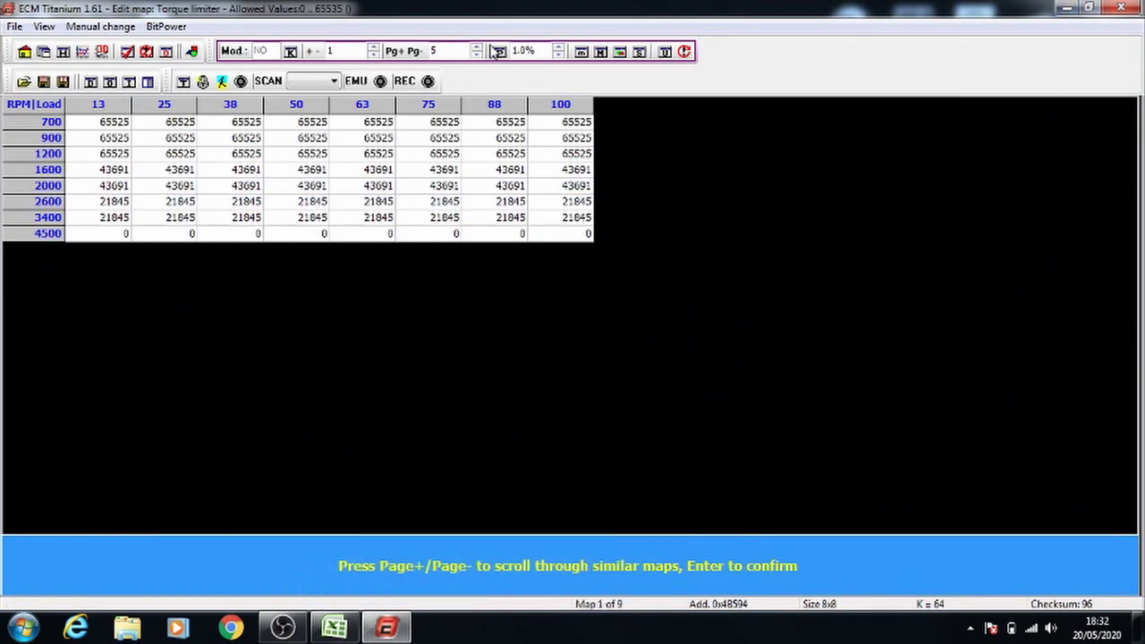
Step: Set the percentage increment to 35.0% and raise every cell of the Torque limiter map by it
click(557, 48)
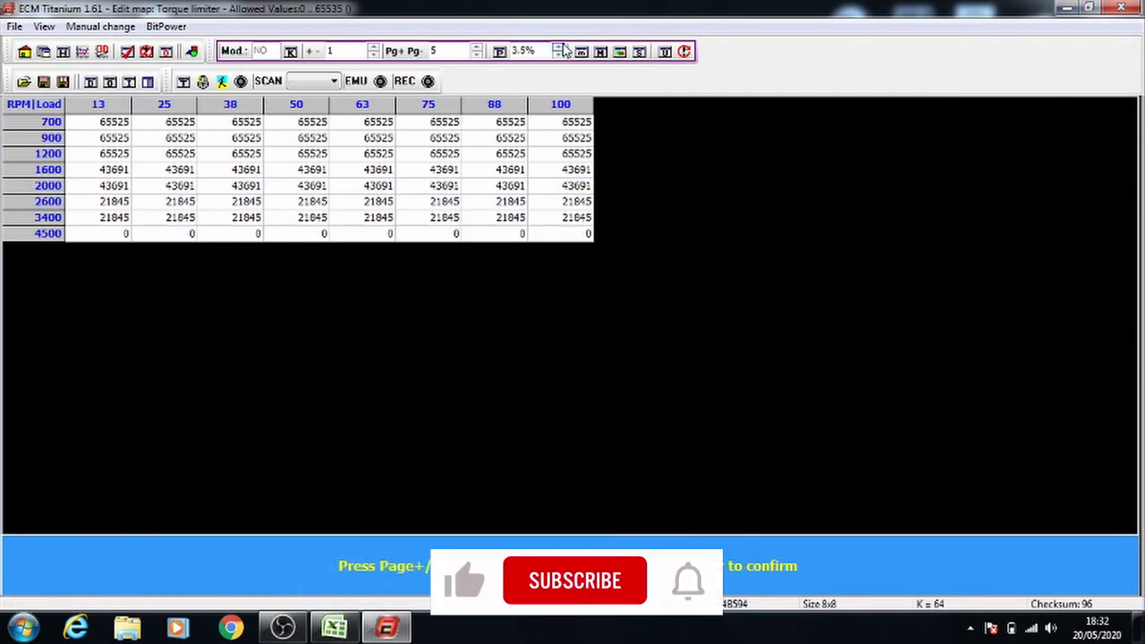
click(558, 47)
click(559, 47)
click(558, 48)
click(558, 47)
click(558, 47)
click(558, 47)
click(558, 48)
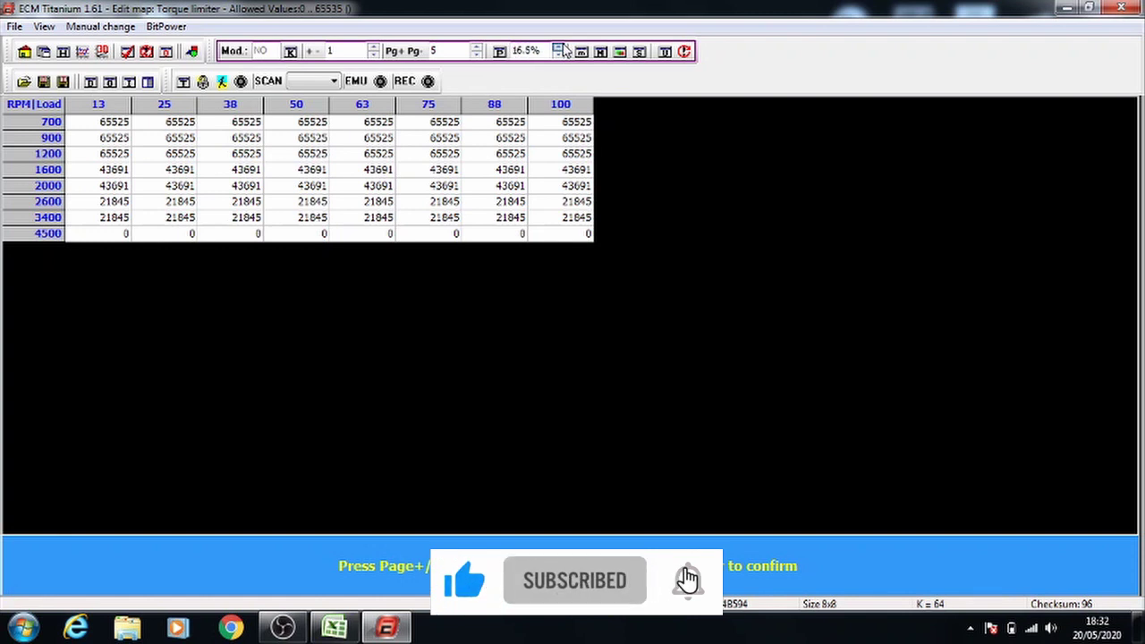
click(558, 48)
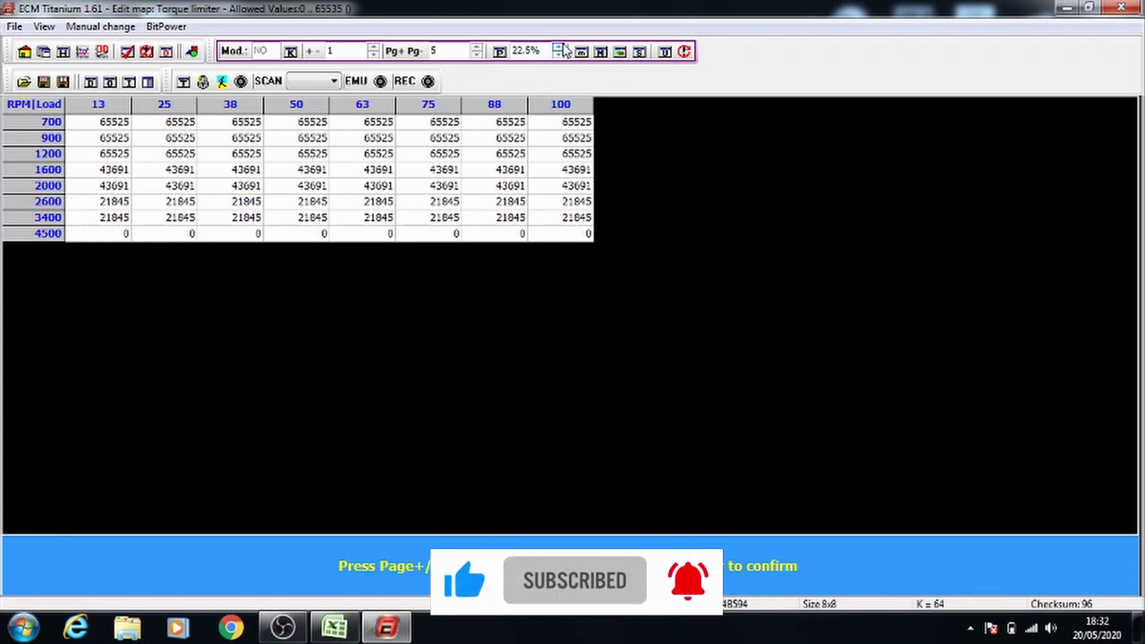
click(558, 47)
click(559, 47)
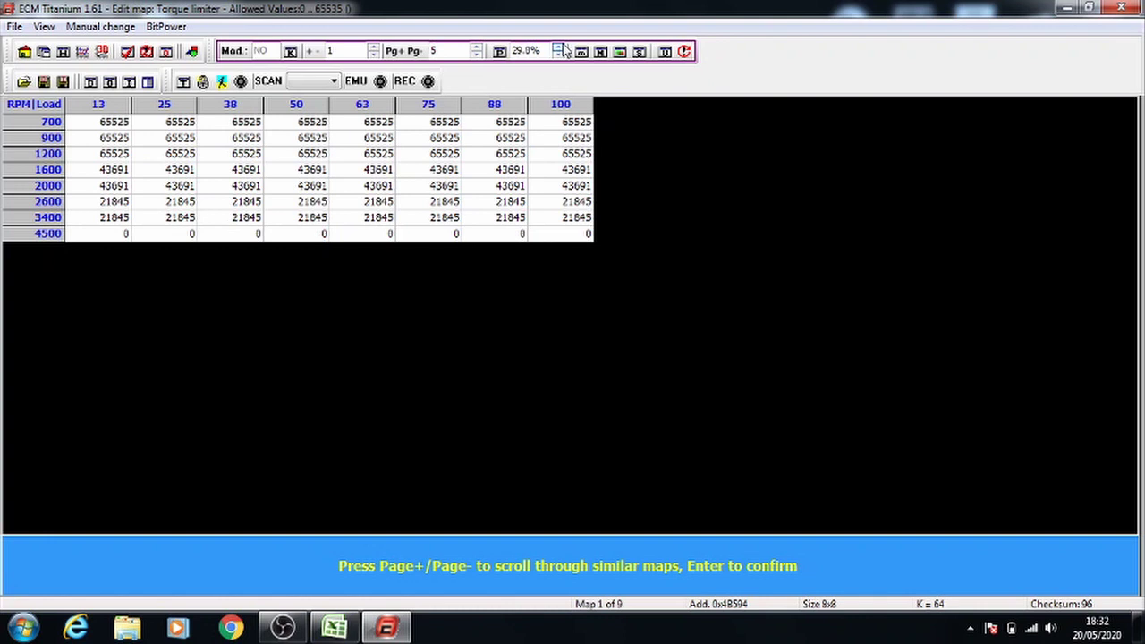
key(Return)
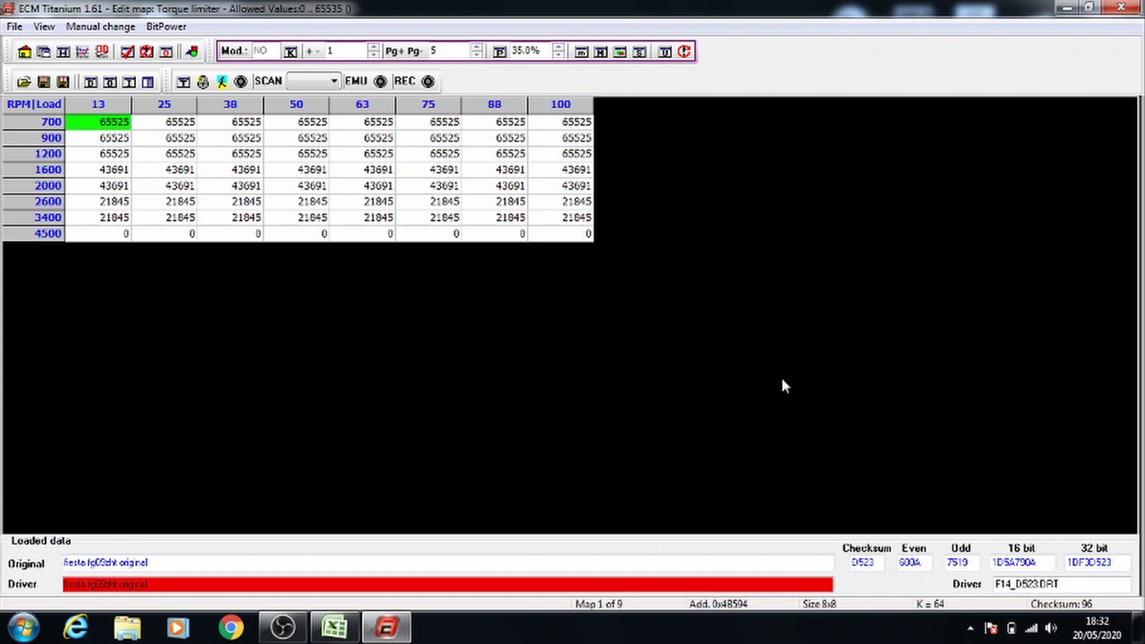
click(499, 51)
drag(106, 123, 591, 234)
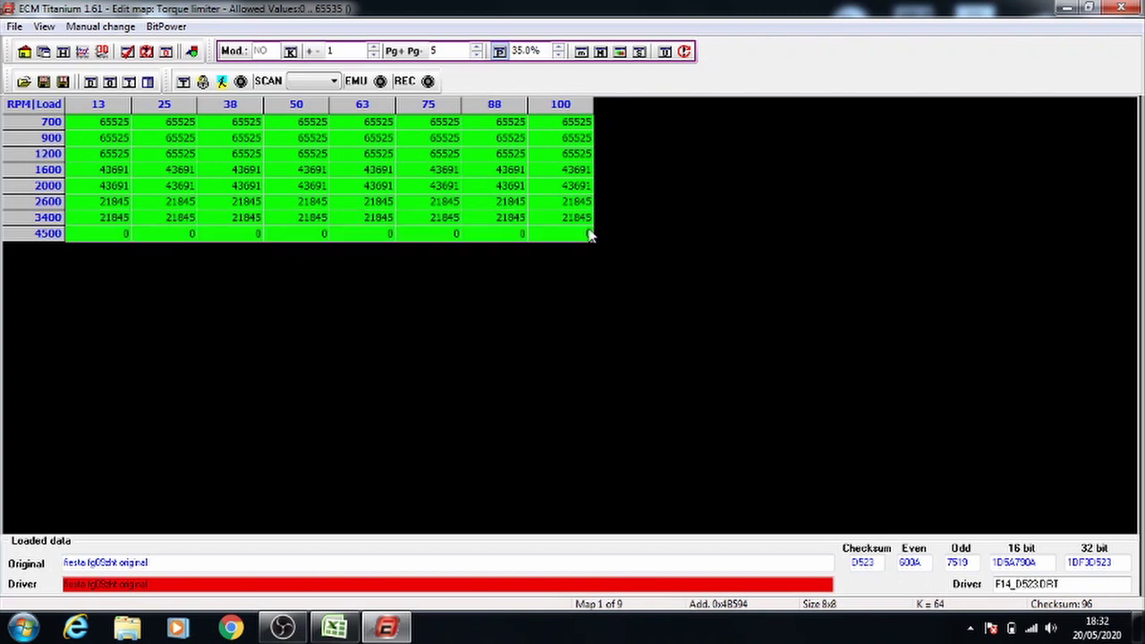
key(plus)
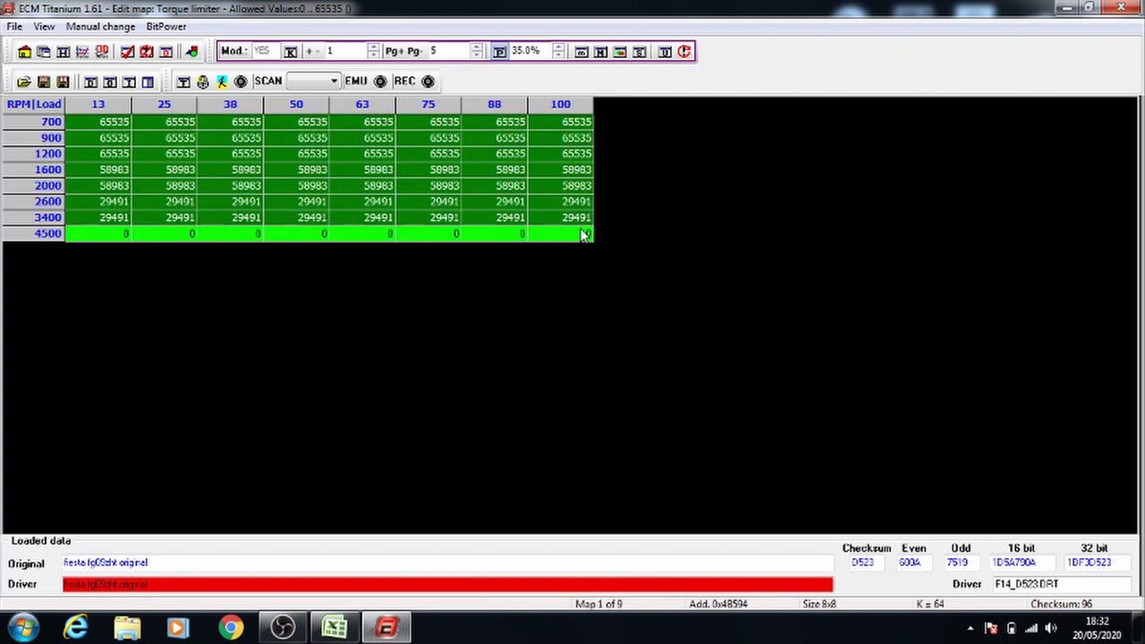
Step: Close the Torque limiter map with Save and exit, choosing not to modify similar maps
click(1125, 8)
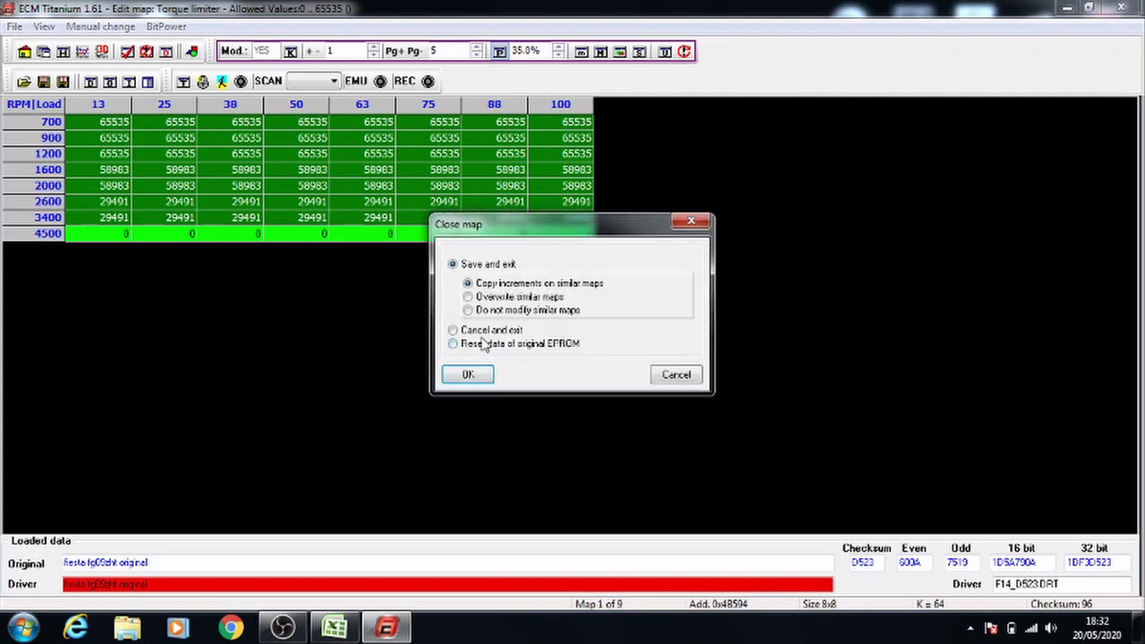
click(483, 310)
click(481, 375)
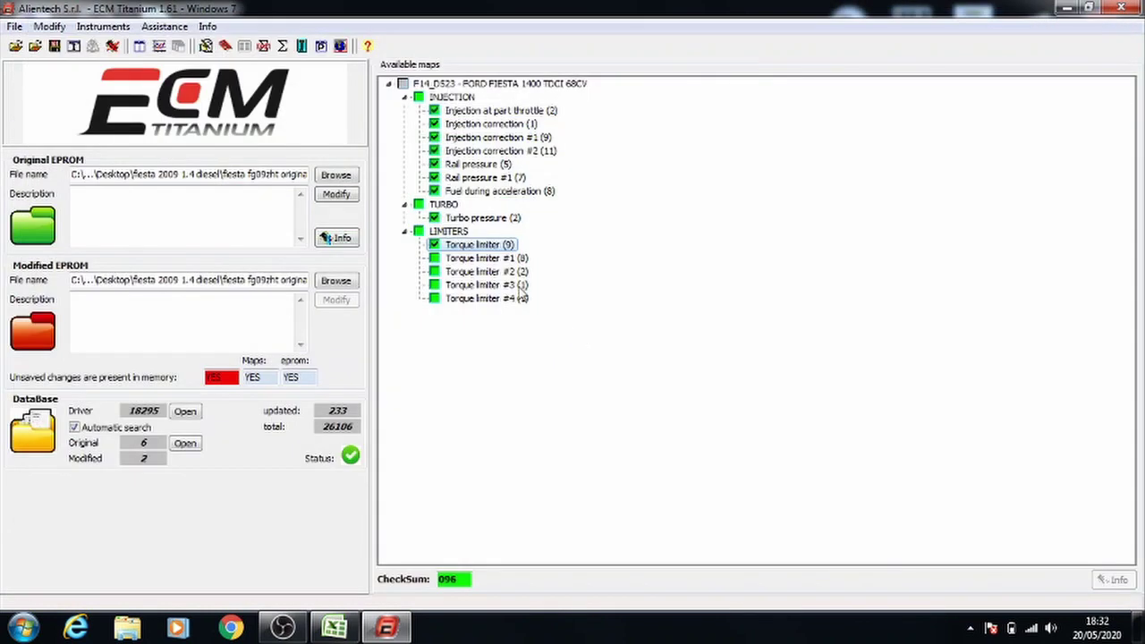
Step: Raise every cell of the Torque limiter #1 map by 5, then save and exit without modifying similar maps
double_click(497, 259)
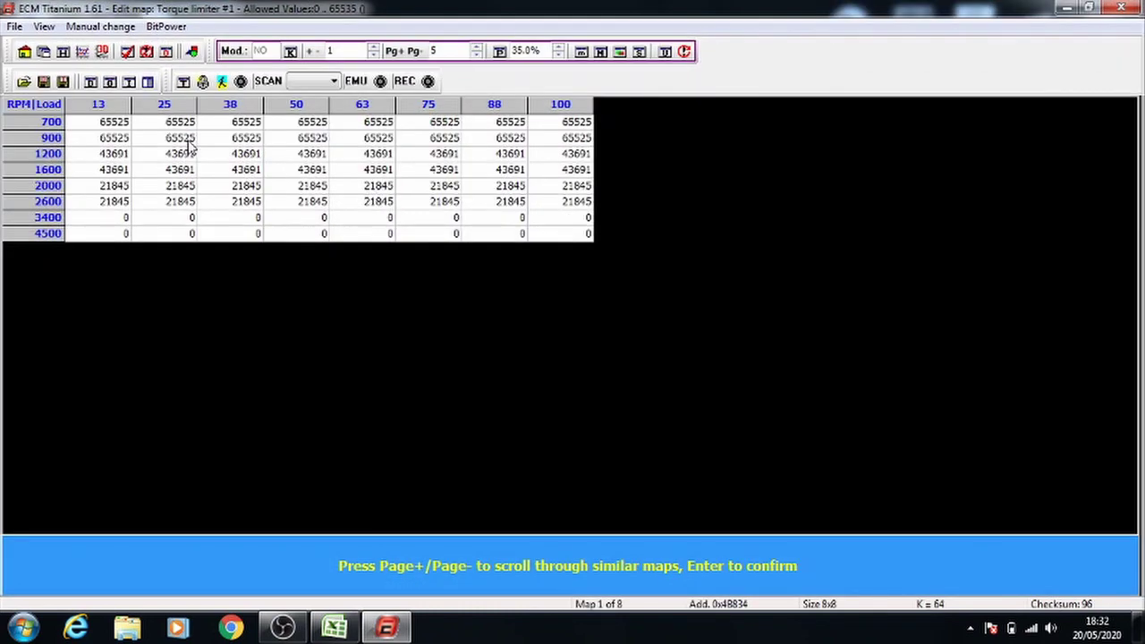
drag(129, 122, 595, 238)
key(Page_Up)
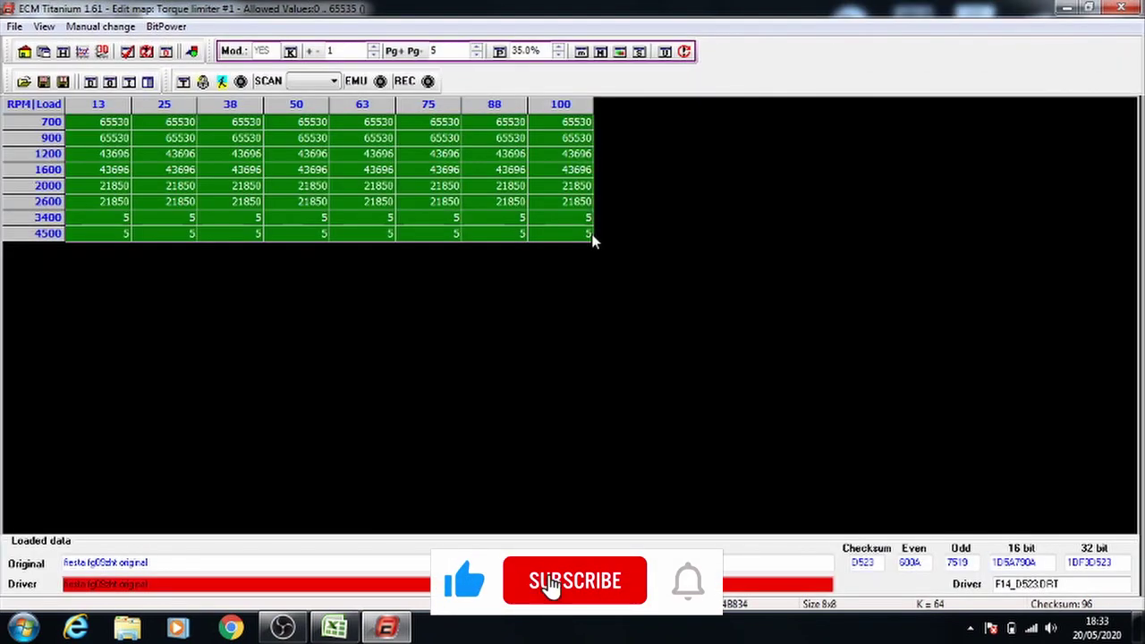
click(1120, 7)
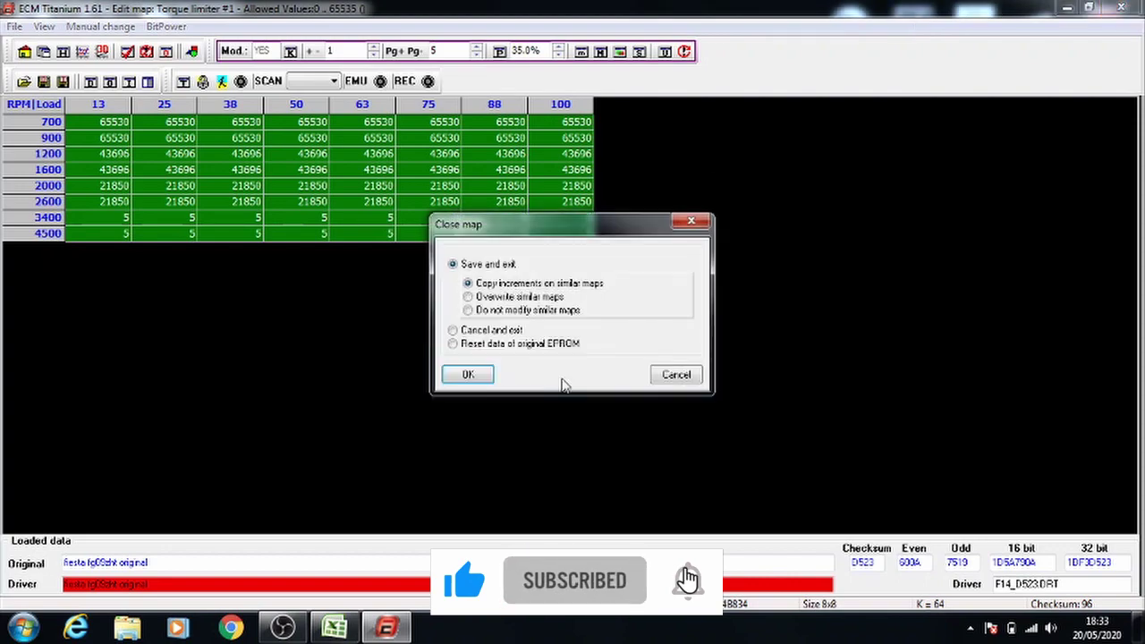
click(469, 310)
click(468, 374)
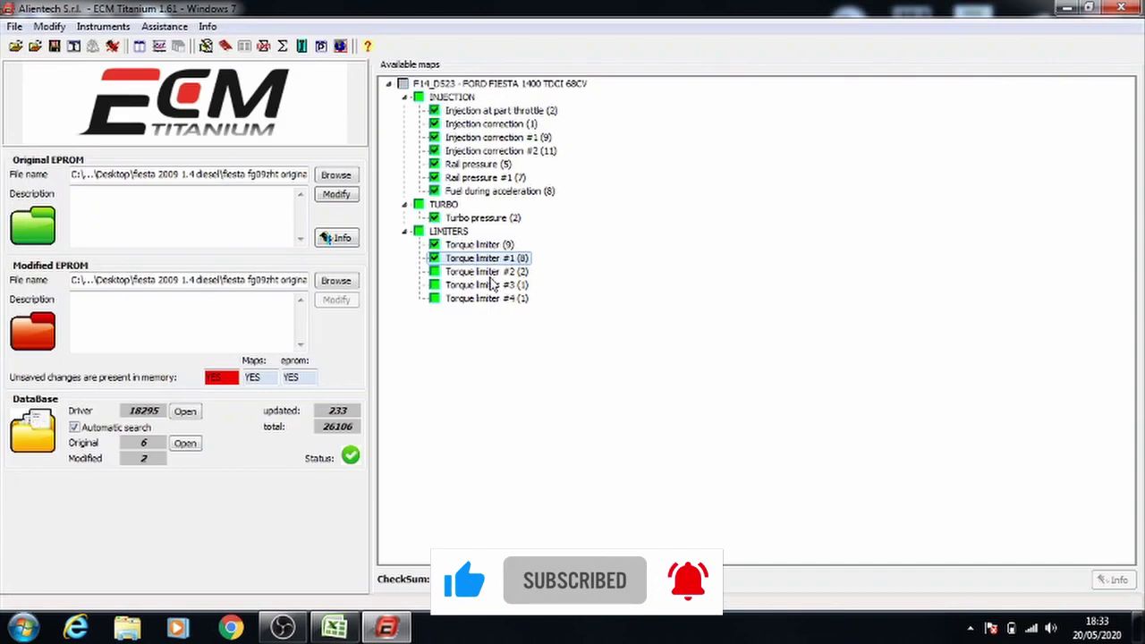
Step: Raise the whole Torque limiter #2 map by 5, then save and exit without modifying similar maps
double_click(477, 272)
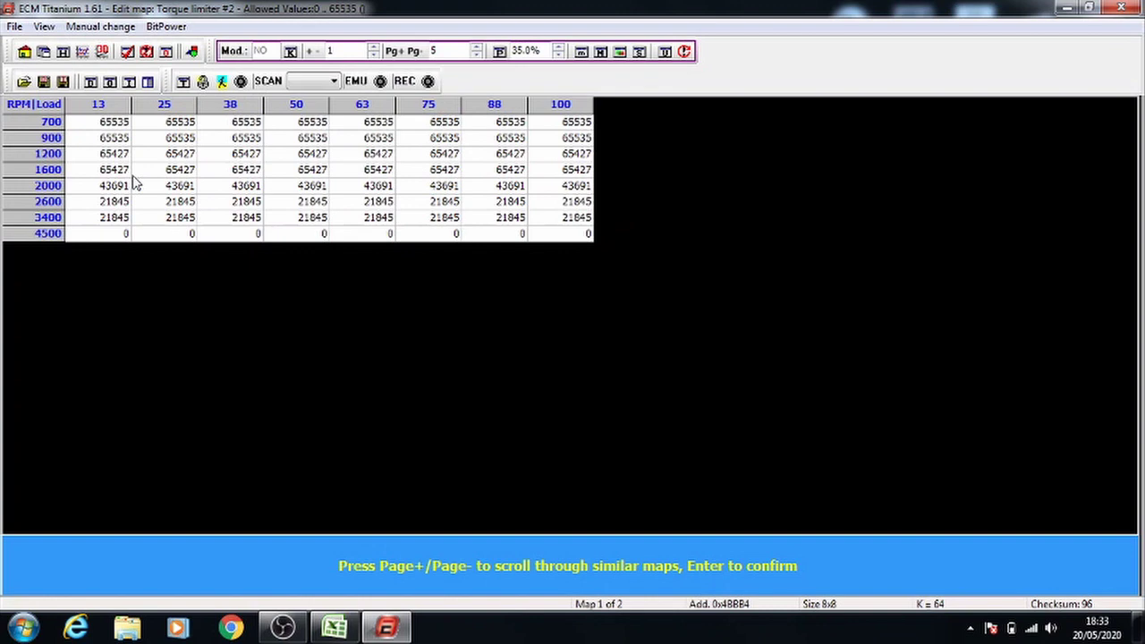
drag(114, 130, 605, 266)
key(Page_Up)
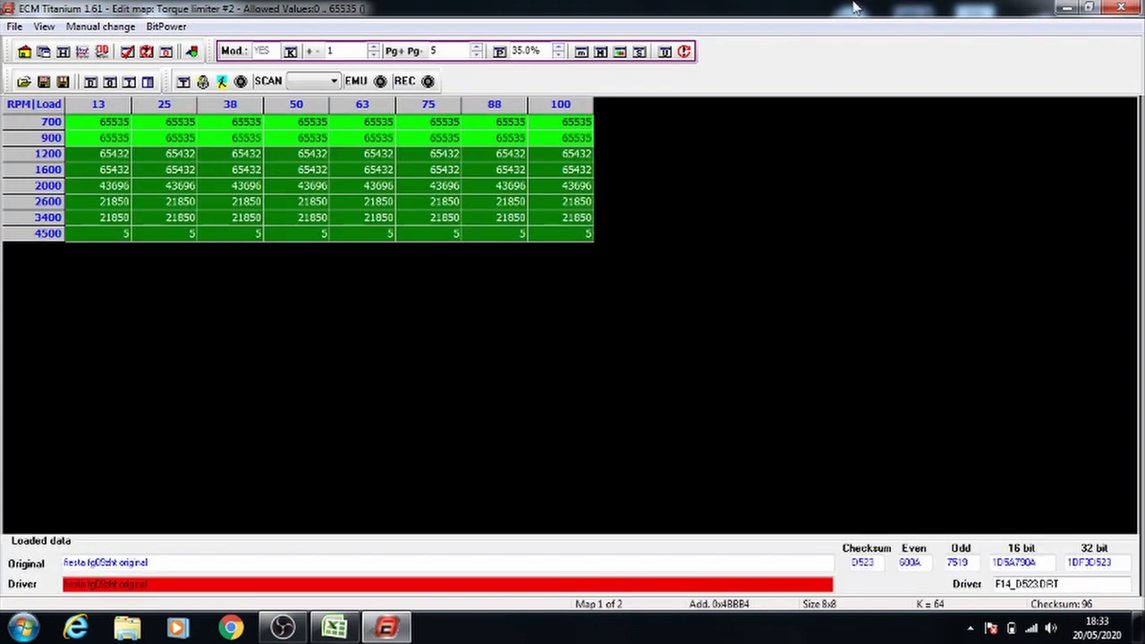
key(Escape)
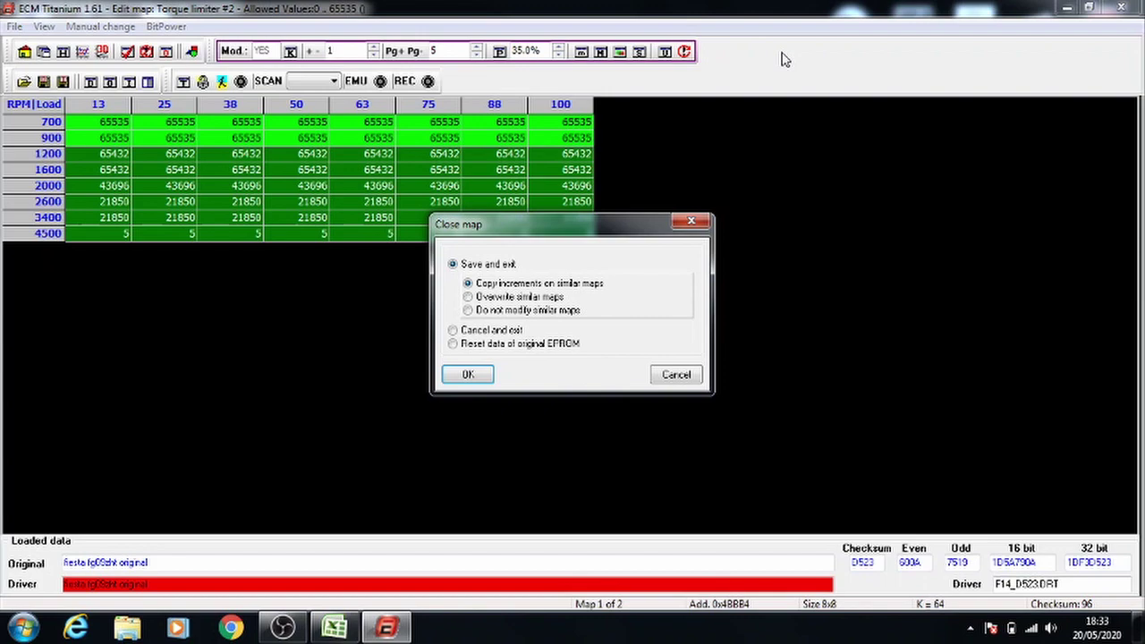
click(472, 311)
click(482, 376)
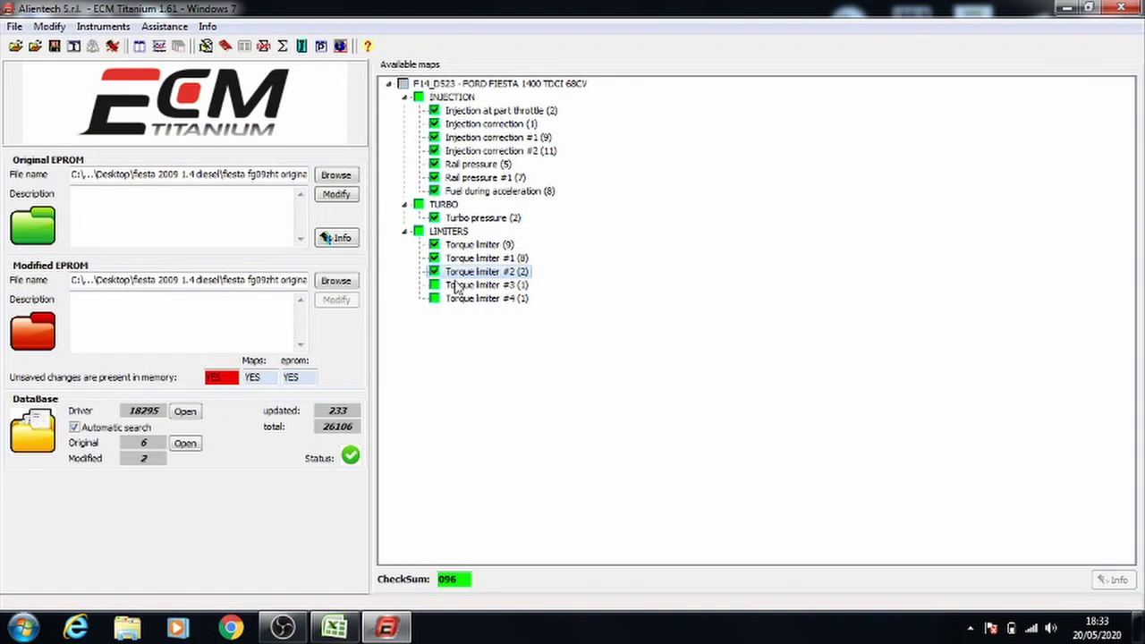
Step: Raise the whole Torque limiter #3 map by 5 and close it with Save and exit
double_click(474, 285)
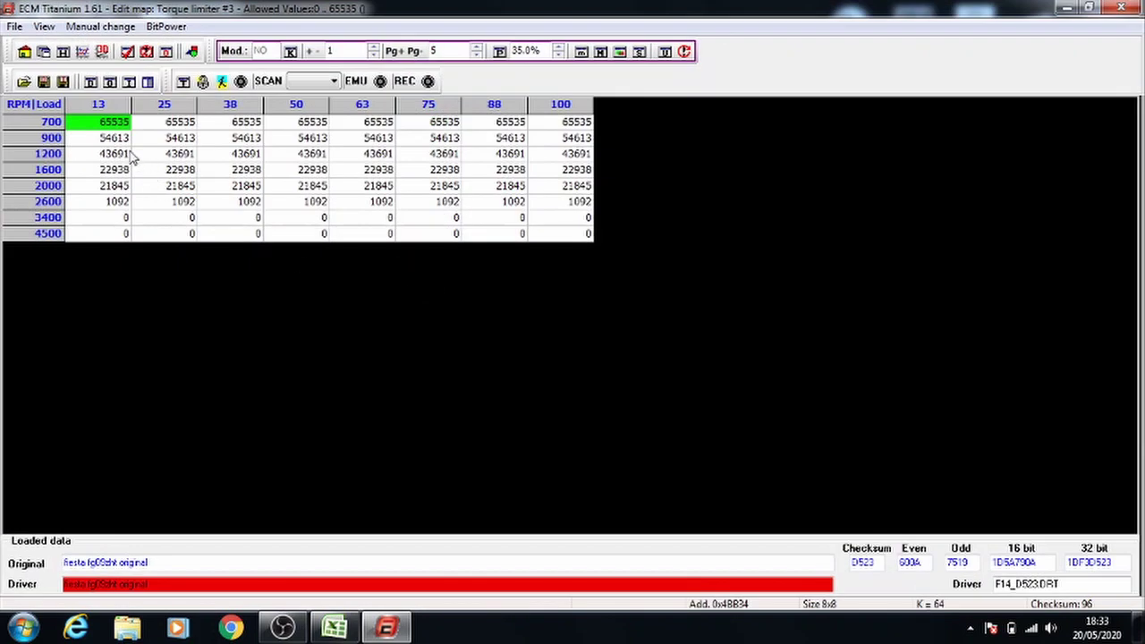
mouse_move(115, 125)
mouse_down()
mouse_move(327, 161)
mouse_move(584, 226)
mouse_move(335, 149)
mouse_move(105, 122)
mouse_up()
key(Page_Up)
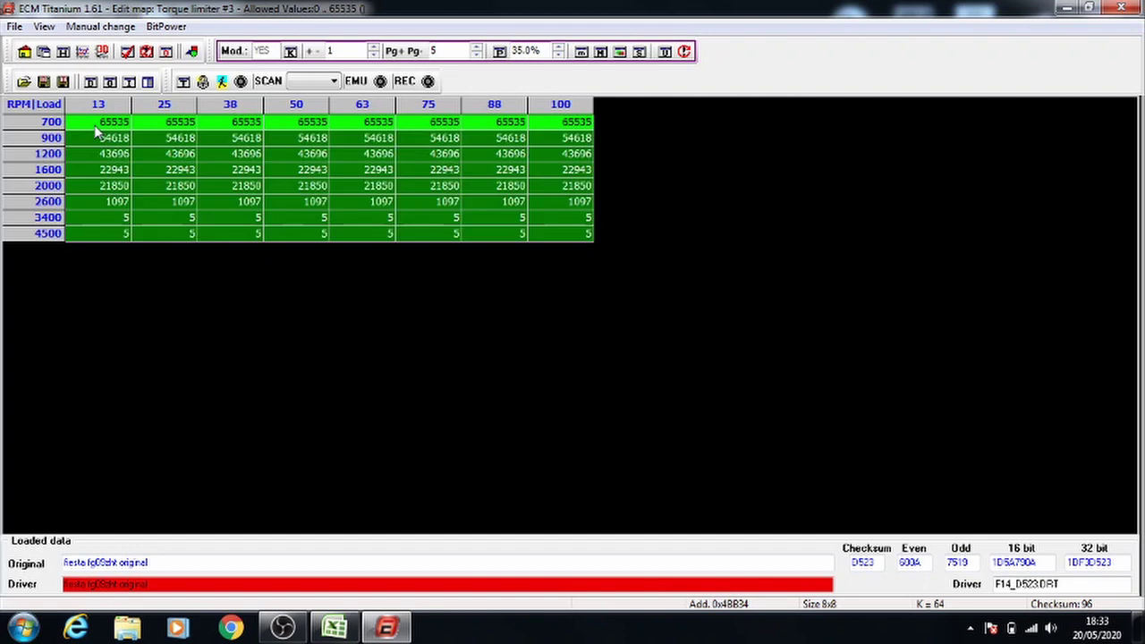
click(1120, 7)
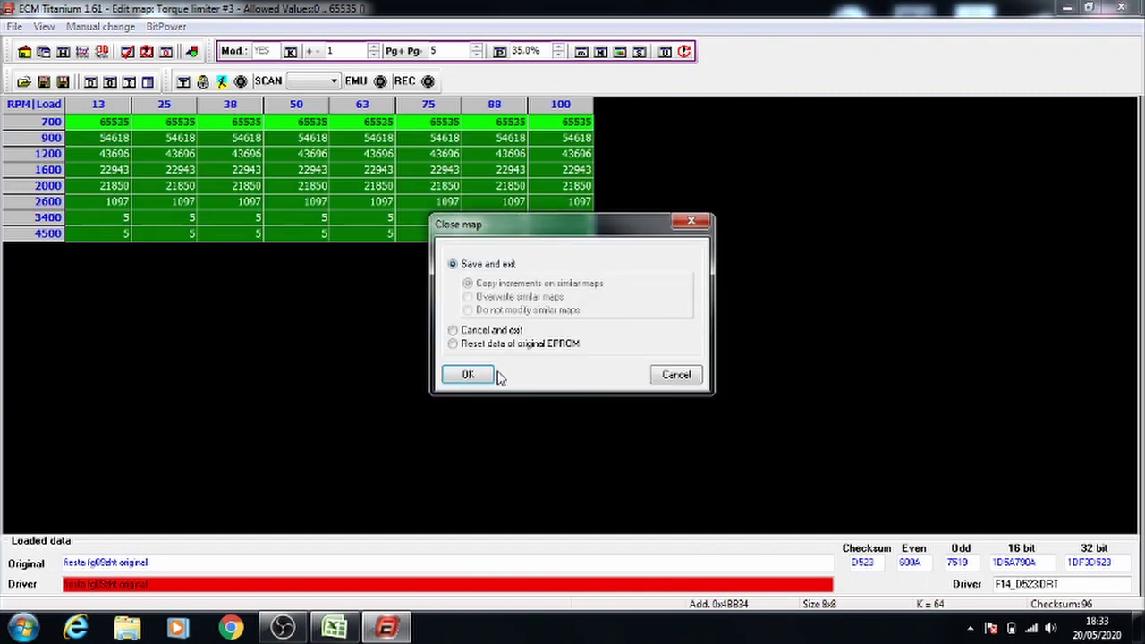
click(468, 375)
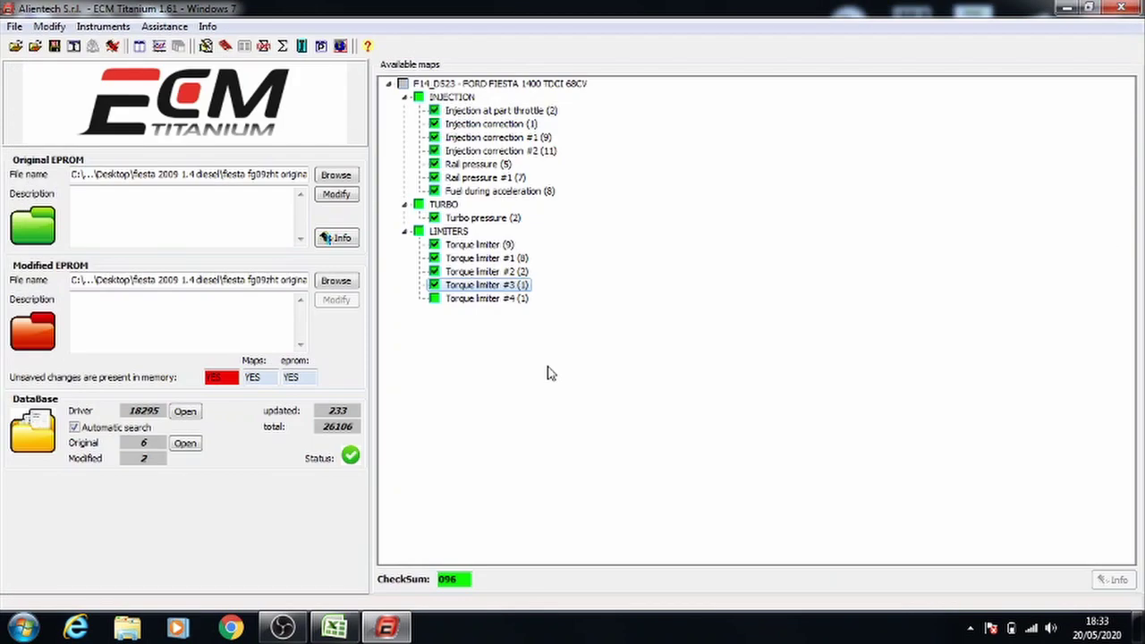
Step: Raise all cells of the Torque limiter #4 map by 5 and close it with Save and exit
double_click(500, 300)
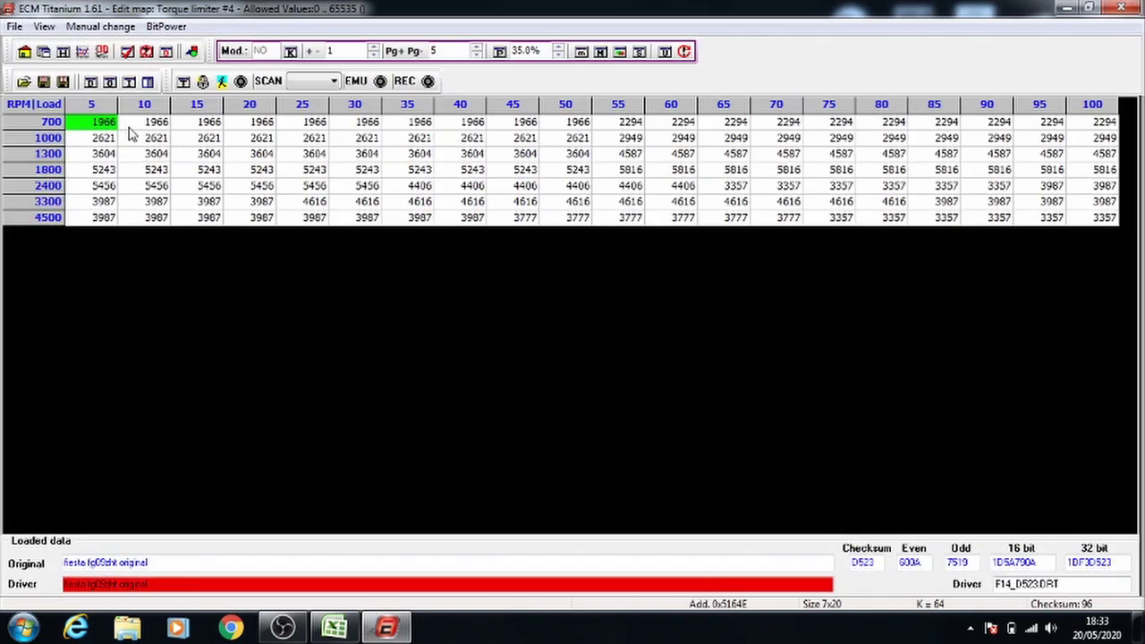
drag(106, 123, 1096, 219)
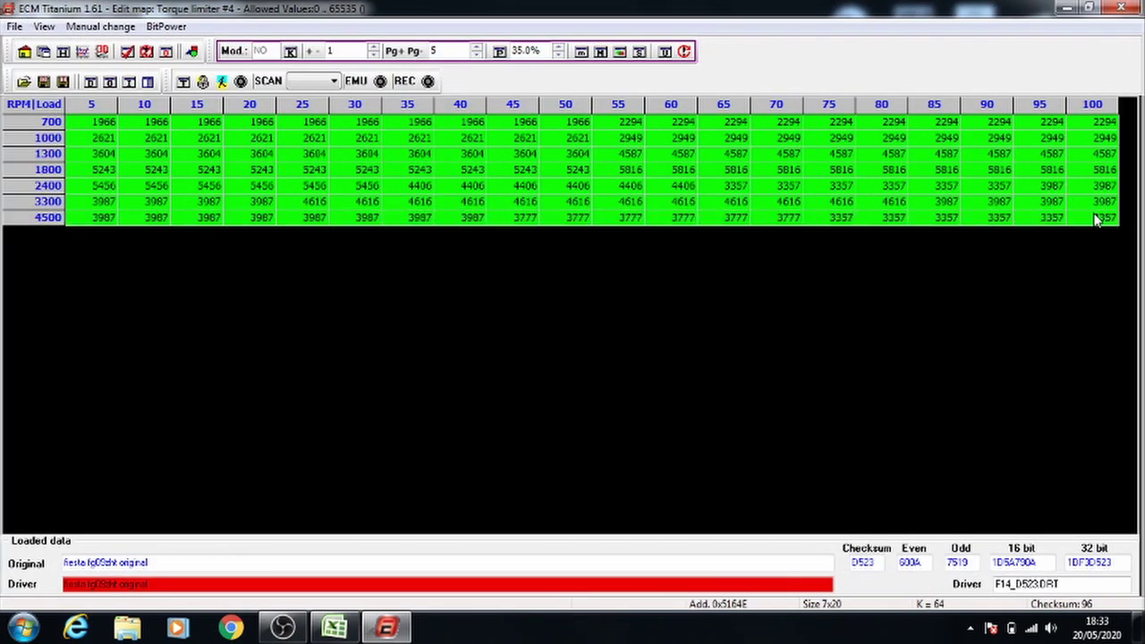
key(Page_Up)
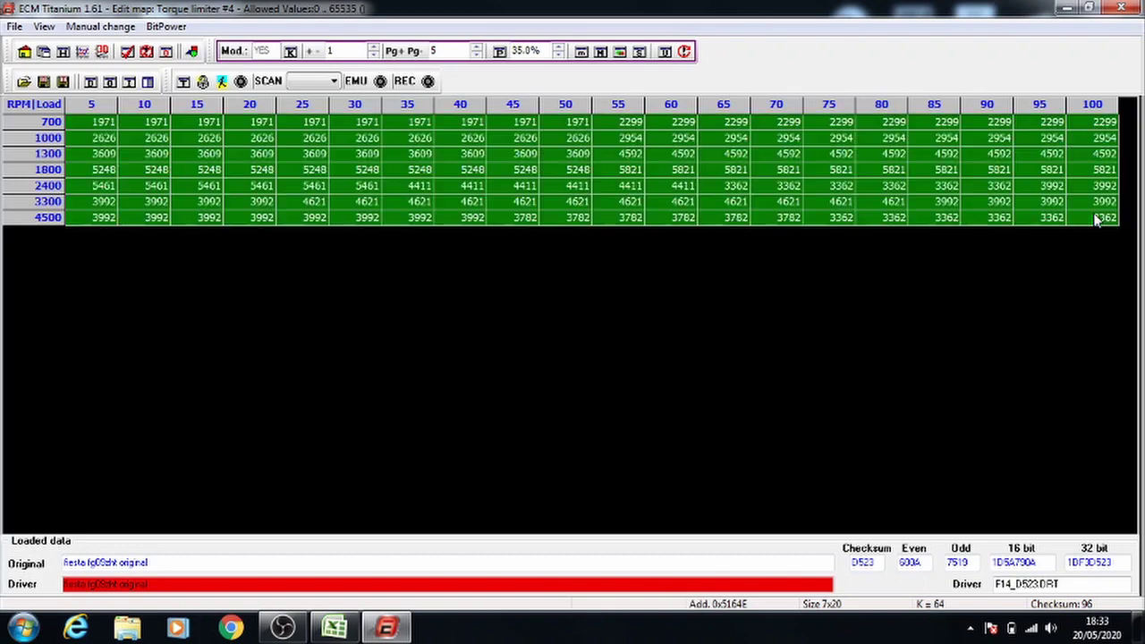
click(1123, 7)
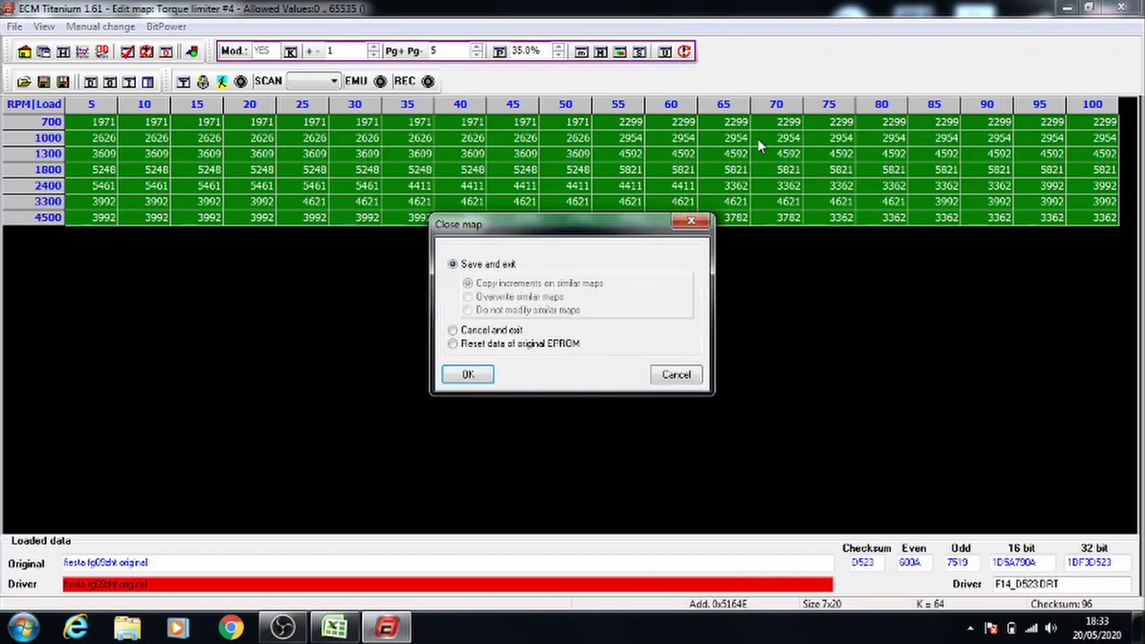
click(468, 376)
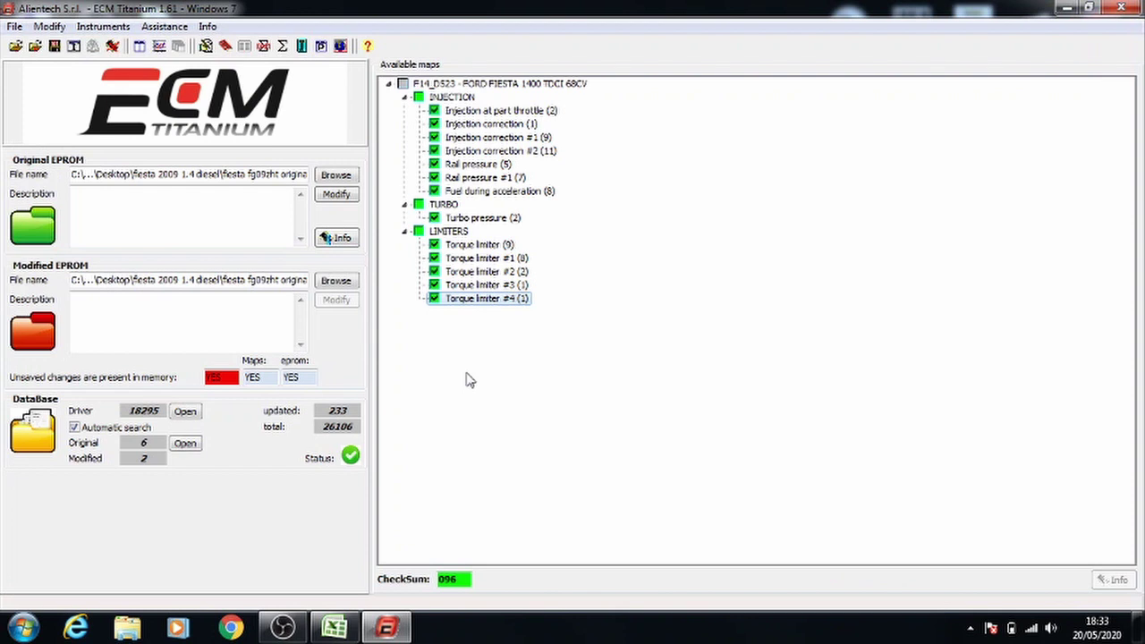
Step: Save the modified file into the database, recording it under the suggested name
click(54, 49)
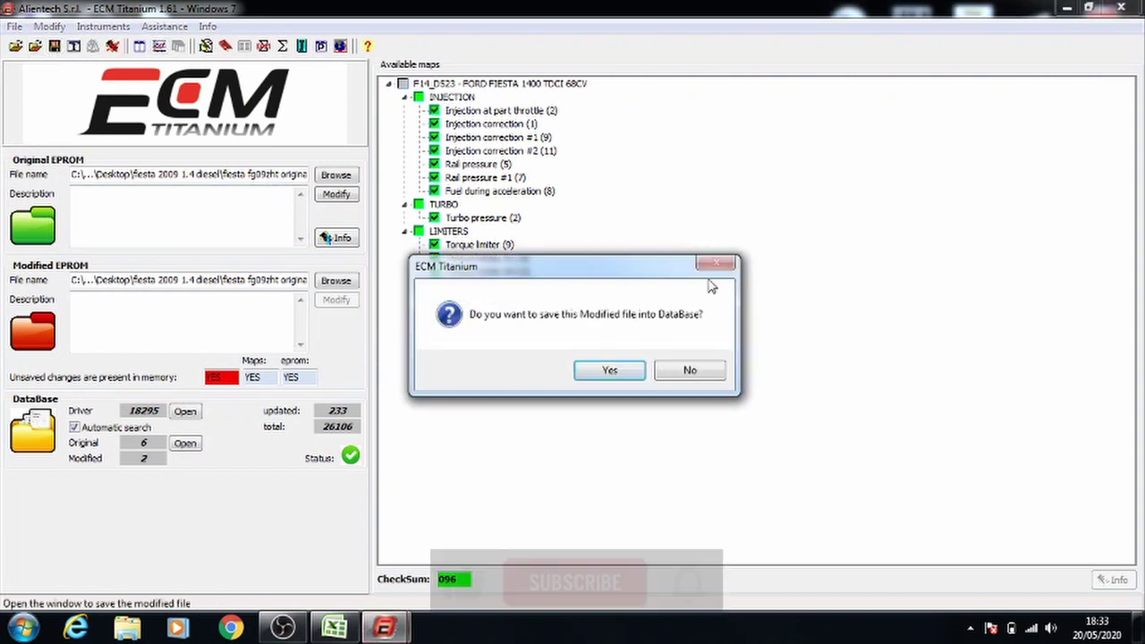
click(611, 371)
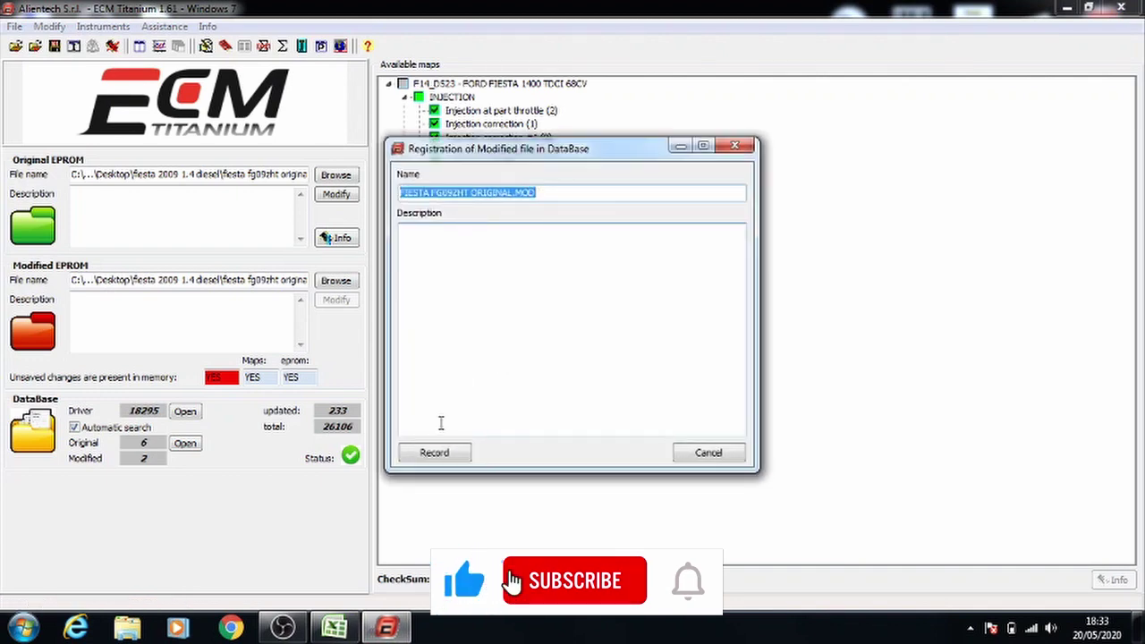
click(435, 453)
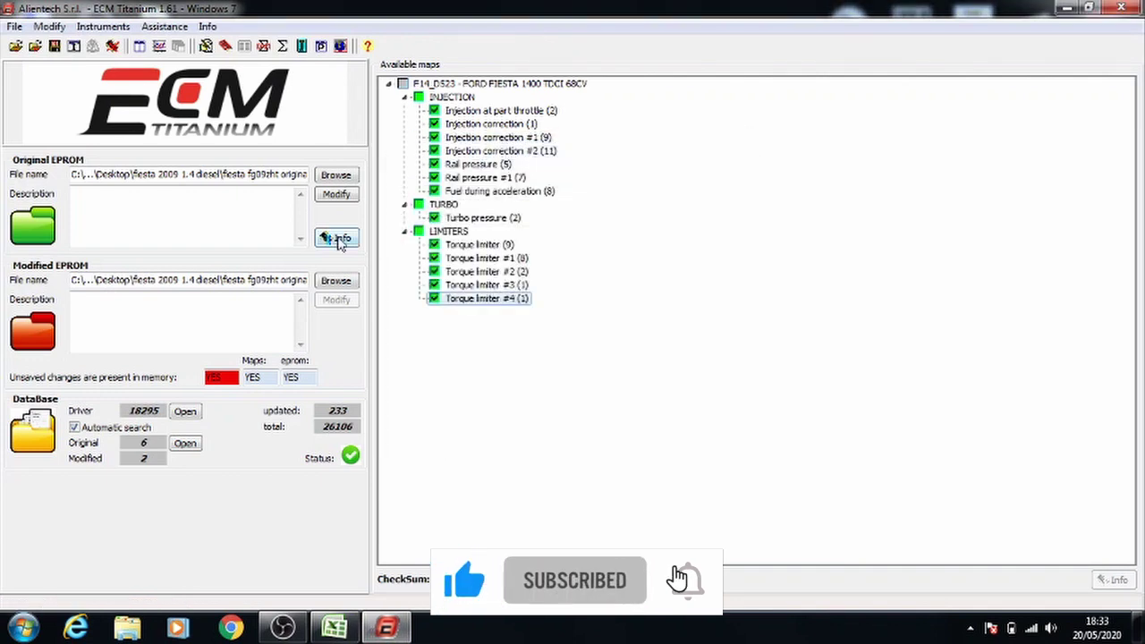
Step: Save the modified file without adding it to the database, choosing to export it into the desktop folder "fiesta 2009 1.4 diesel"
click(54, 46)
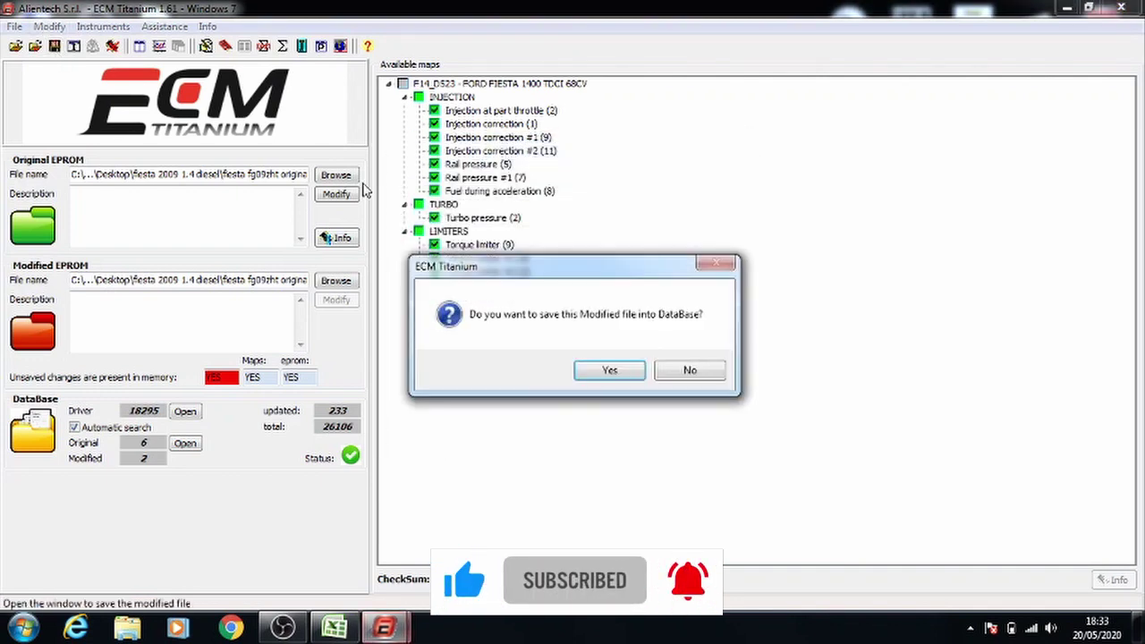
click(689, 379)
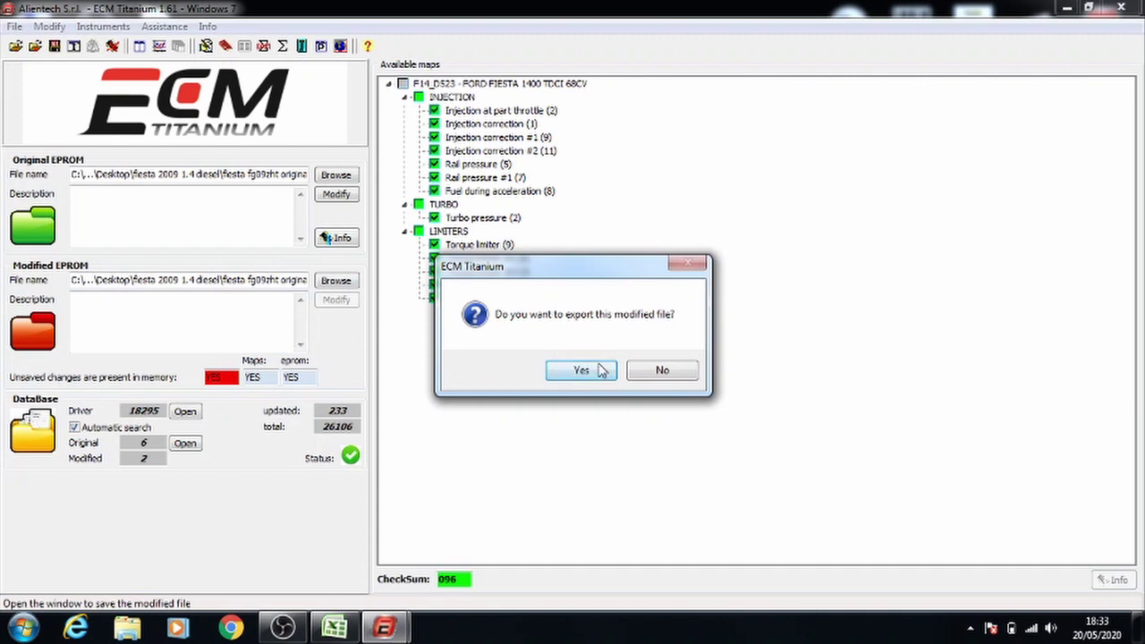
click(599, 372)
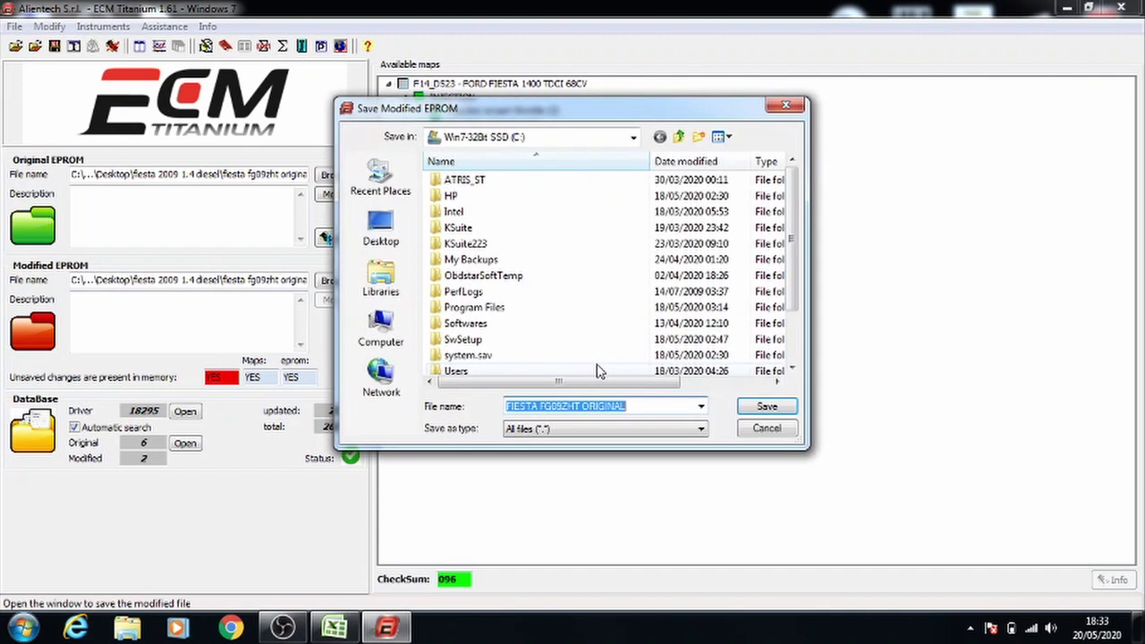
click(381, 228)
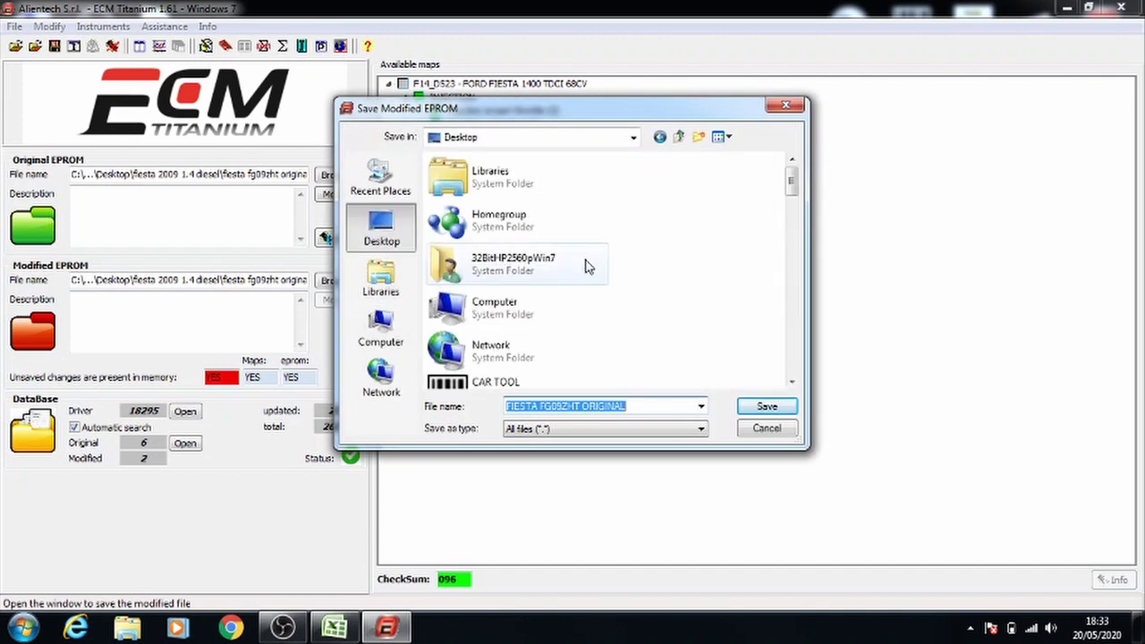
click(792, 382)
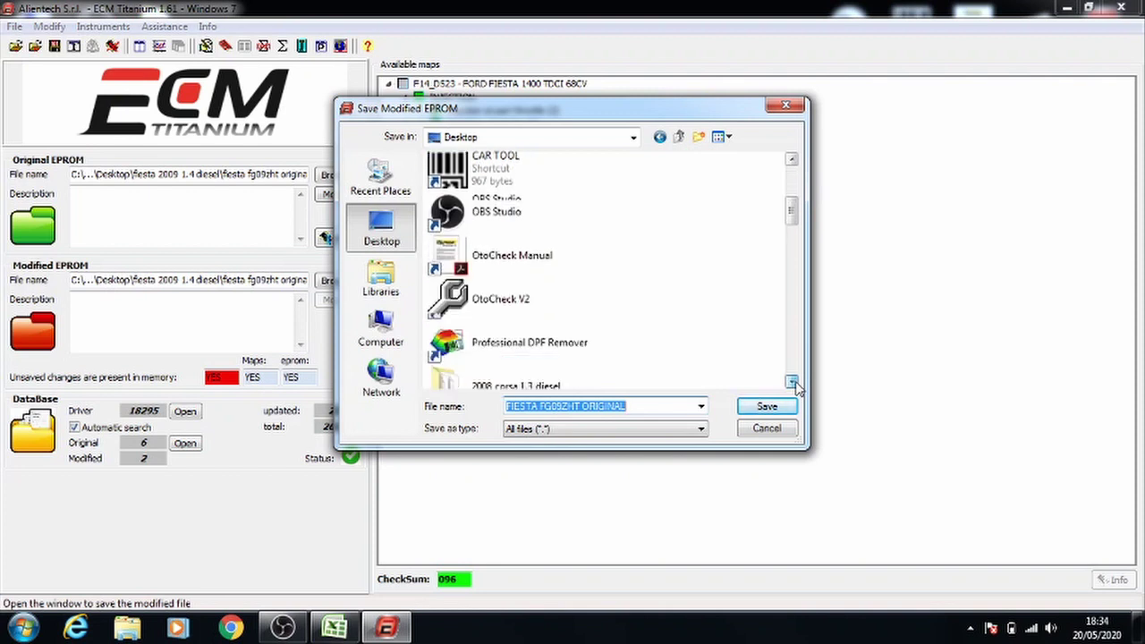
click(792, 382)
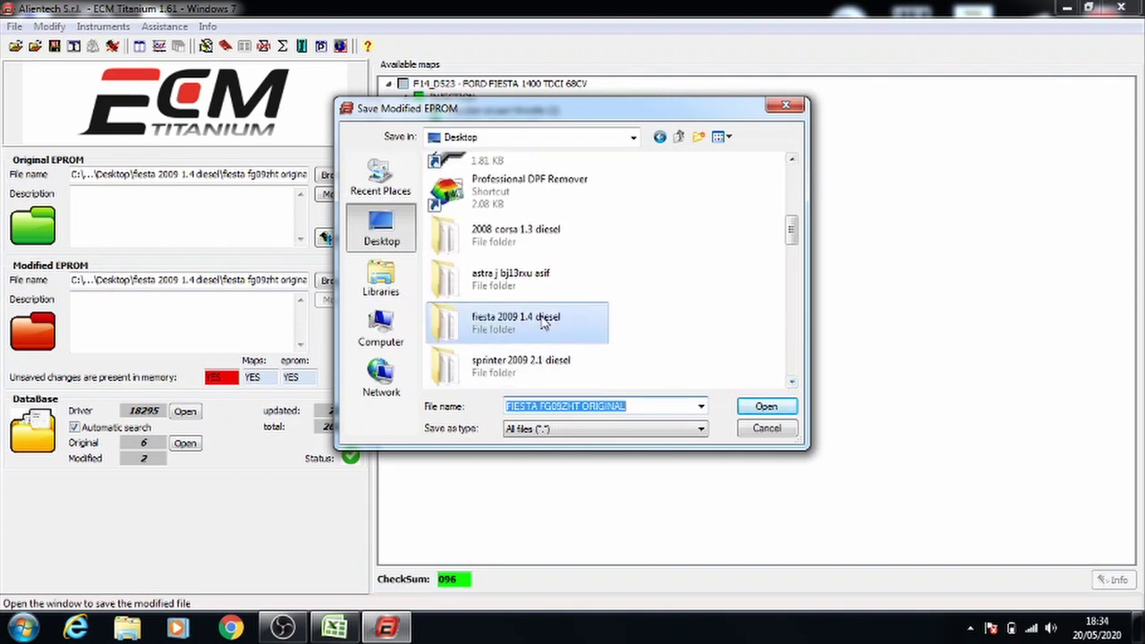
double_click(536, 345)
Step: Replace ORIGINAL in the export file name with STAGE 1 ECO MOD, save the file and close the program
double_click(586, 406)
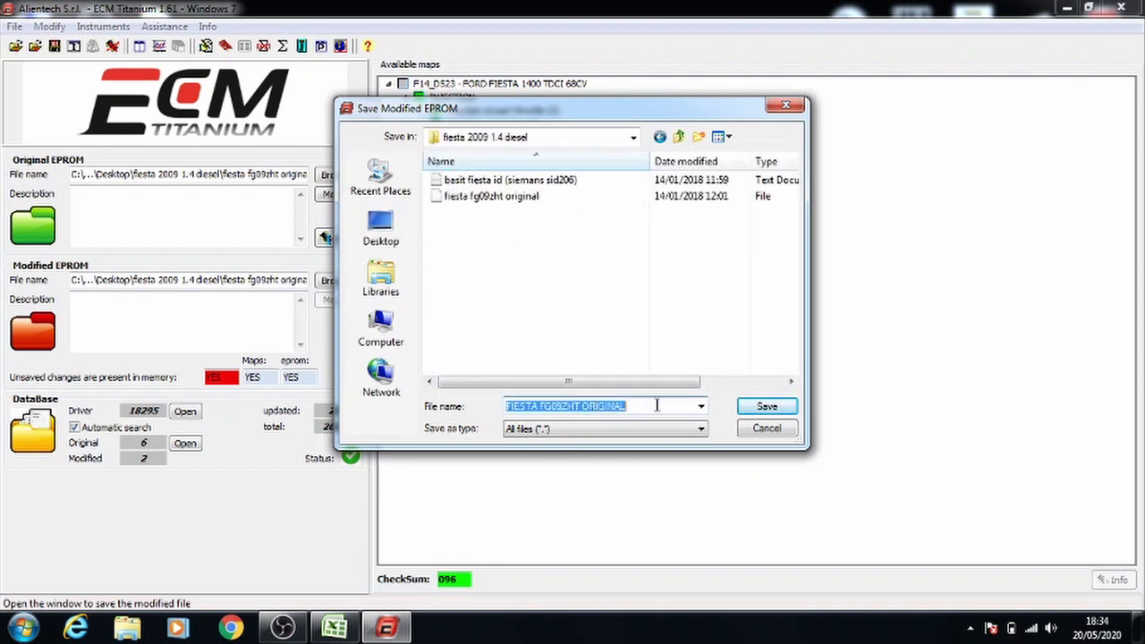
click(614, 409)
double_click(610, 405)
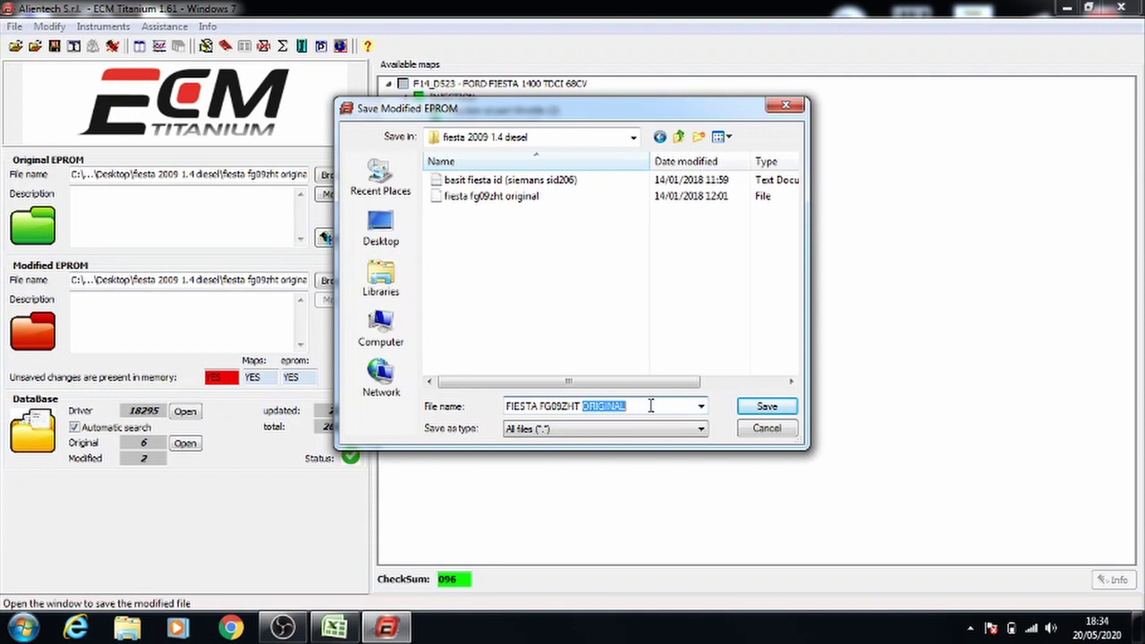
text(STAGE 1 ECO MOD)
key(Return)
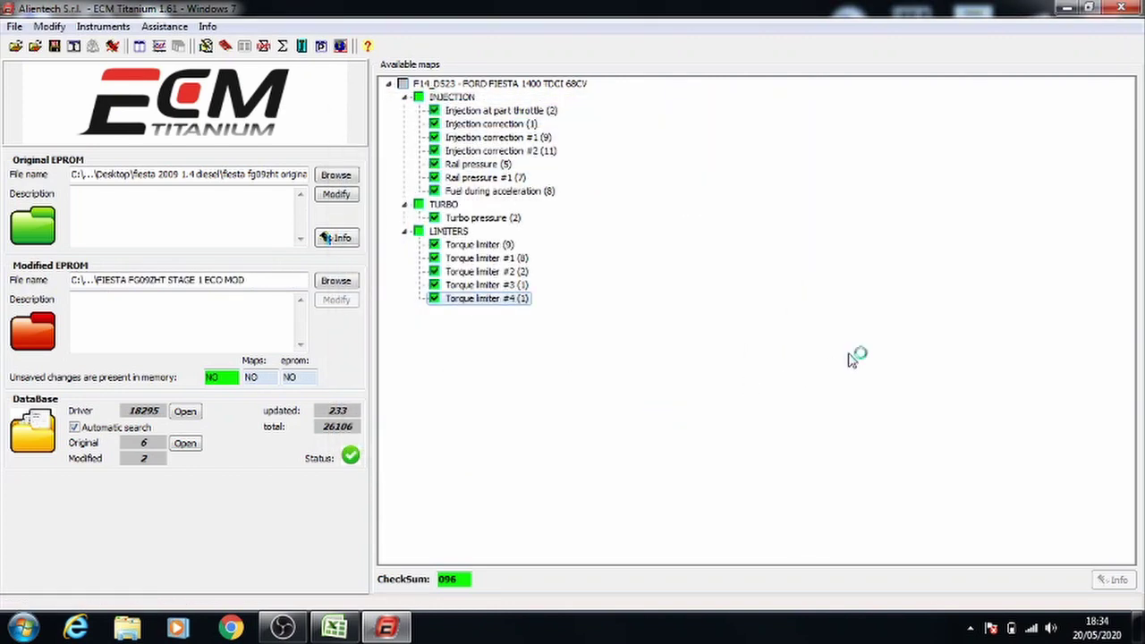
click(1121, 7)
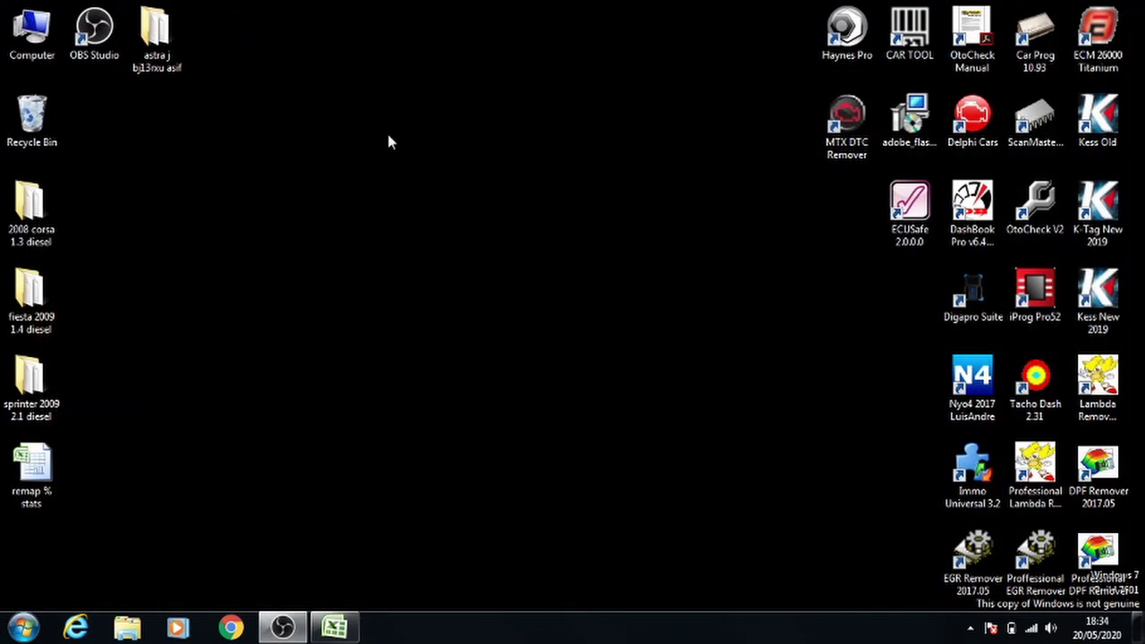
Step: Switch to the desktop folder "fiesta 2009 1.4 diesel", check the exported STAGE 1 ECO MOD file, and close the folder
double_click(35, 288)
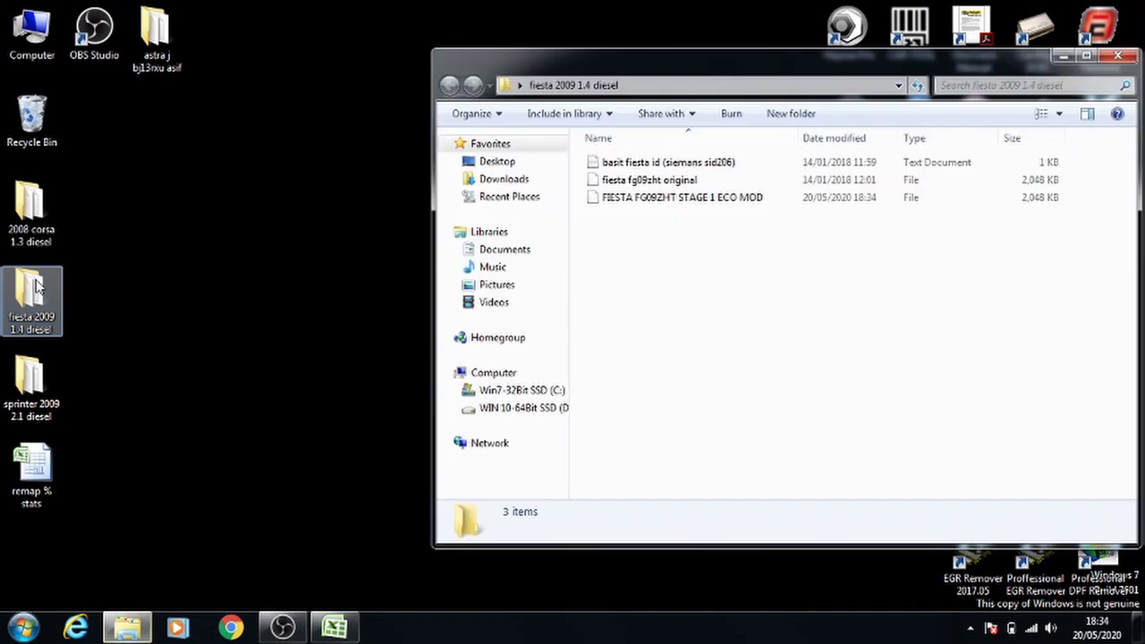
drag(676, 215, 743, 202)
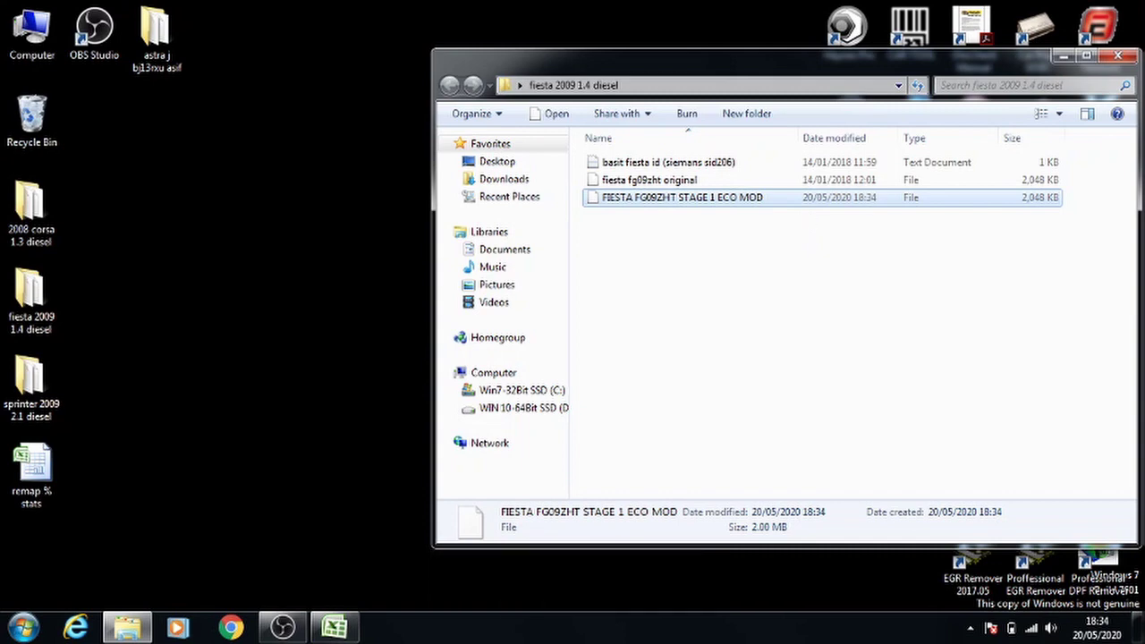
click(1116, 59)
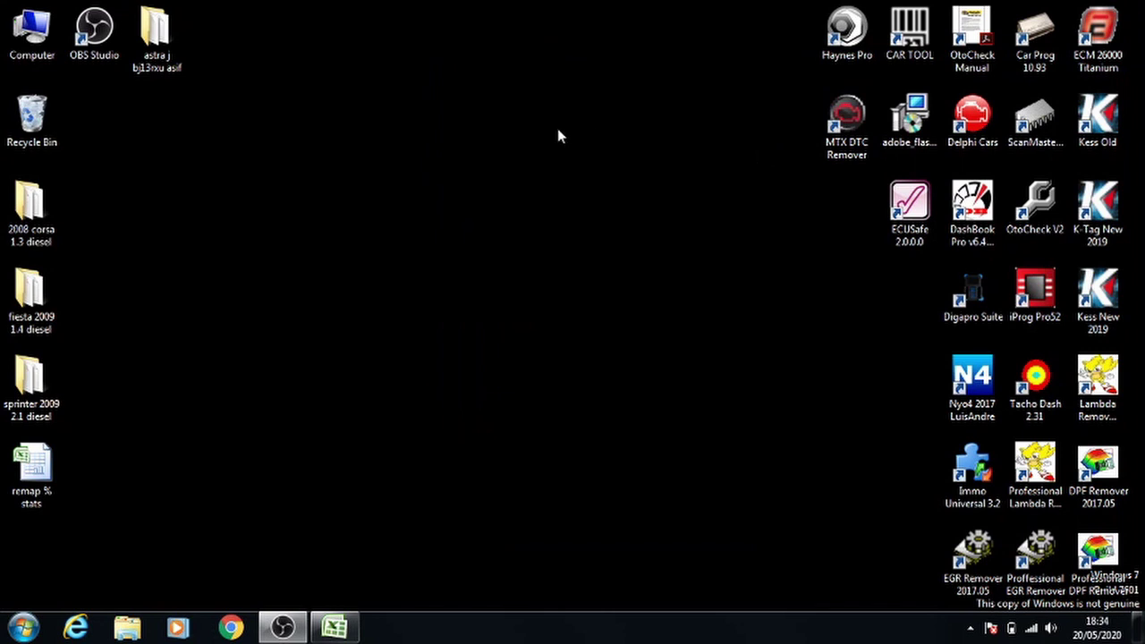